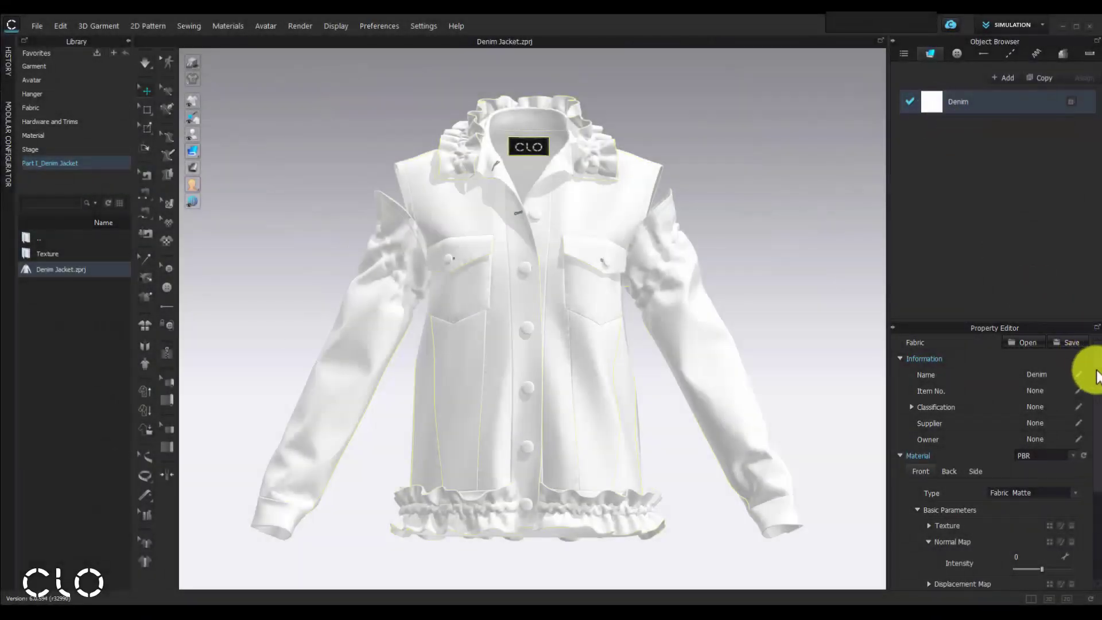
# Apply Rinse Washed Front.jpg from the Texture folder as the front texture of the Denim fabric.
pyautogui.scroll(-4, 1085, 396)
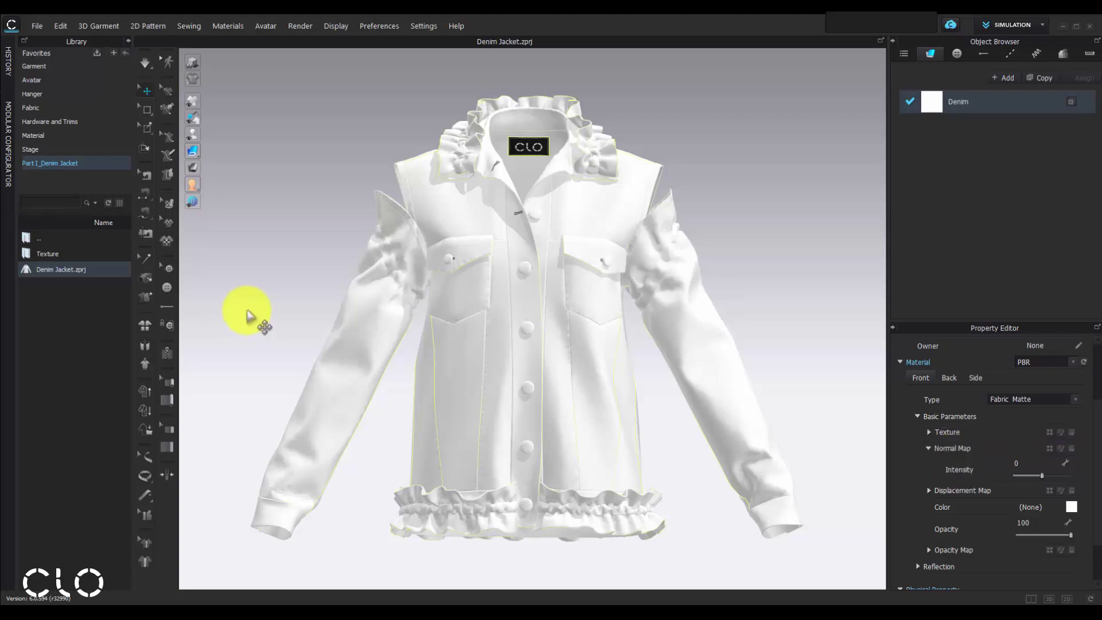
pyautogui.doubleClick(117, 259)
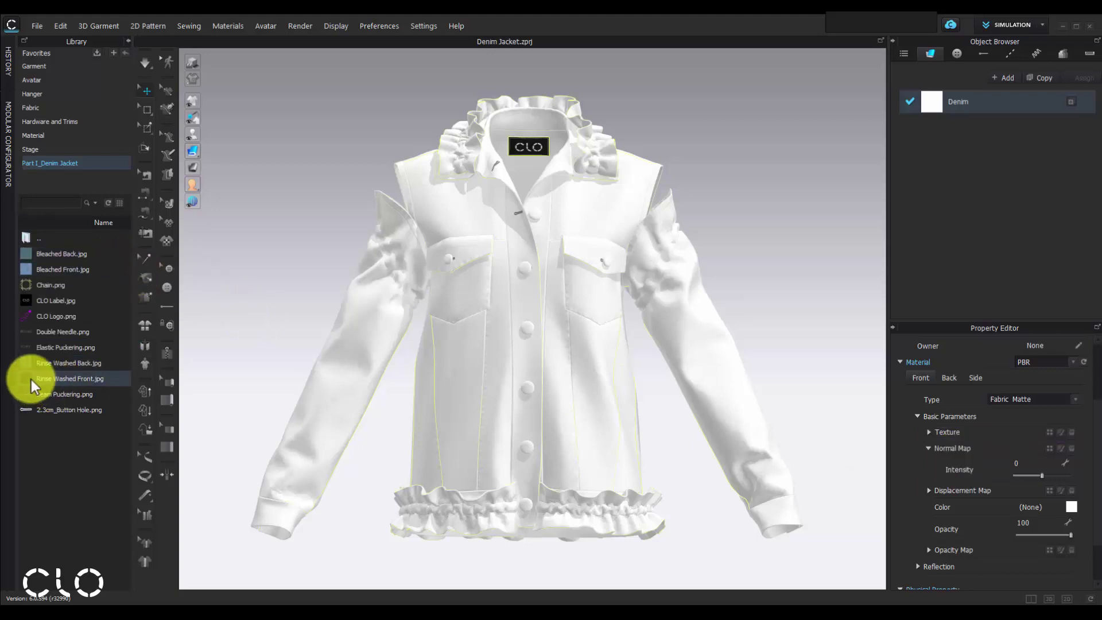
pyautogui.moveTo(31, 380)
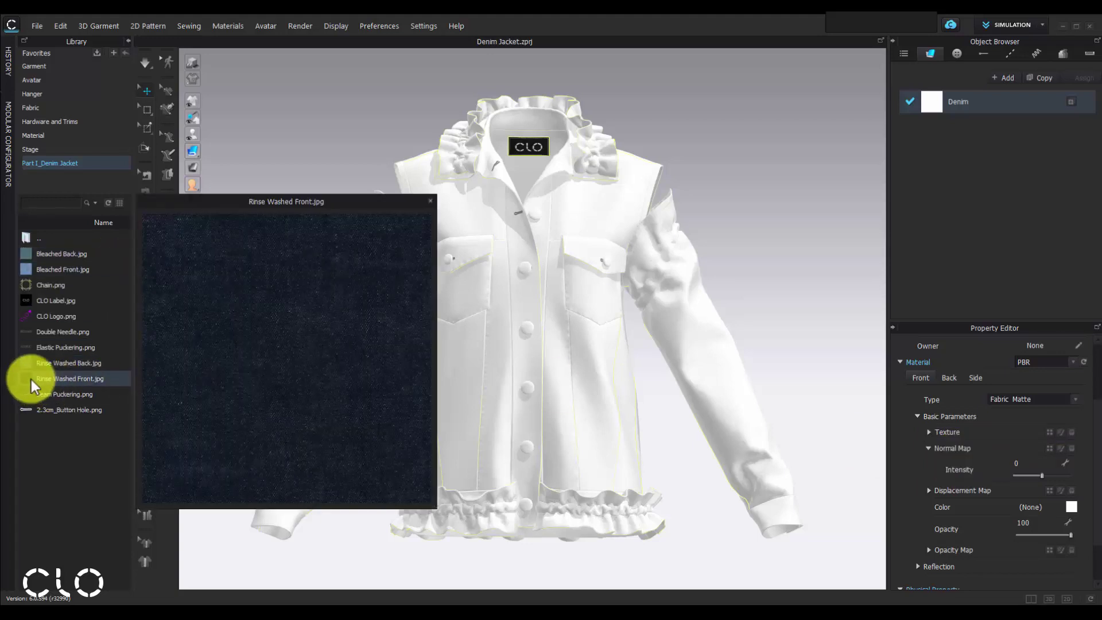
pyautogui.moveTo(31, 380); pyautogui.dragTo(952, 431)
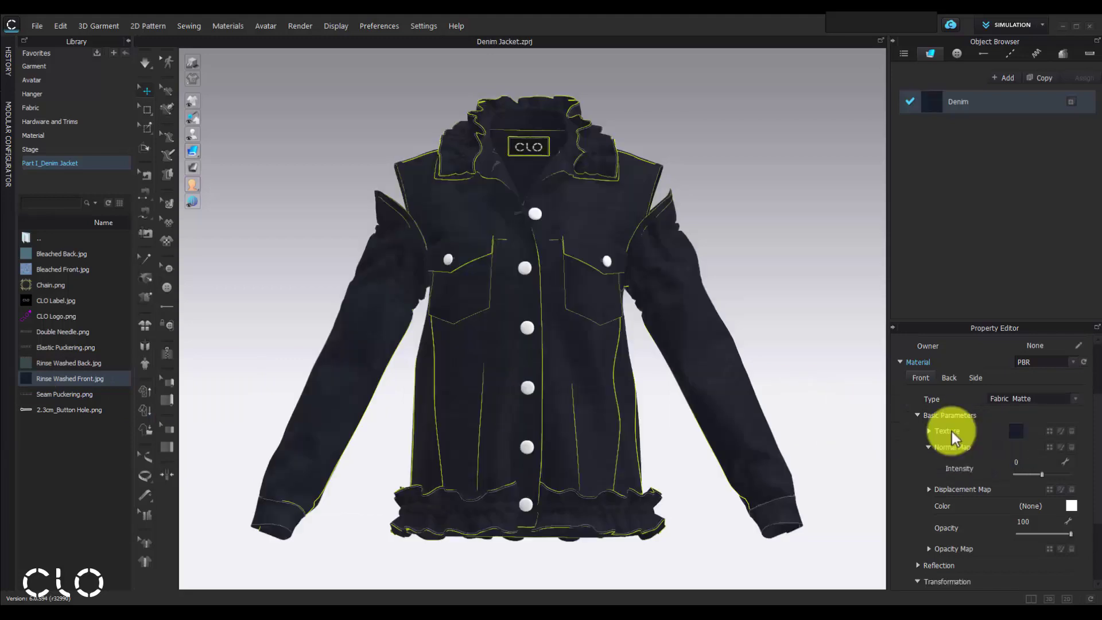
pyautogui.click(847, 366)
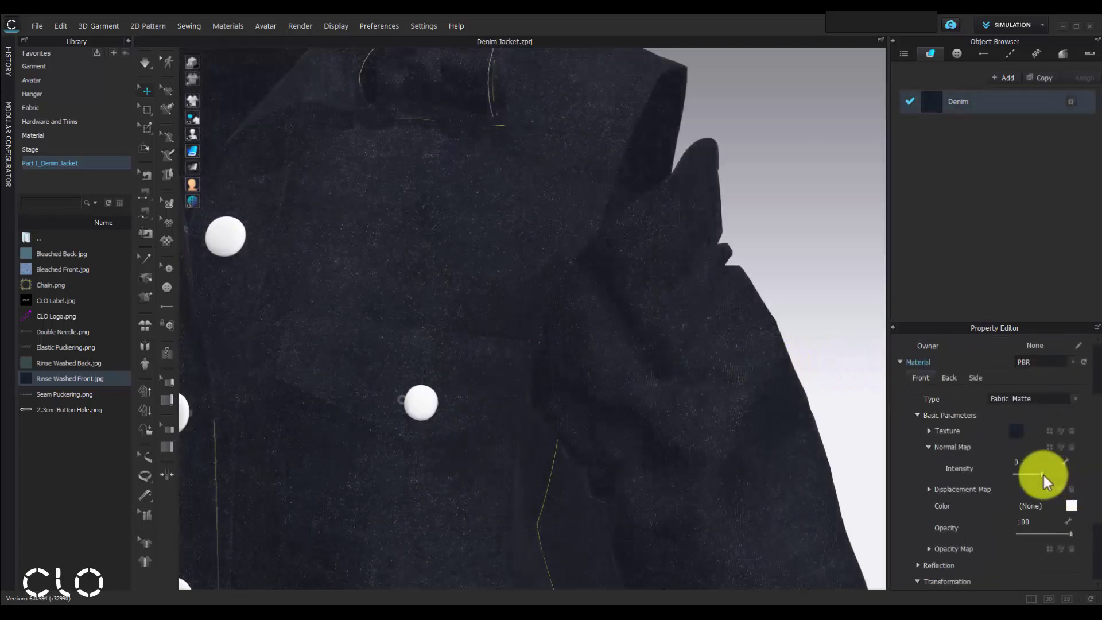
# Set the Denim fabric's front normal map intensity to 43 and inspect the weave up close on the jacket.
pyautogui.moveTo(1042, 475); pyautogui.dragTo(1095, 532)
pyautogui.scroll(-1, 1098, 470)
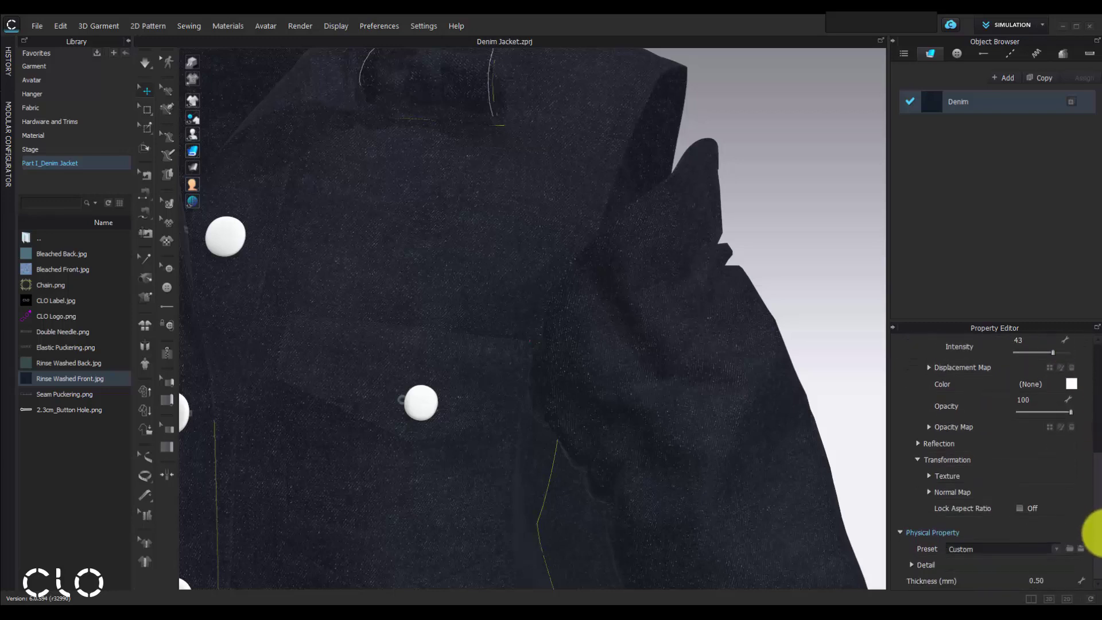
pyautogui.scroll(3, 677, 472)
pyautogui.moveTo(555, 367); pyautogui.dragTo(633, 412, button='middle')
pyautogui.scroll(-2, 482, 353)
pyautogui.moveTo(472, 357); pyautogui.dragTo(520, 357, button='middle')
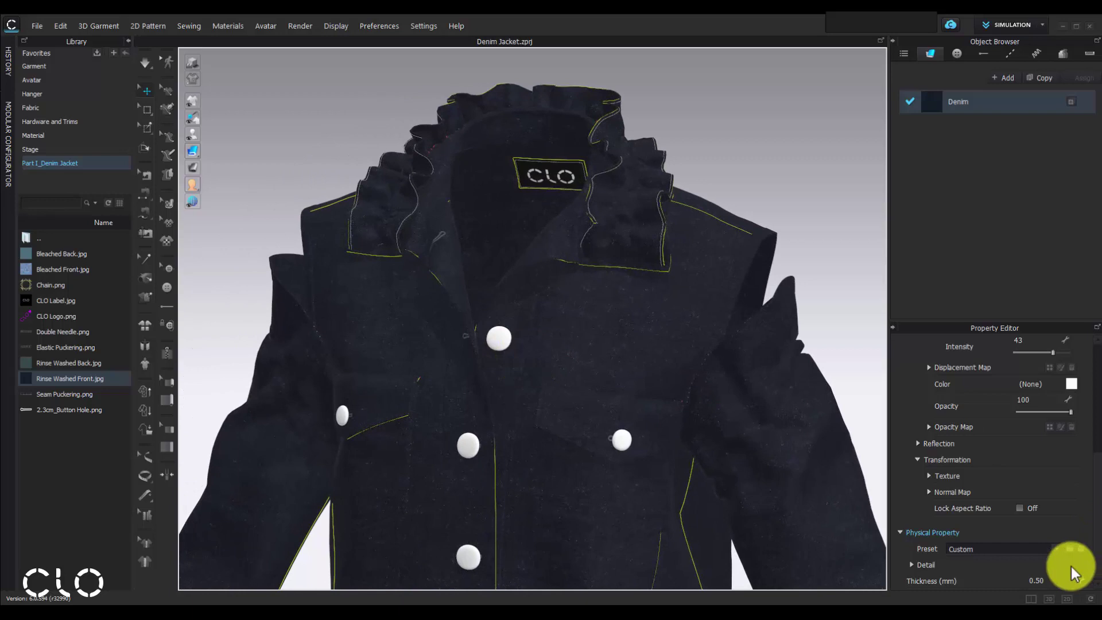
# Set the Denim fabric's physical property preset to Denim Stretch.
pyautogui.click(1056, 549)
pyautogui.scroll(2, 1036, 336)
pyautogui.scroll(2, 1033, 333)
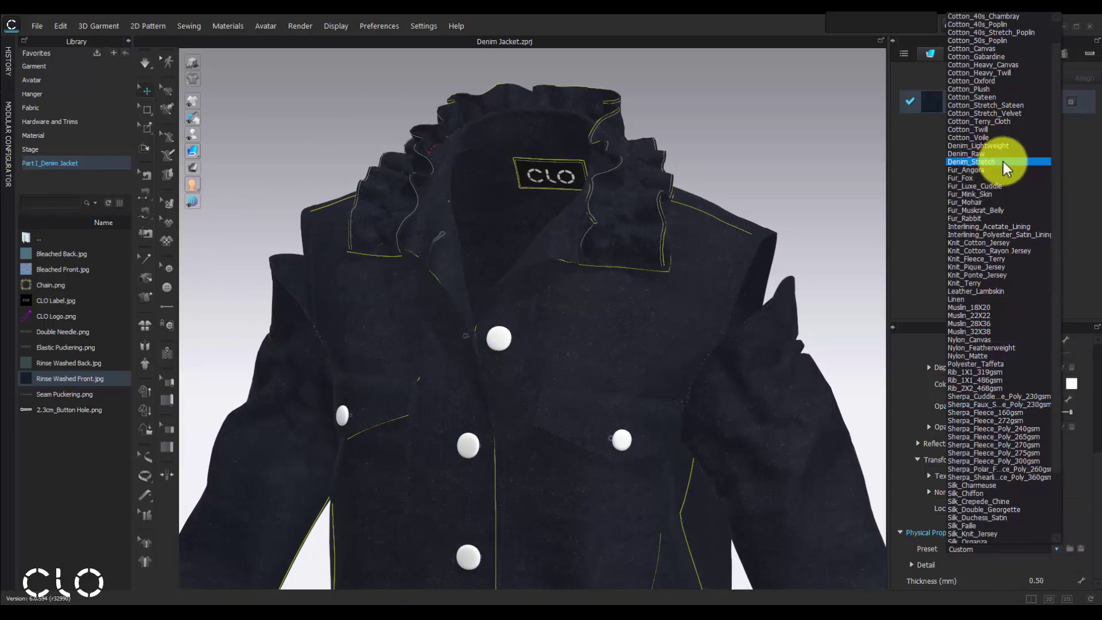
pyautogui.click(1004, 161)
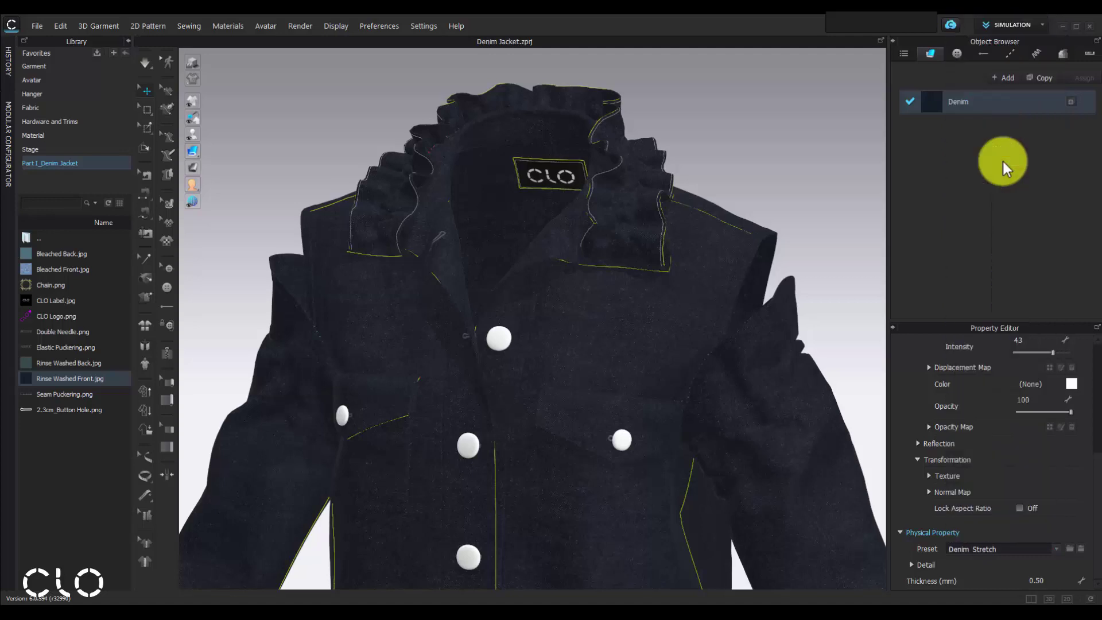
# Stop the Denim fabric's back from using the front material and give it the Rinse Washed Back.jpg texture.
pyautogui.moveTo(1096, 466); pyautogui.dragTo(1099, 397)
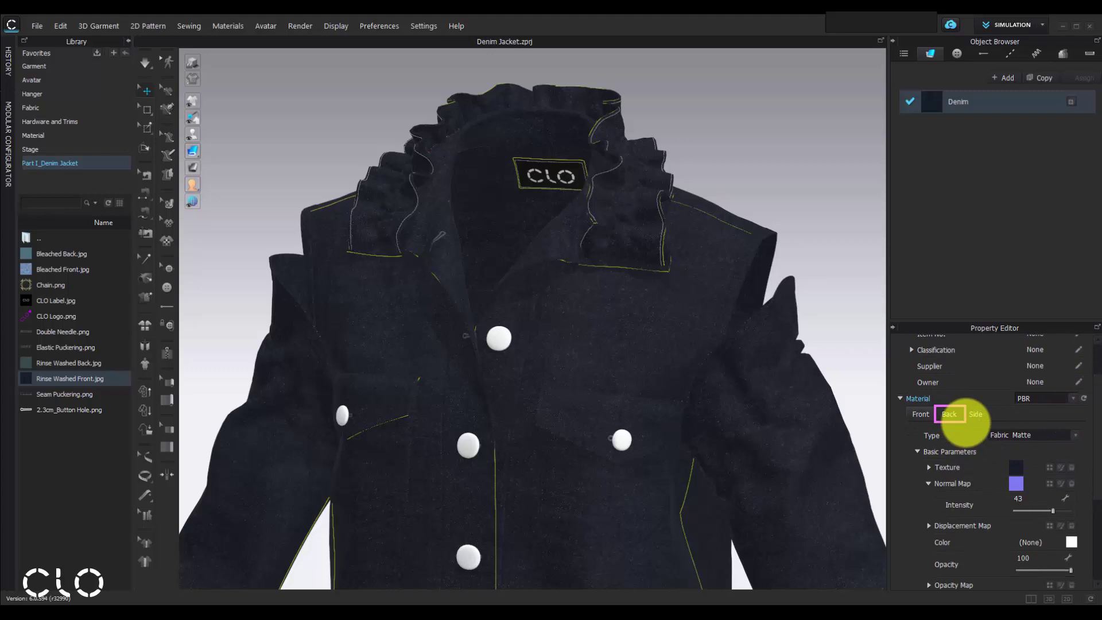
pyautogui.click(950, 413)
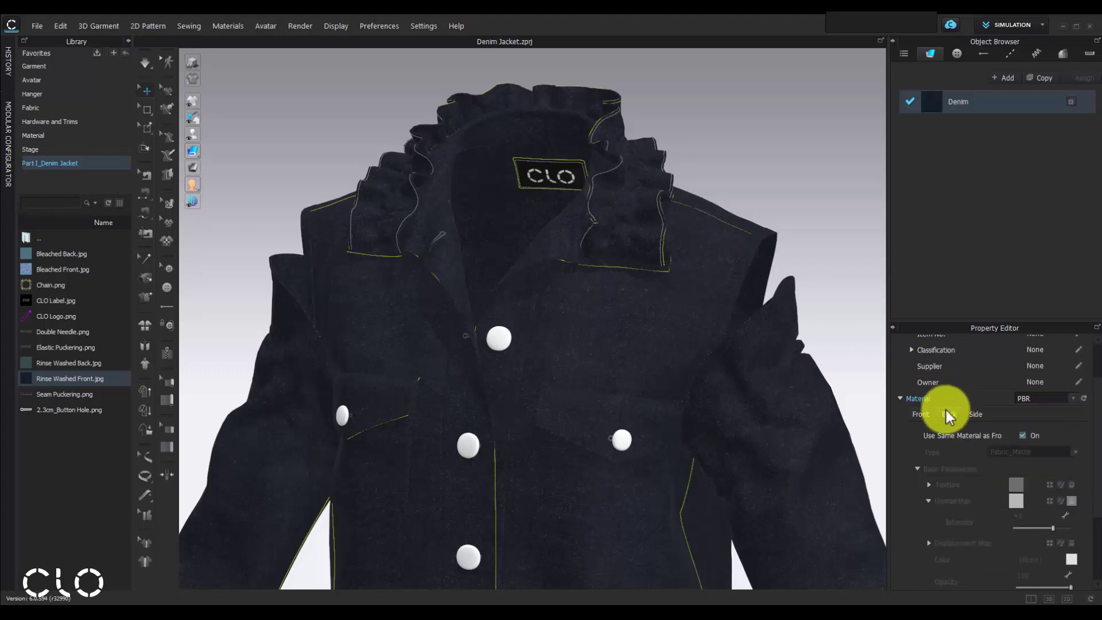
pyautogui.scroll(-2, 1093, 439)
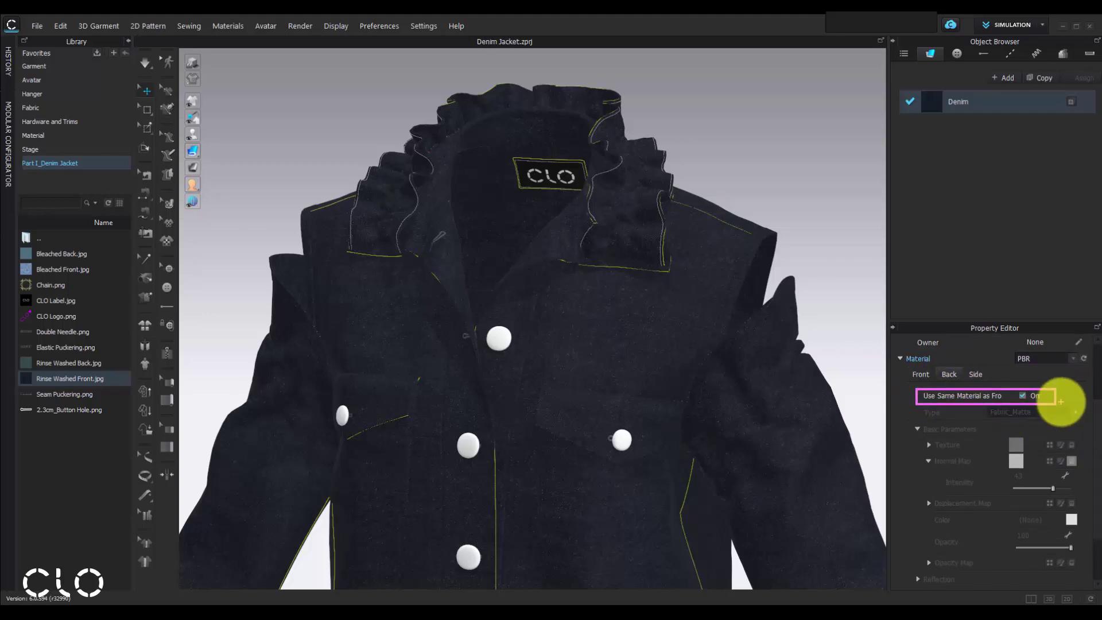
pyautogui.click(1022, 396)
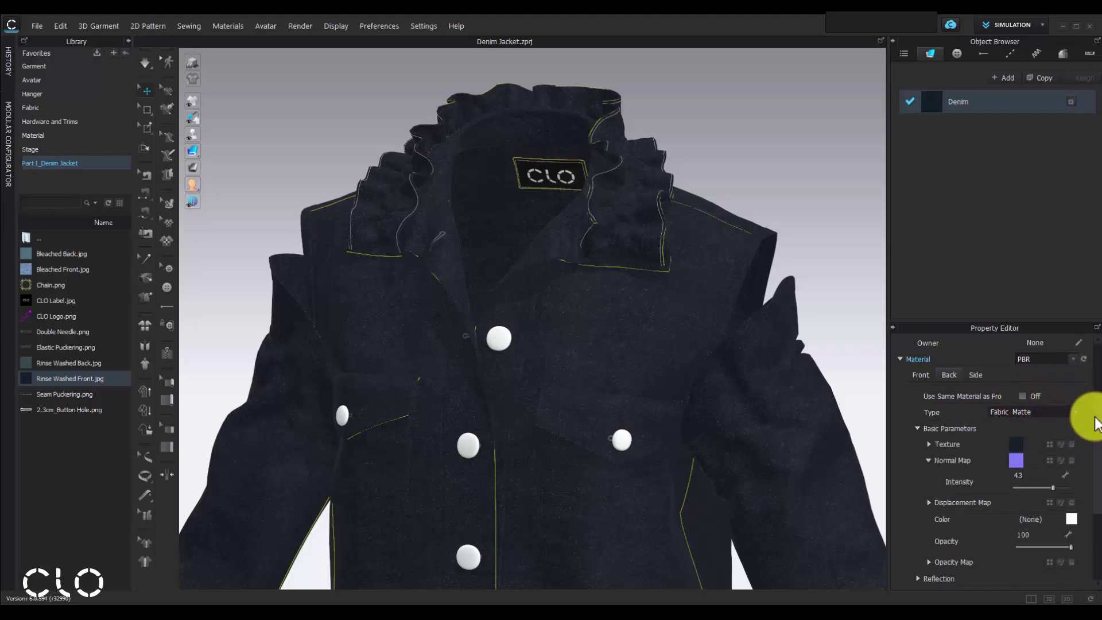
pyautogui.scroll(-1, 1095, 437)
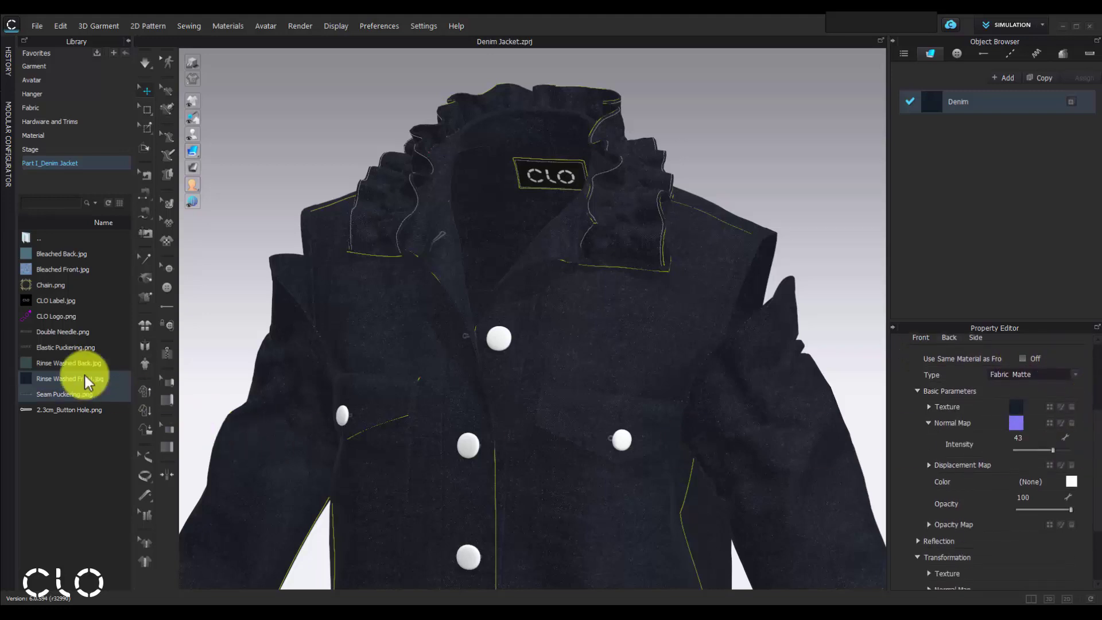
pyautogui.moveTo(25, 363)
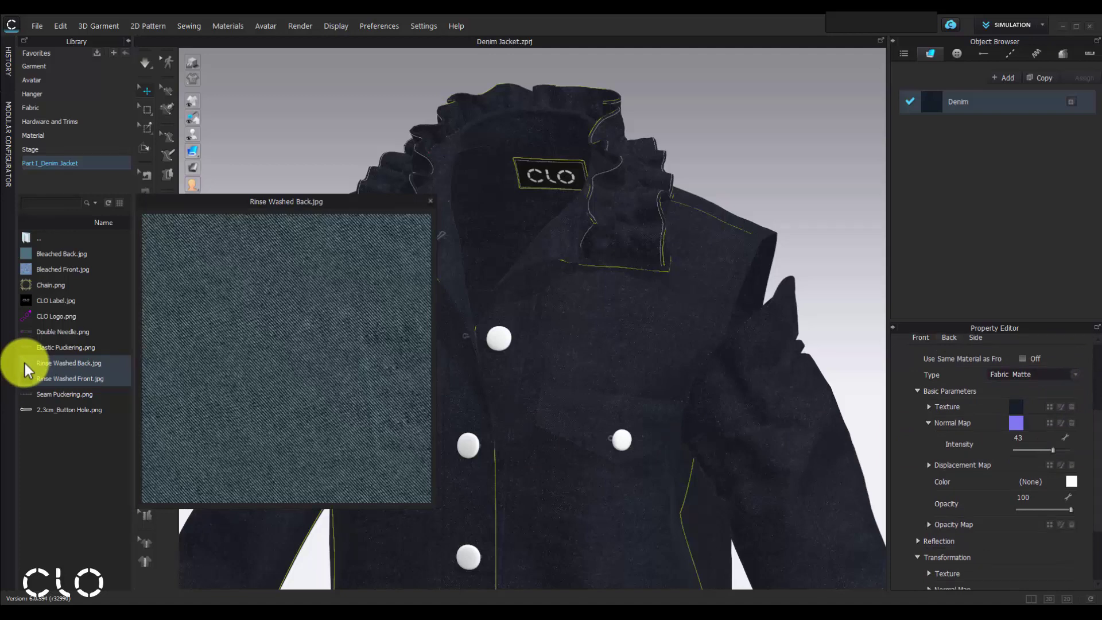
pyautogui.moveTo(26, 363); pyautogui.dragTo(1022, 409)
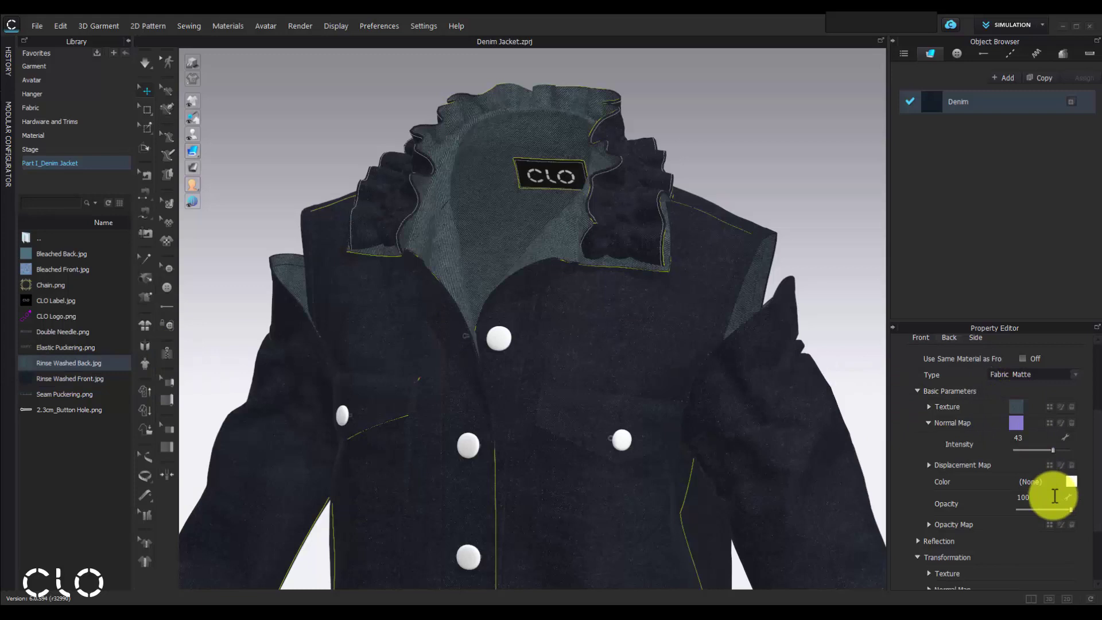
# Set the normal map intensity of the Denim fabric's back to 23.
pyautogui.scroll(-1, 1042, 450)
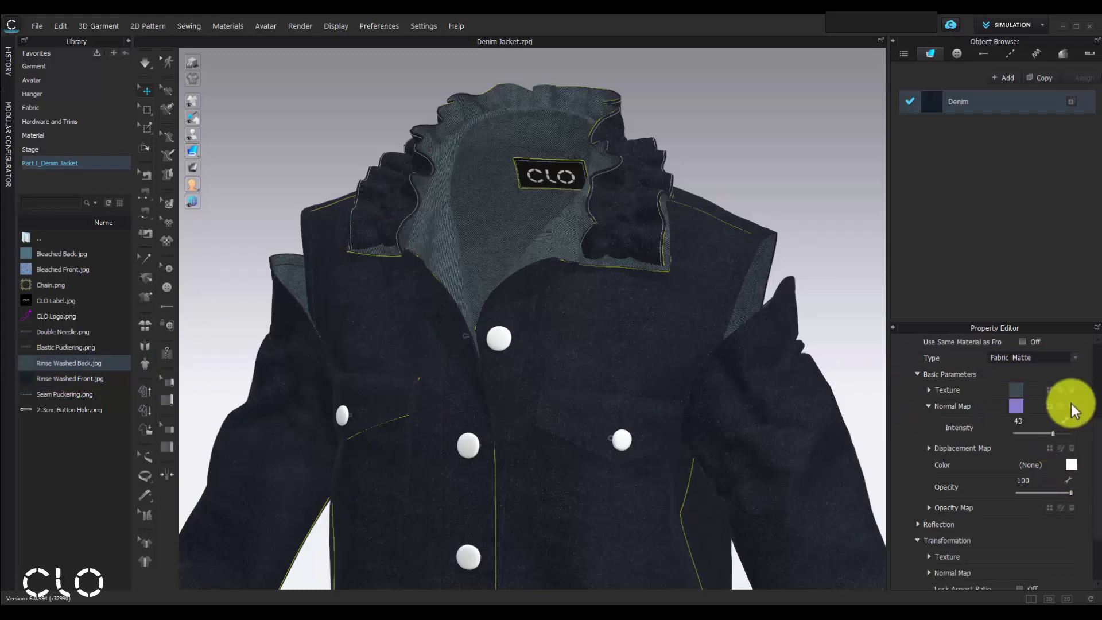
pyautogui.click(1071, 405)
pyautogui.hotkey('ctrl', 'z')
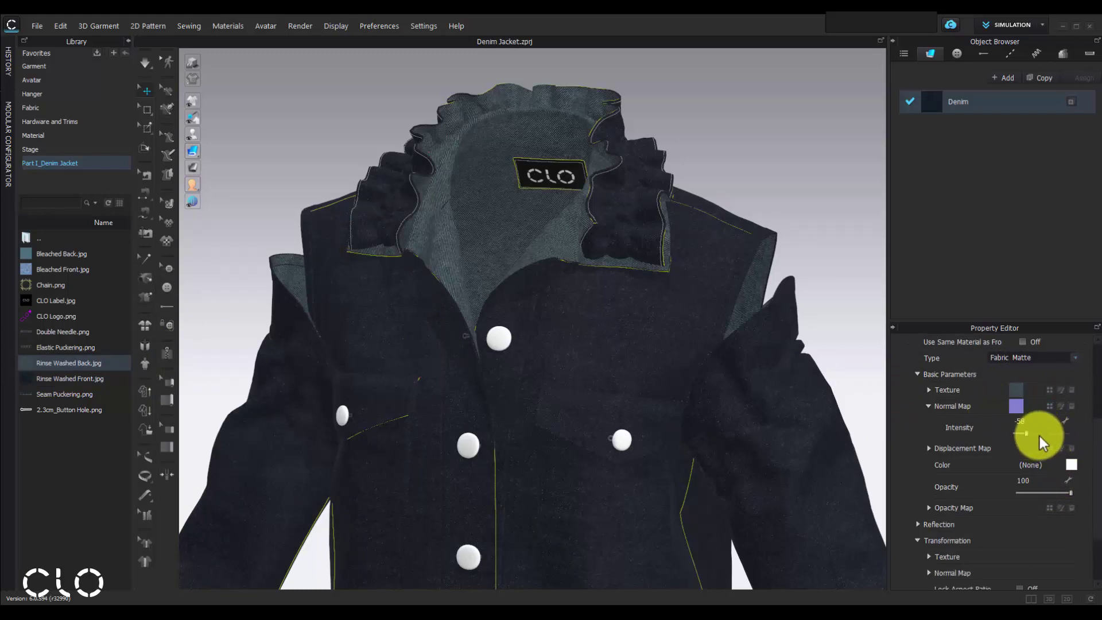
pyautogui.moveTo(1096, 461); pyautogui.dragTo(1096, 397)
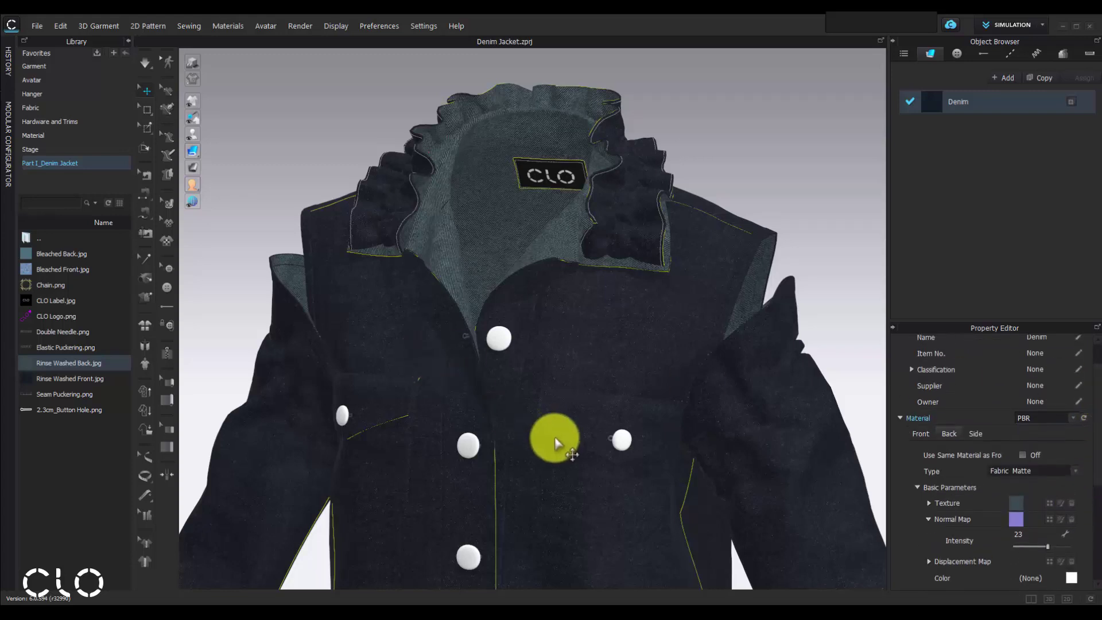
pyautogui.moveTo(540, 421); pyautogui.dragTo(593, 394, button='right')
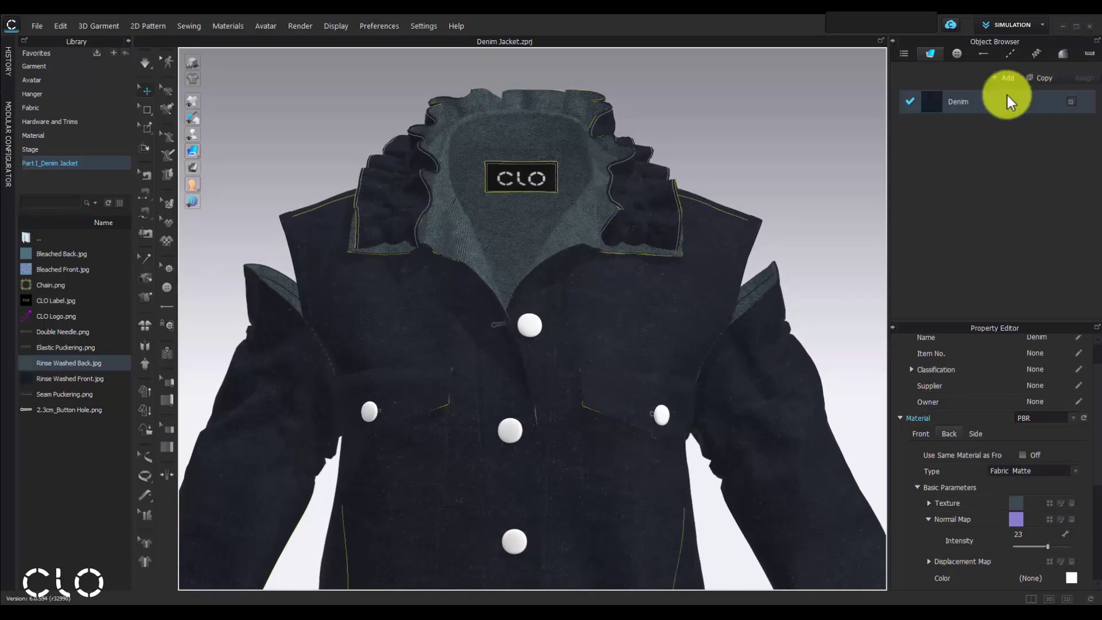
pyautogui.click(714, 148)
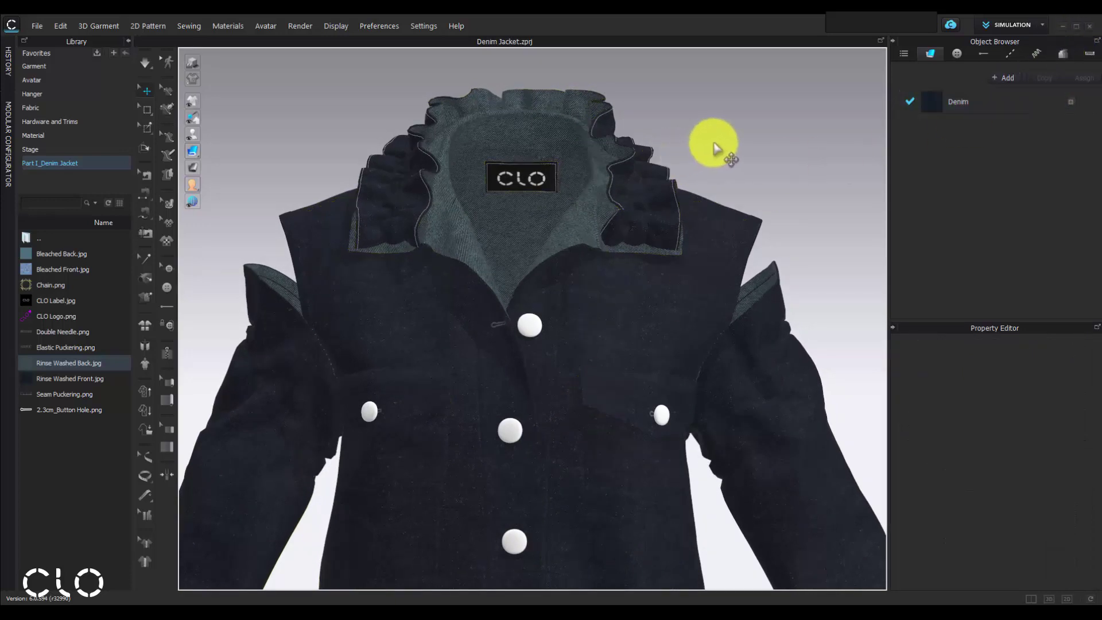
# Duplicate the Denim fabric as Denim_DS and make its back use the same material as the front.
pyautogui.click(1027, 101)
pyautogui.click(1041, 78)
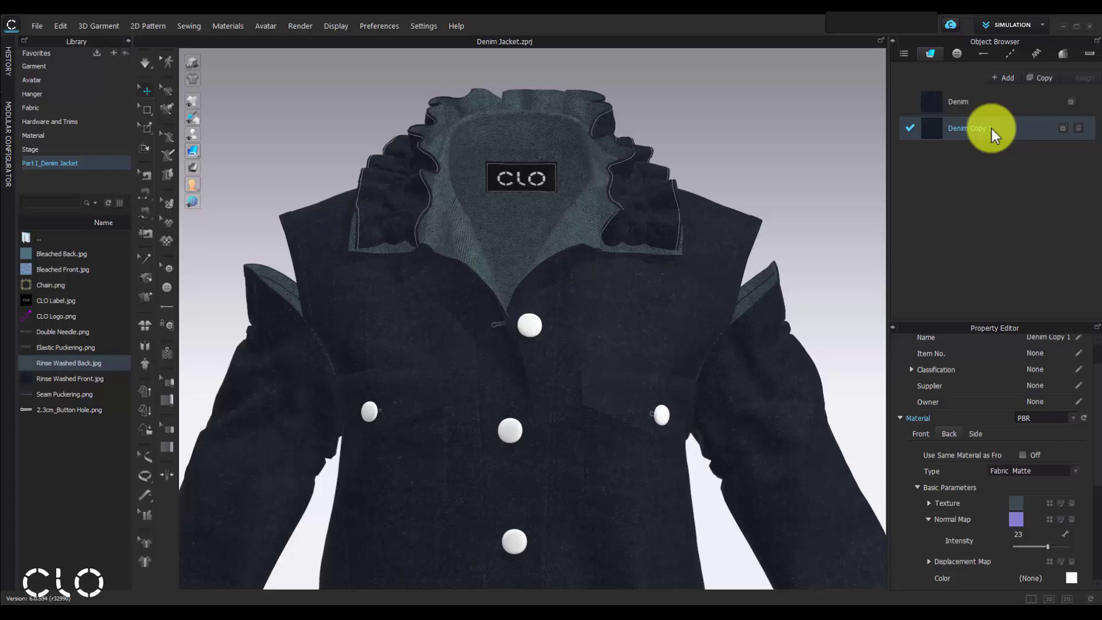
pyautogui.doubleClick(993, 129)
pyautogui.press('BackSpace')
pyautogui.press('BackSpace')
pyautogui.press('BackSpace')
pyautogui.press('BackSpace')
pyautogui.press('BackSpace')
pyautogui.press('BackSpace')
pyautogui.press('BackSpace')
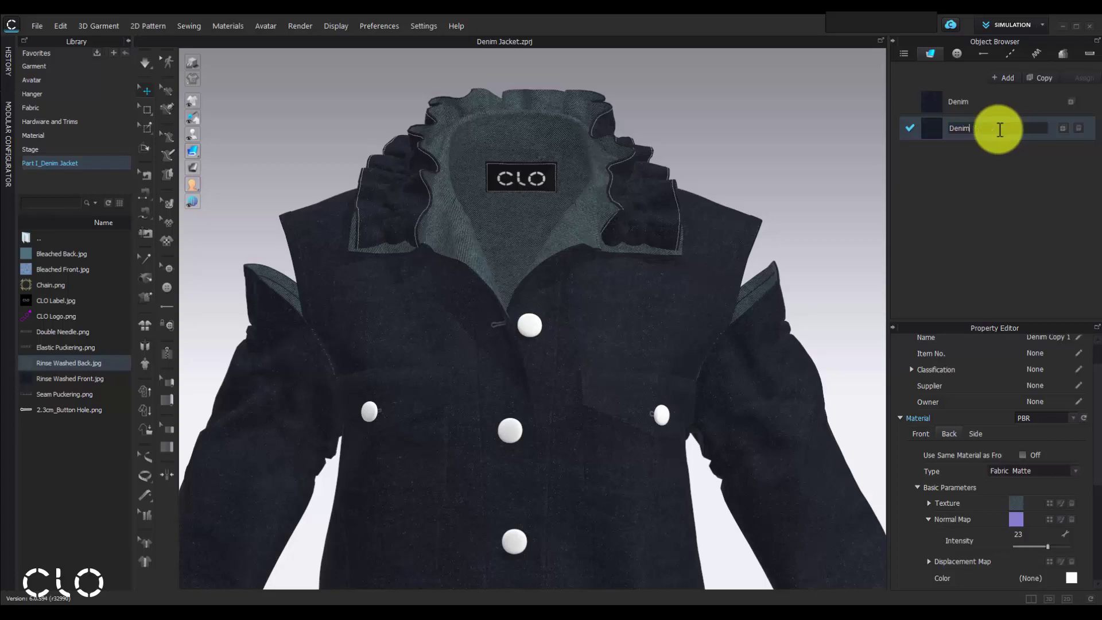
pyautogui.write('_DS')
pyautogui.press('Return')
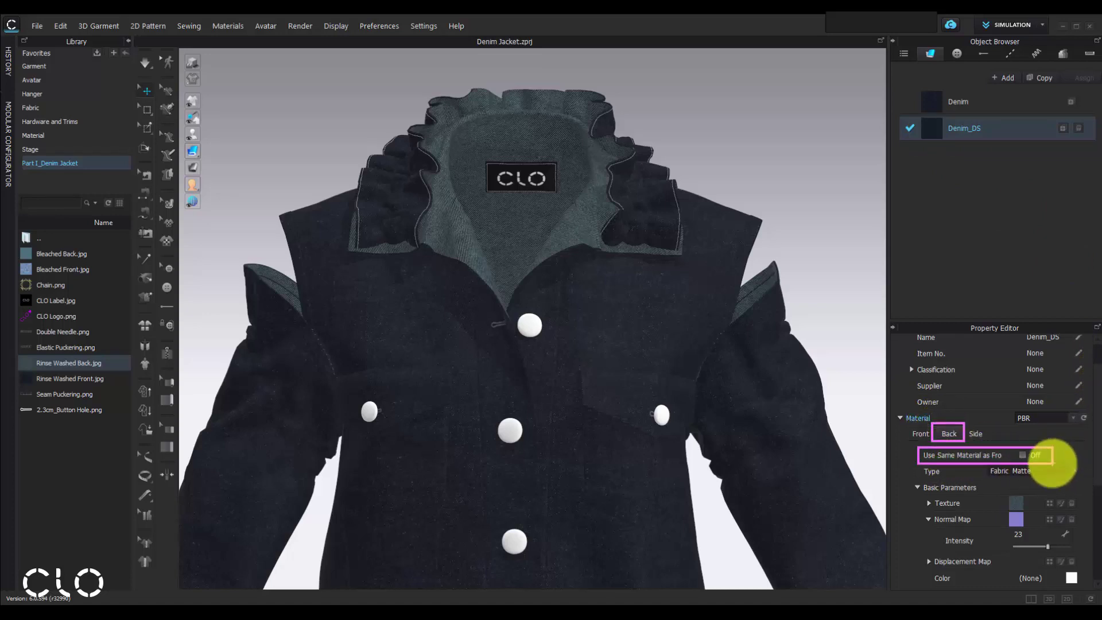
pyautogui.click(1024, 455)
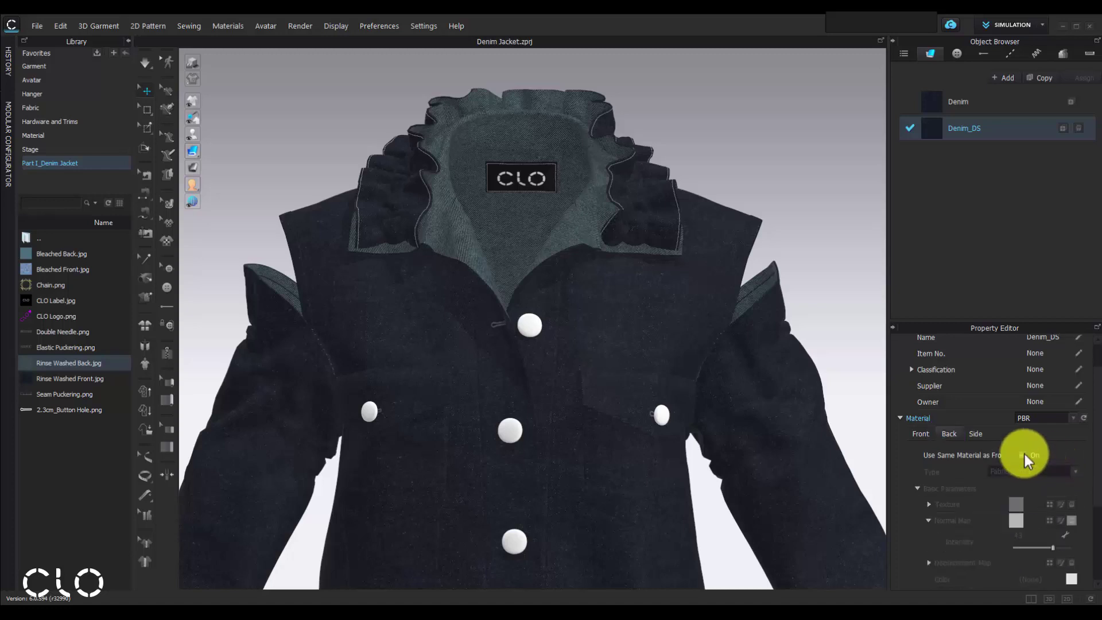
# Assign Denim_DS to the collar ruffles, collar, front placket, armhole strips and chest pockets.
pyautogui.click(399, 167)
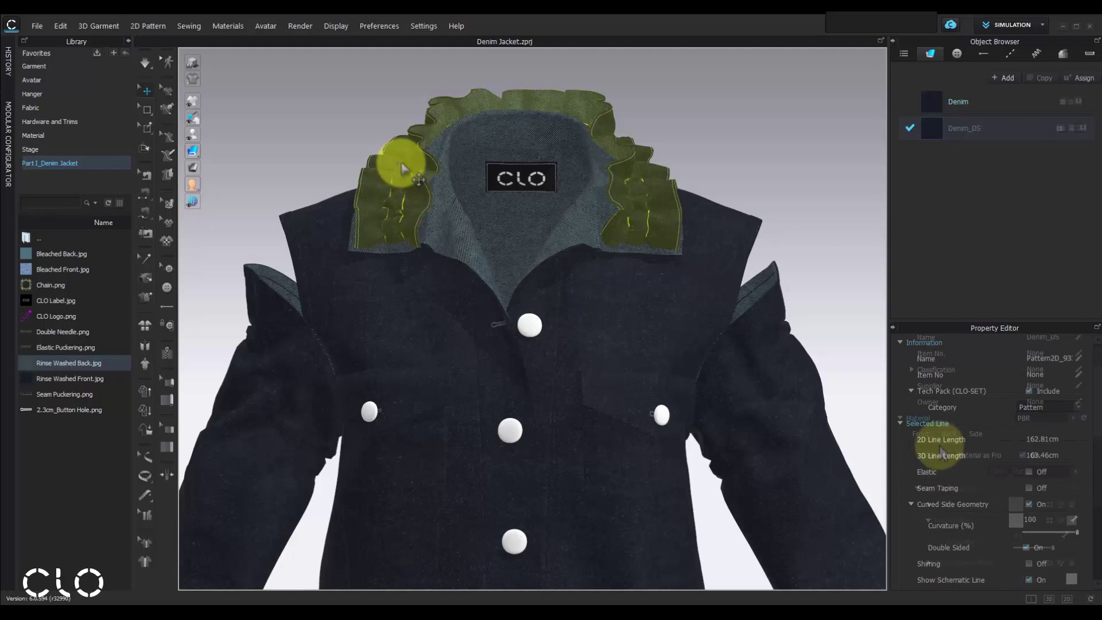
pyautogui.keyDown('shift'); pyautogui.click(546, 238); pyautogui.keyUp('shift')
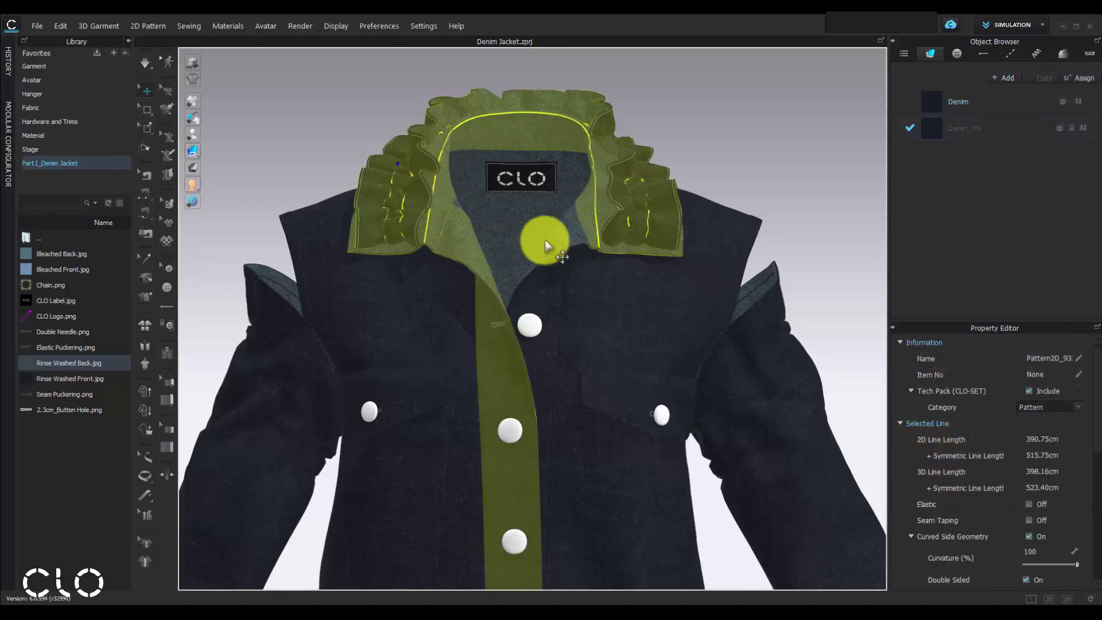
pyautogui.keyDown('shift'); pyautogui.click(268, 267); pyautogui.keyUp('shift')
pyautogui.keyDown('shift'); pyautogui.click(767, 290); pyautogui.keyUp('shift')
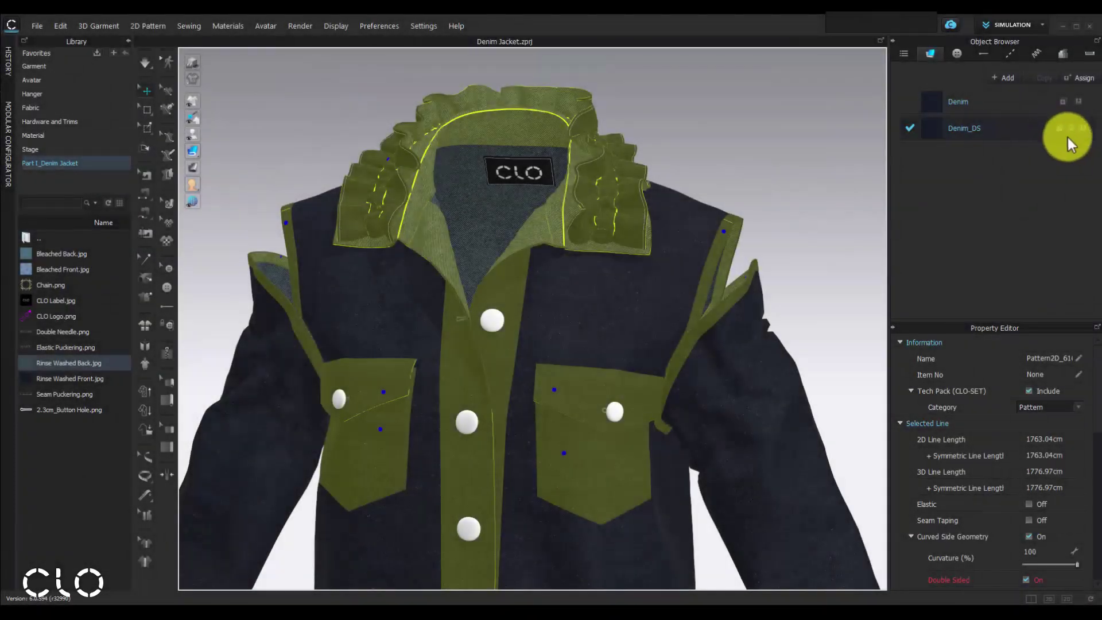
pyautogui.click(1083, 127)
pyautogui.click(1085, 129)
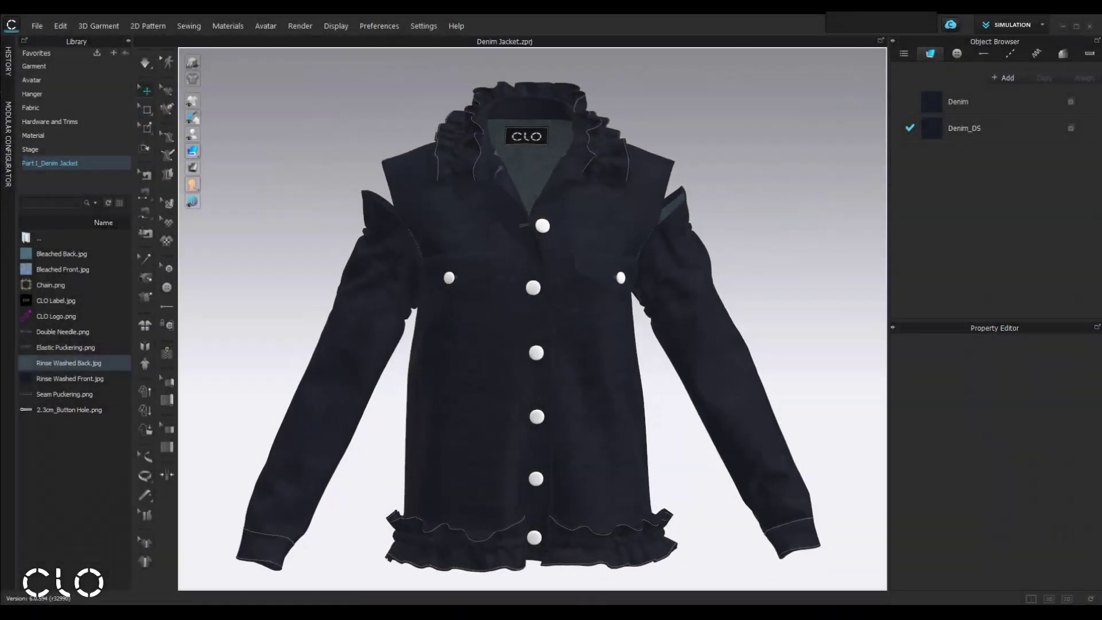
# Apply Rinse Washed Front.jpg as the 0.8inch button's texture and set its normal map intensity to 47.
pyautogui.moveTo(533, 322); pyautogui.dragTo(567, 322, button='right')
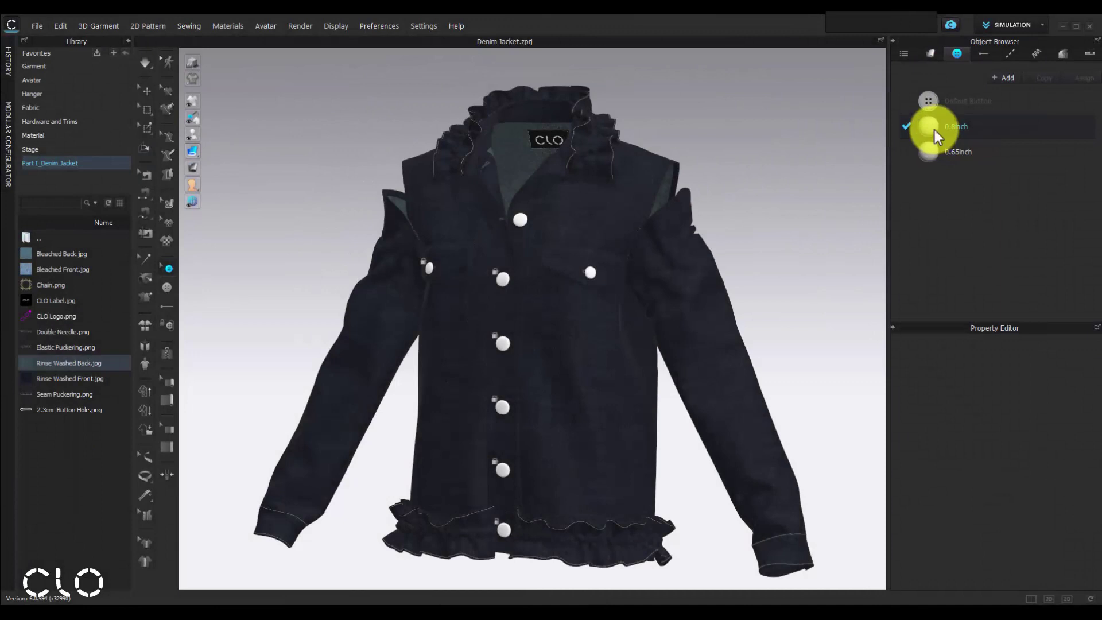
pyautogui.click(934, 130)
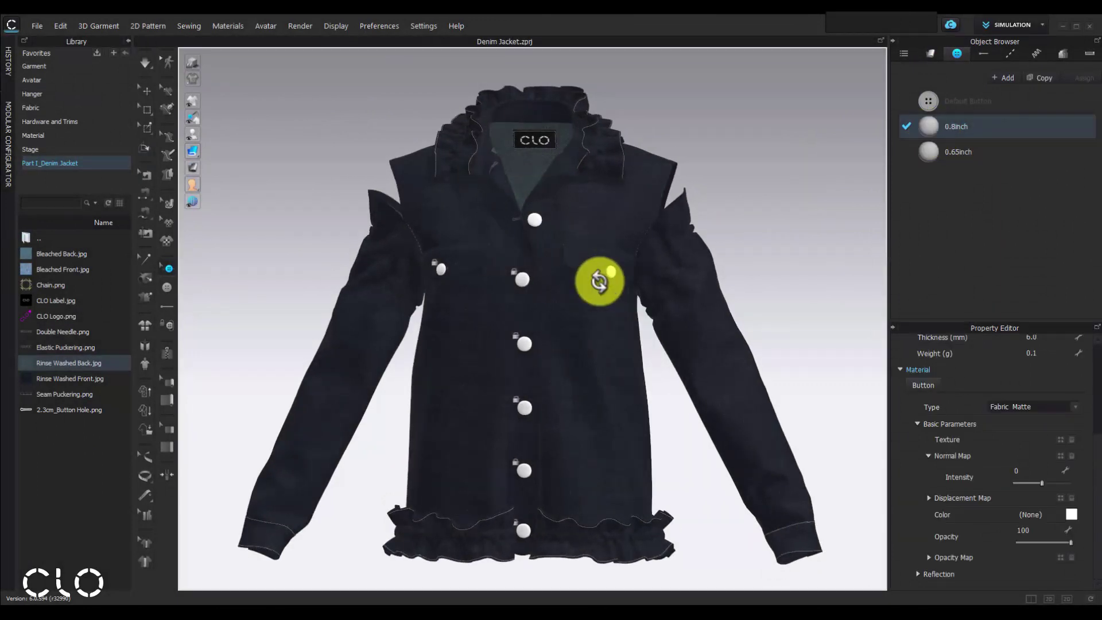
pyautogui.scroll(10, 599, 282)
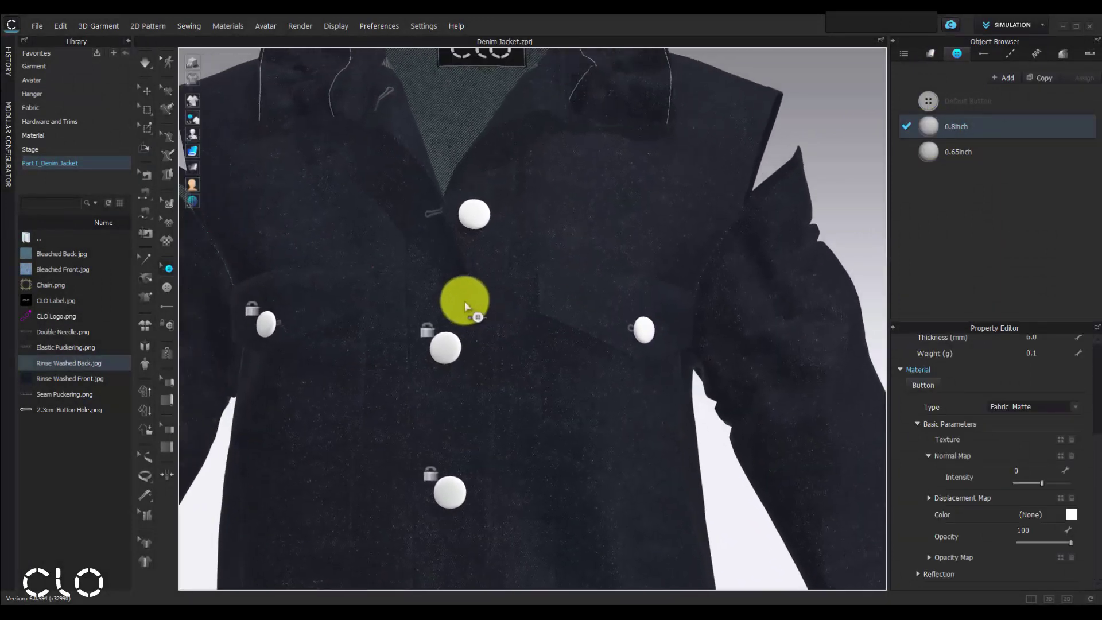
pyautogui.scroll(5, 465, 306)
pyautogui.moveTo(433, 271); pyautogui.dragTo(467, 305, button='middle')
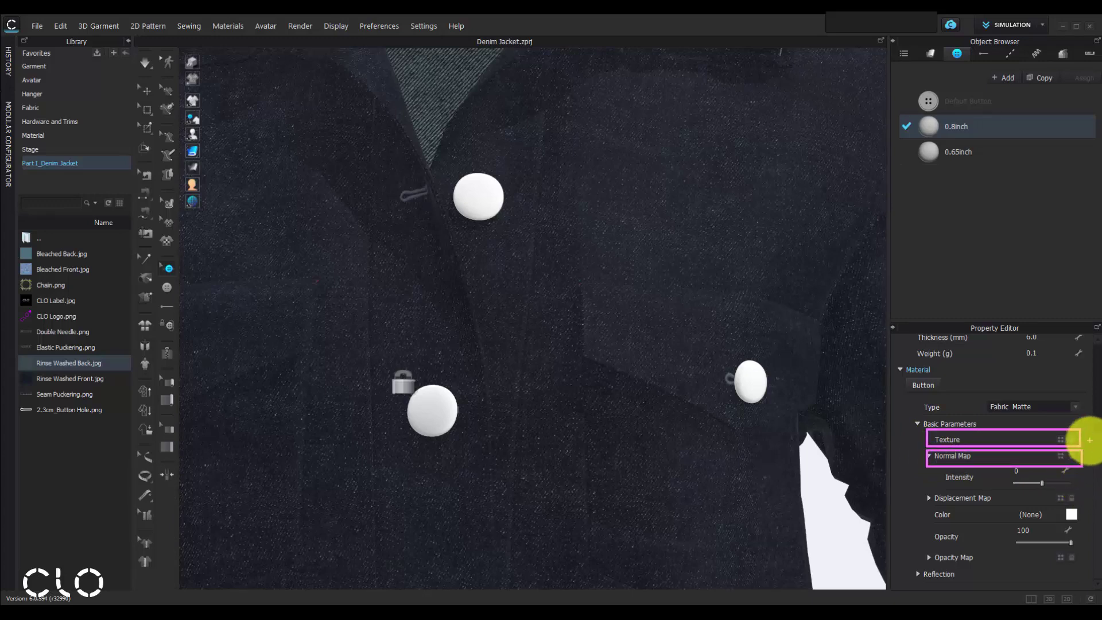
pyautogui.moveTo(37, 379); pyautogui.dragTo(953, 439)
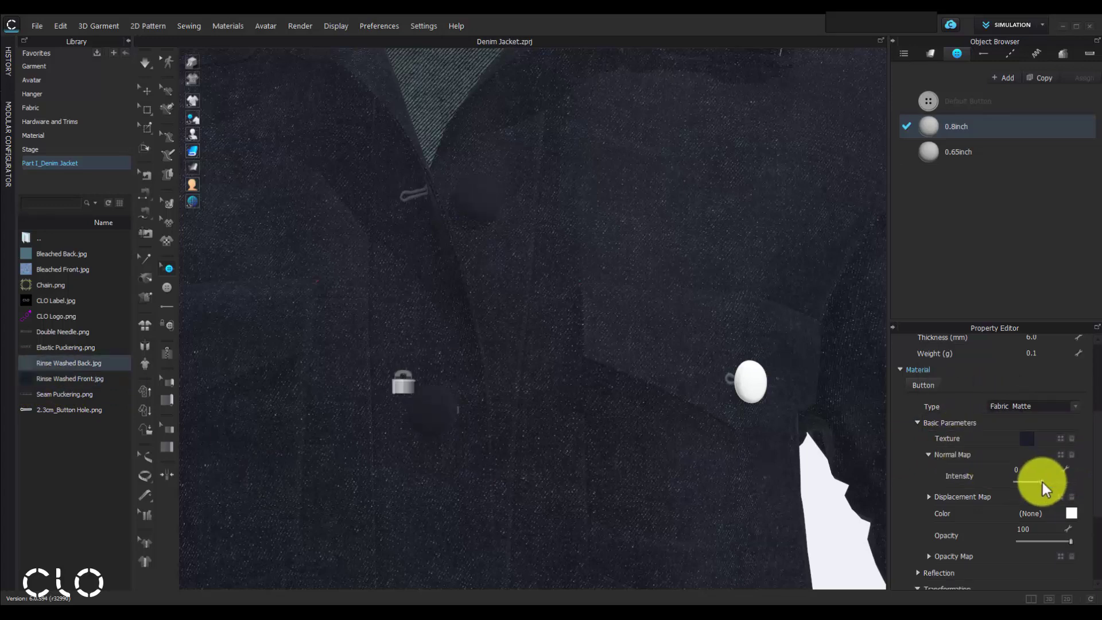
pyautogui.moveTo(1045, 487); pyautogui.dragTo(1056, 488)
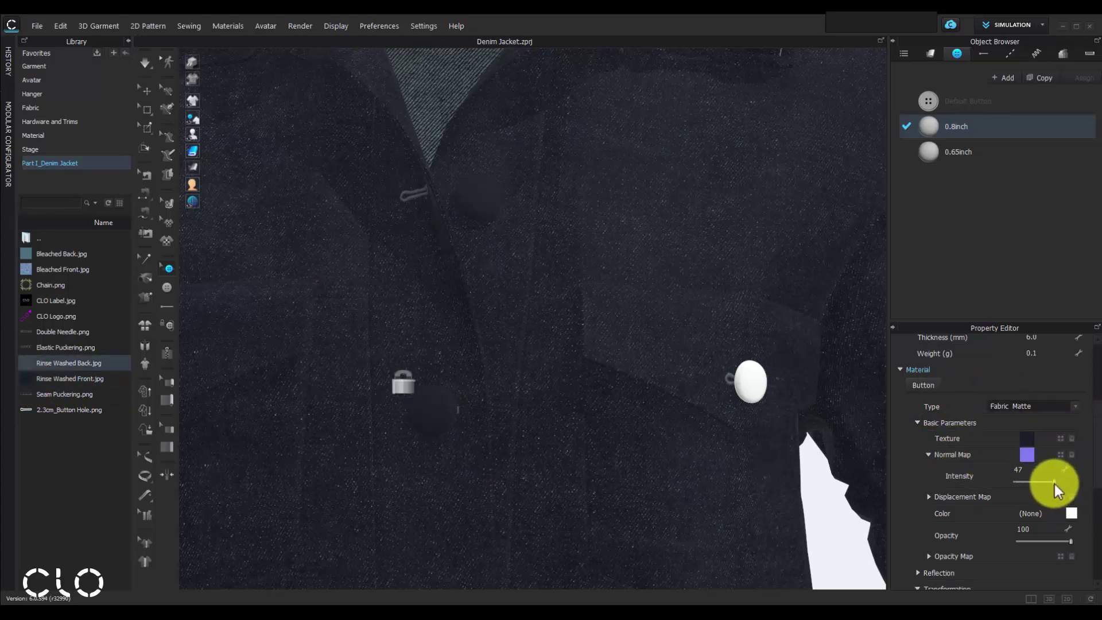
# Scale the 0.8inch button's texture and normal map transformations to a width of 700%.
pyautogui.scroll(-2, 396, 439)
pyautogui.moveTo(552, 405); pyautogui.dragTo(666, 339, button='middle')
pyautogui.scroll(-2, 687, 362)
pyautogui.moveTo(792, 417); pyautogui.dragTo(728, 407, button='middle')
pyautogui.scroll(-2, 718, 394)
pyautogui.moveTo(1097, 475); pyautogui.dragTo(1093, 519)
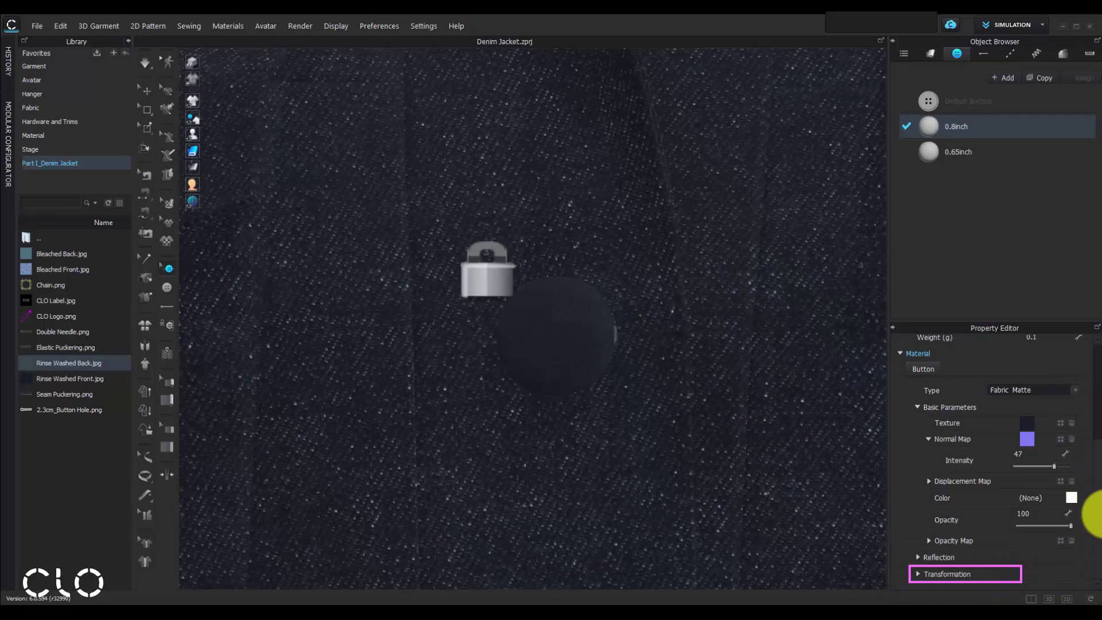
pyautogui.click(924, 574)
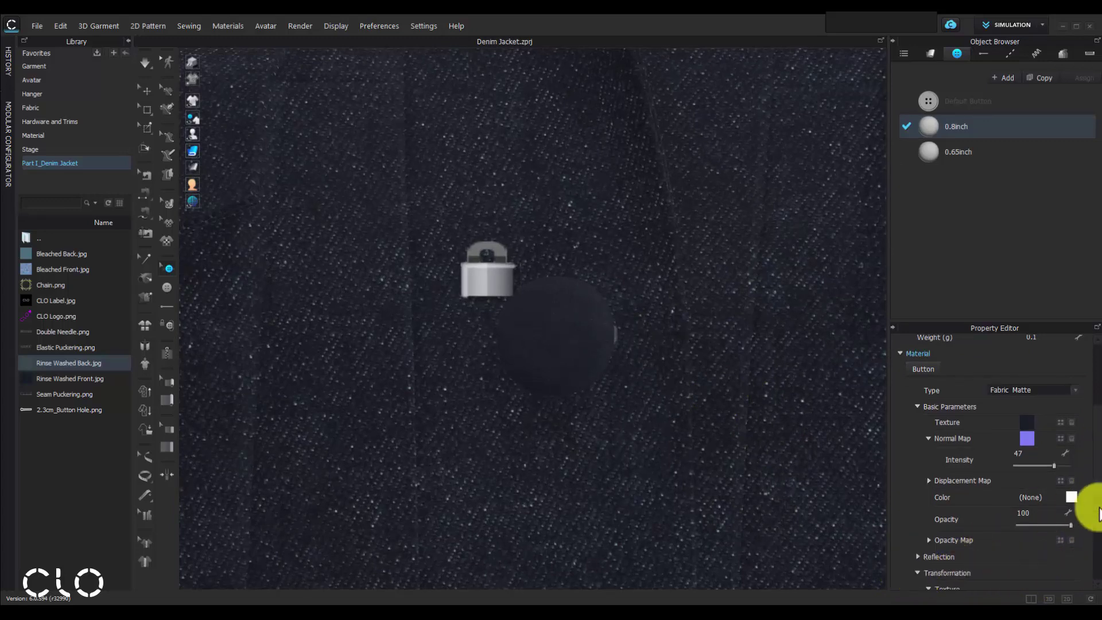
pyautogui.moveTo(1098, 462); pyautogui.dragTo(1101, 538)
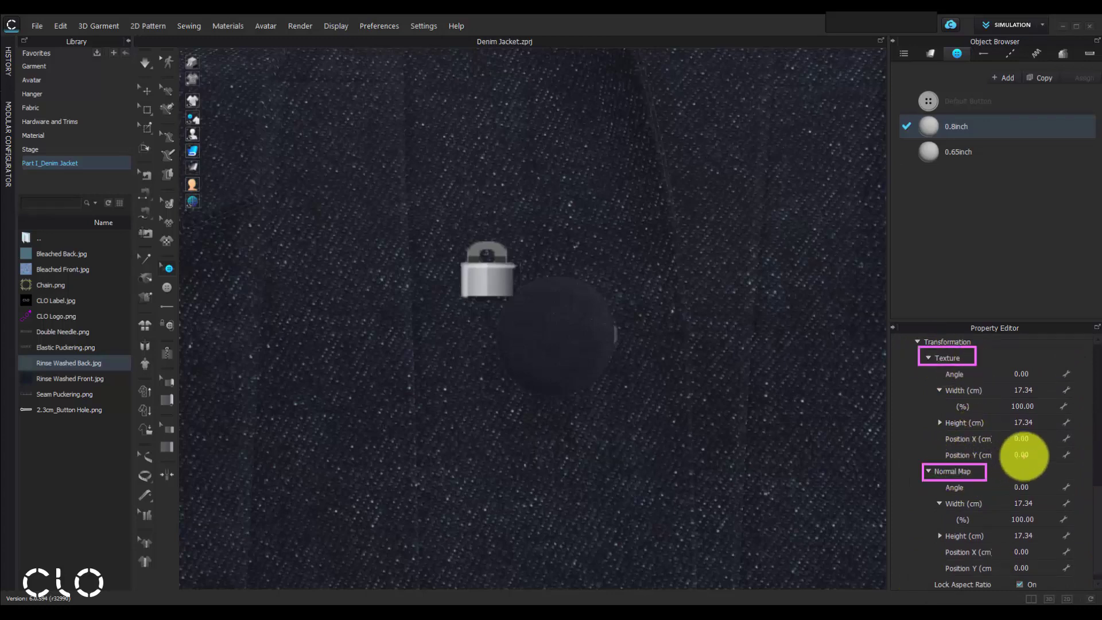
pyautogui.click(1040, 407)
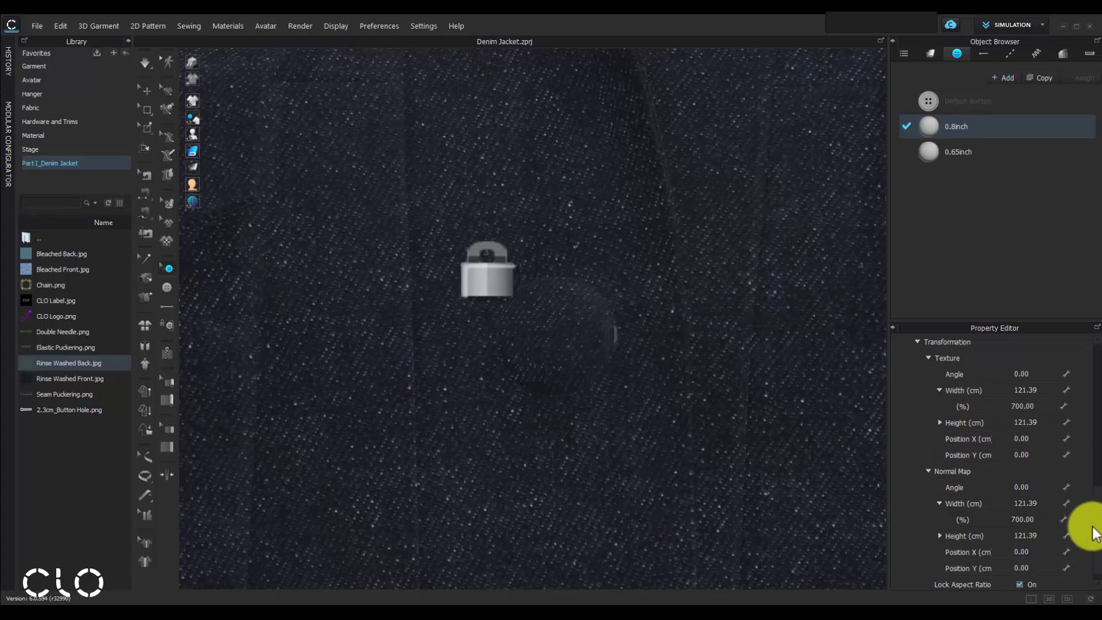
pyautogui.scroll(-1, 1097, 545)
# Apply Rinse Washed Front.jpg to the 0.65inch button and scale its texture and normal map widths to 700%.
pyautogui.click(926, 151)
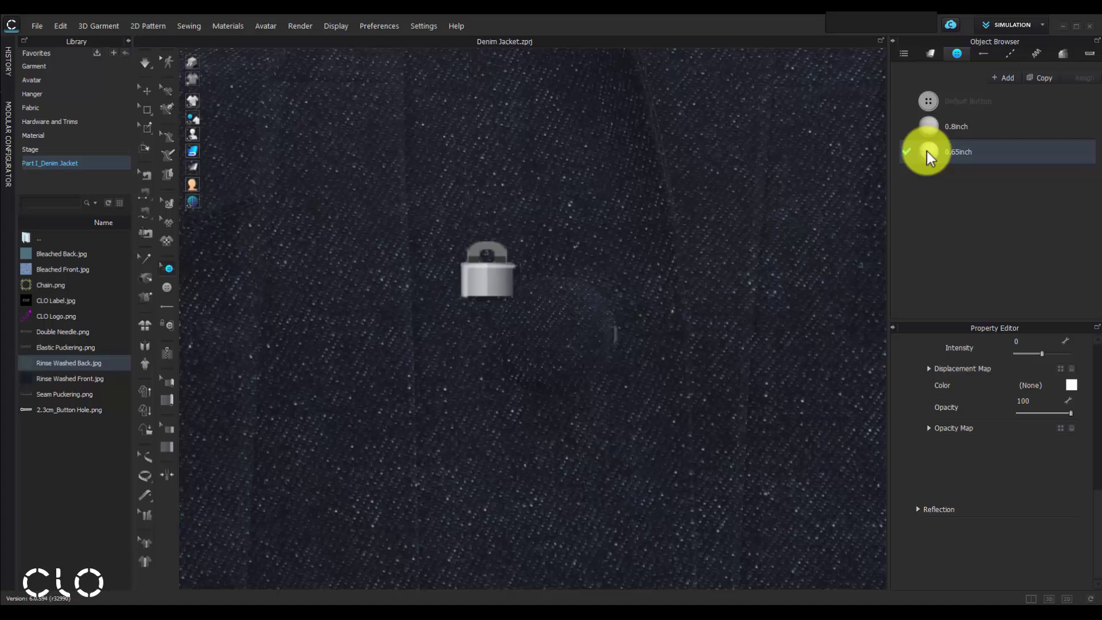
pyautogui.scroll(-3, 654, 323)
pyautogui.moveTo(723, 316); pyautogui.dragTo(490, 326, button='middle')
pyautogui.moveTo(489, 329); pyautogui.dragTo(1096, 504, button='right')
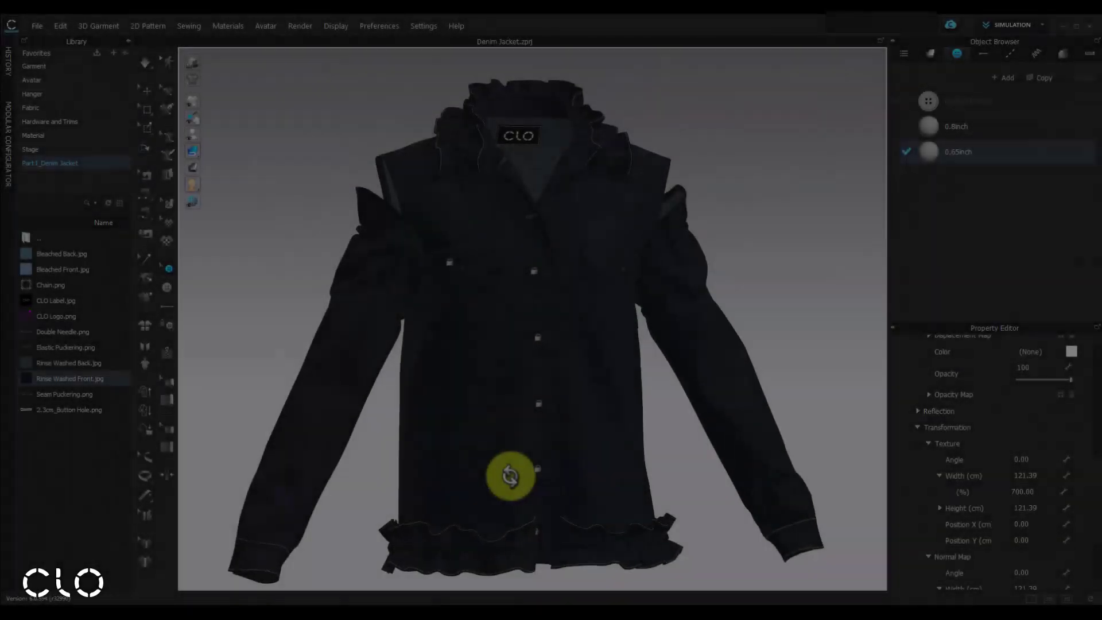
# Set the 3D seamline normal map intensity to 80 on the front panel seam nearer the placket.
pyautogui.moveTo(507, 477); pyautogui.dragTo(540, 477, button='right')
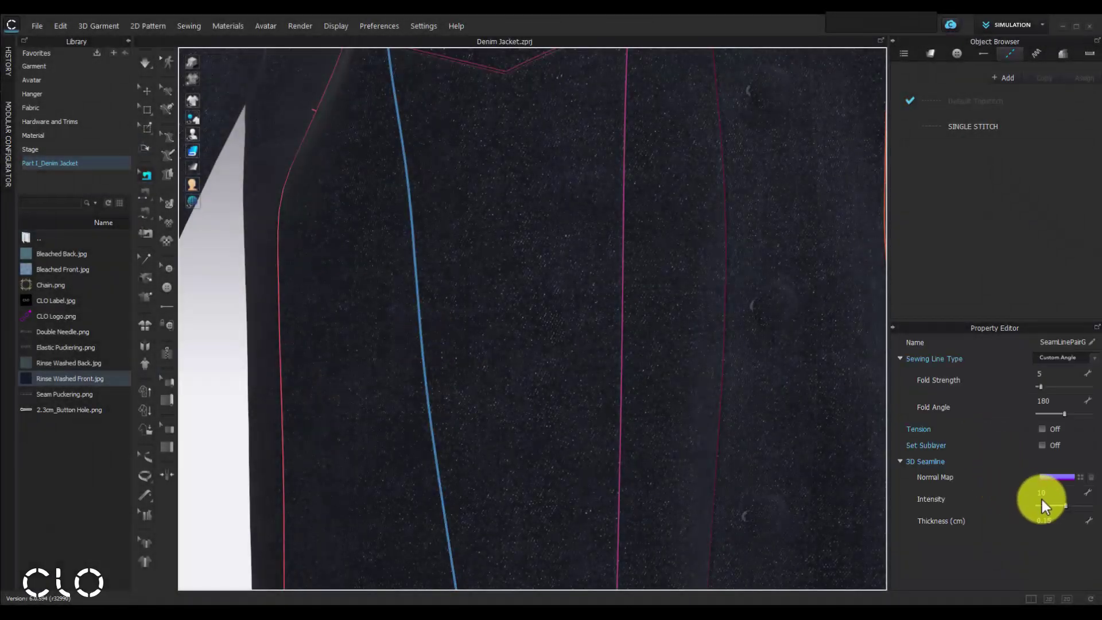
pyautogui.click(622, 358)
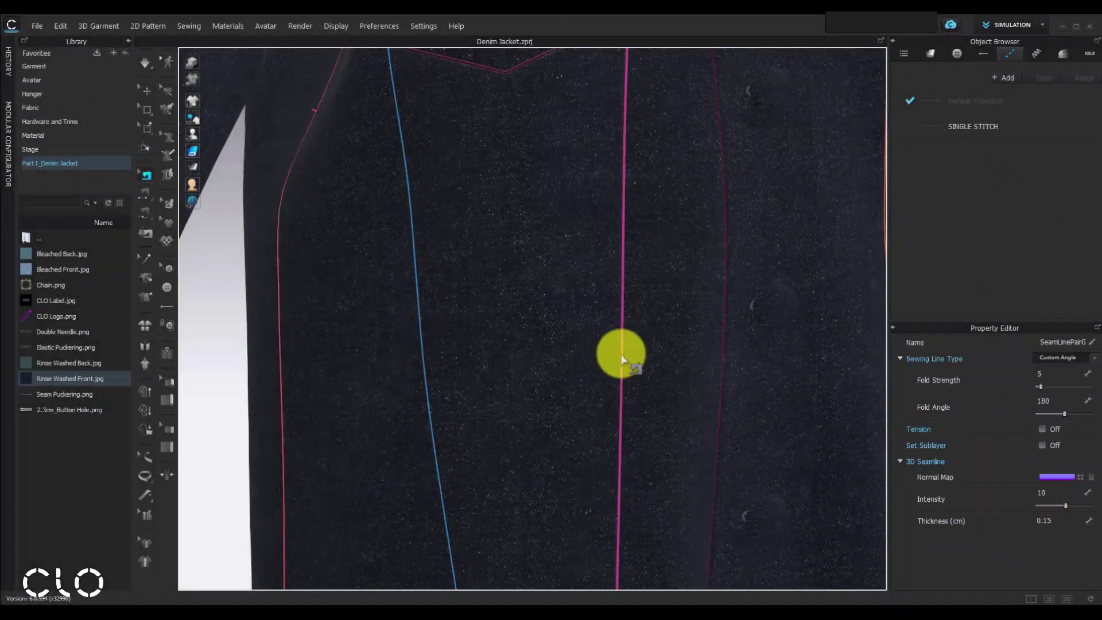
pyautogui.doubleClick(1052, 493)
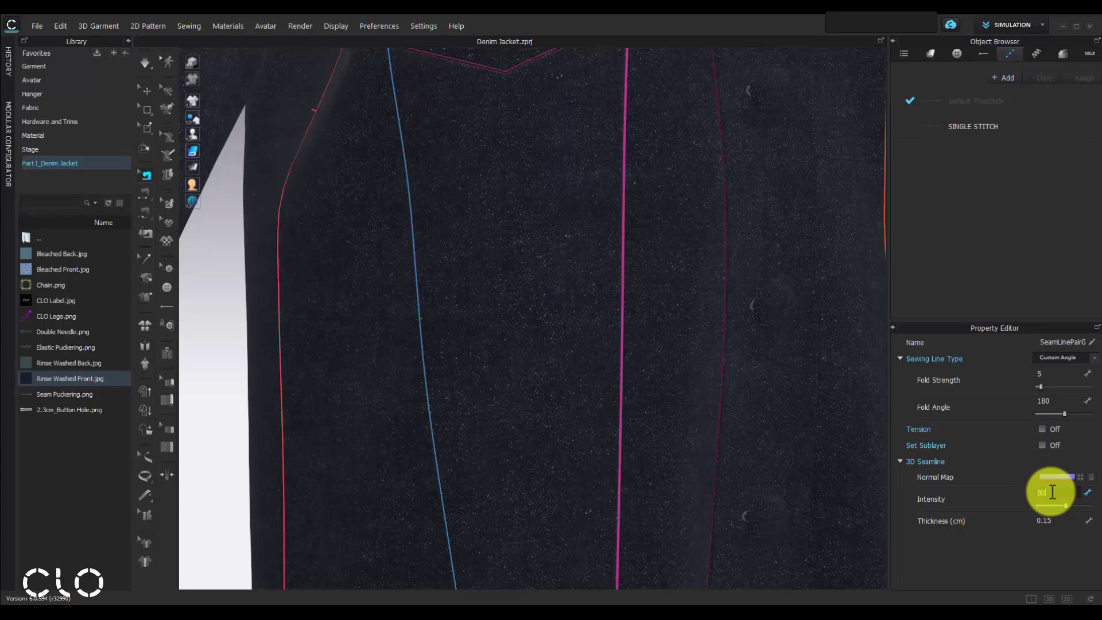
pyautogui.press('Return')
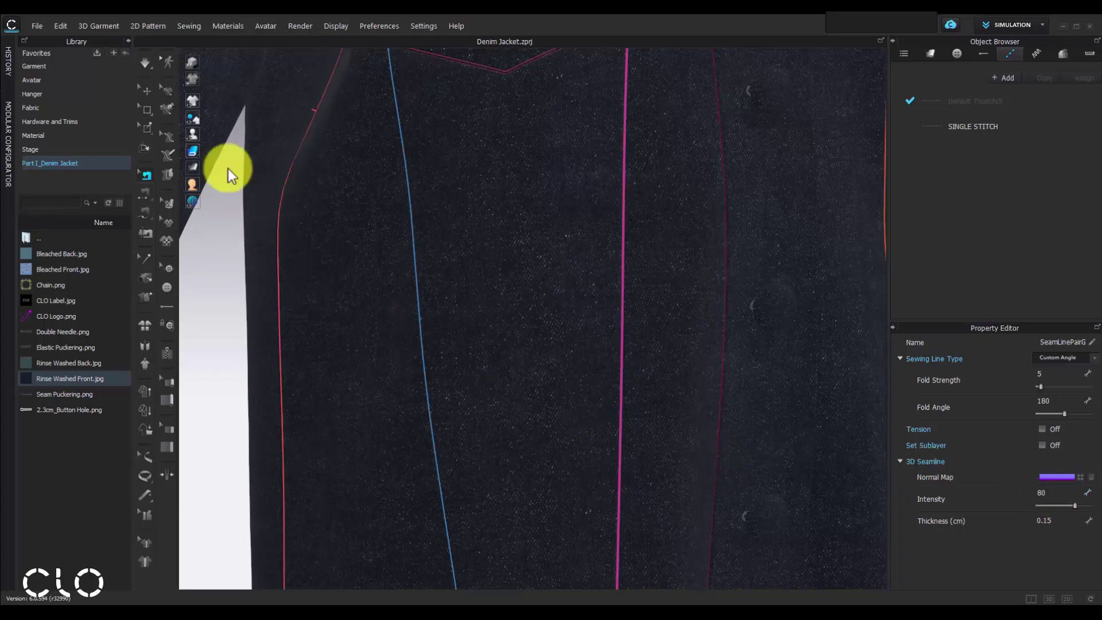
# Compare the seam at intensity 80 with the neighbouring seam at intensity 10, and view the whole jacket front.
pyautogui.click(148, 91)
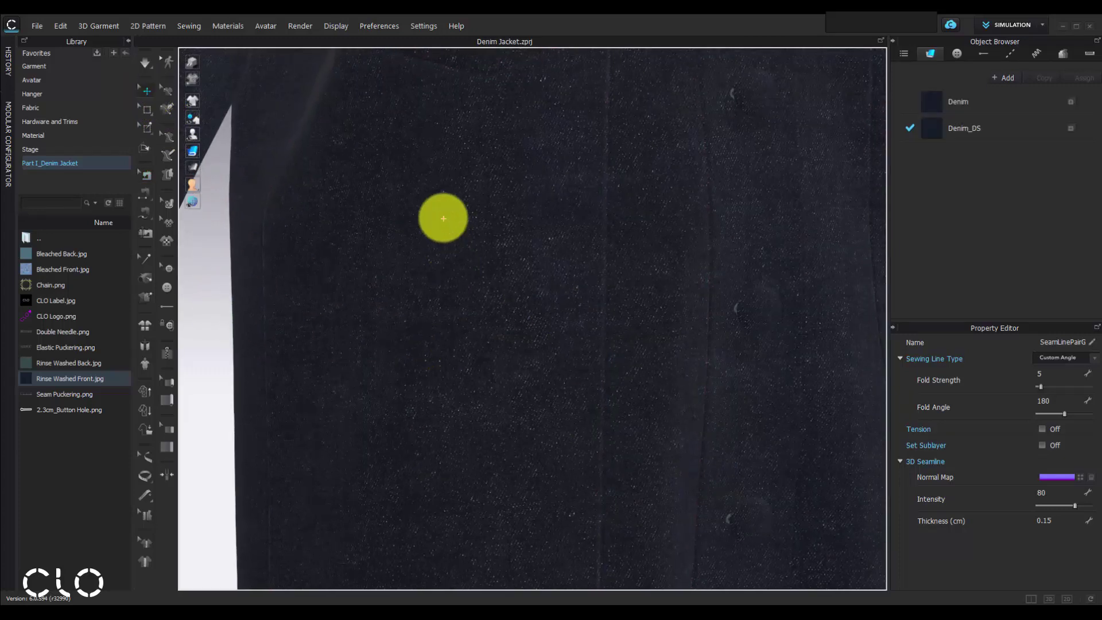
pyautogui.moveTo(431, 202)
pyautogui.mouseDown()
pyautogui.moveTo(406, 249)
pyautogui.moveTo(418, 250)
pyautogui.mouseUp()
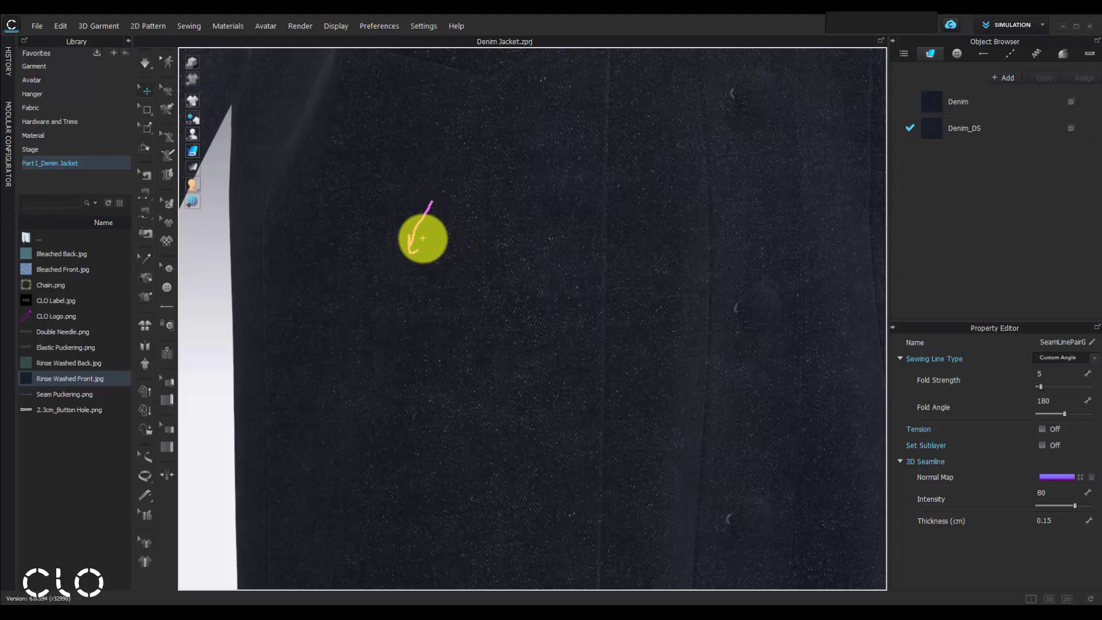
pyautogui.moveTo(475, 171); pyautogui.dragTo(477, 181)
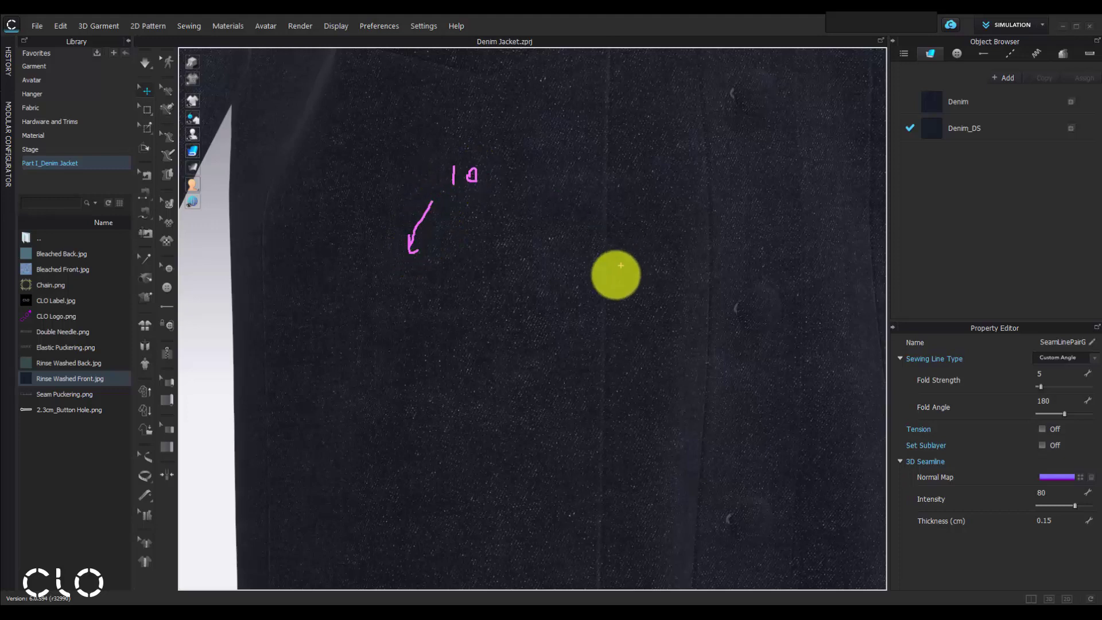
pyautogui.moveTo(624, 299)
pyautogui.mouseDown()
pyautogui.moveTo(629, 331)
pyautogui.moveTo(640, 311)
pyautogui.mouseUp()
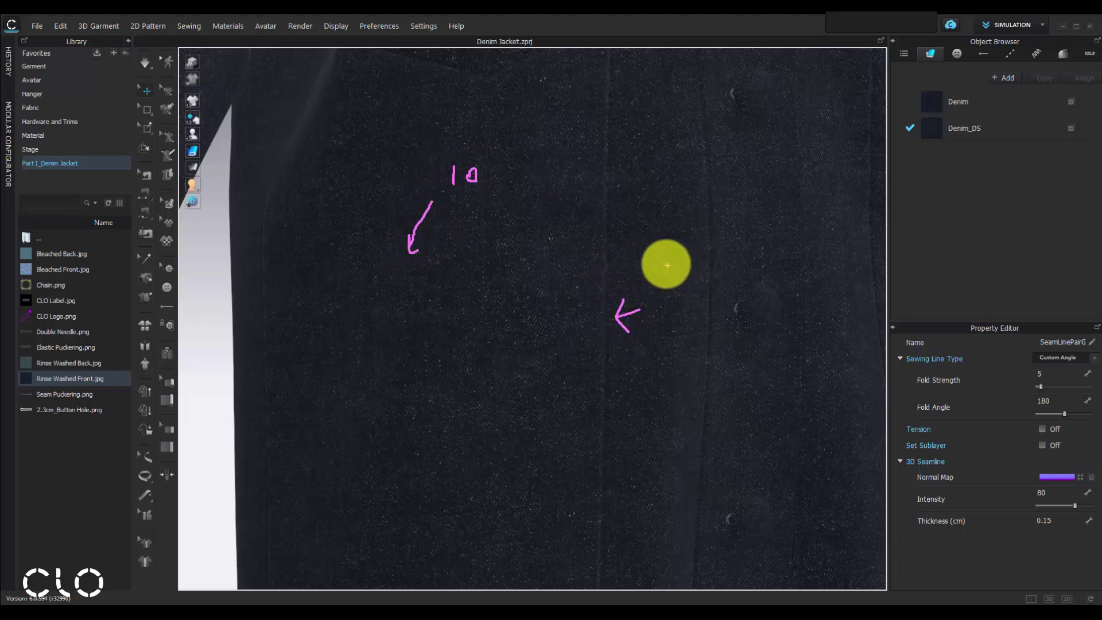
pyautogui.moveTo(664, 263)
pyautogui.mouseDown()
pyautogui.moveTo(654, 285)
pyautogui.moveTo(665, 261)
pyautogui.mouseUp()
pyautogui.moveTo(675, 270); pyautogui.dragTo(676, 274)
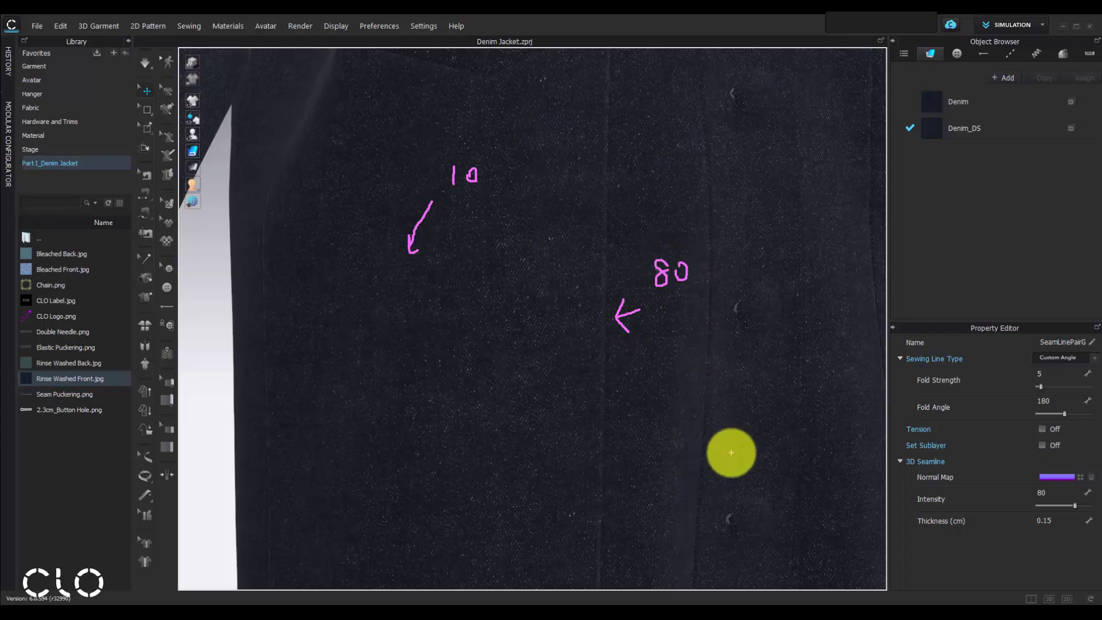
pyautogui.press('Escape')
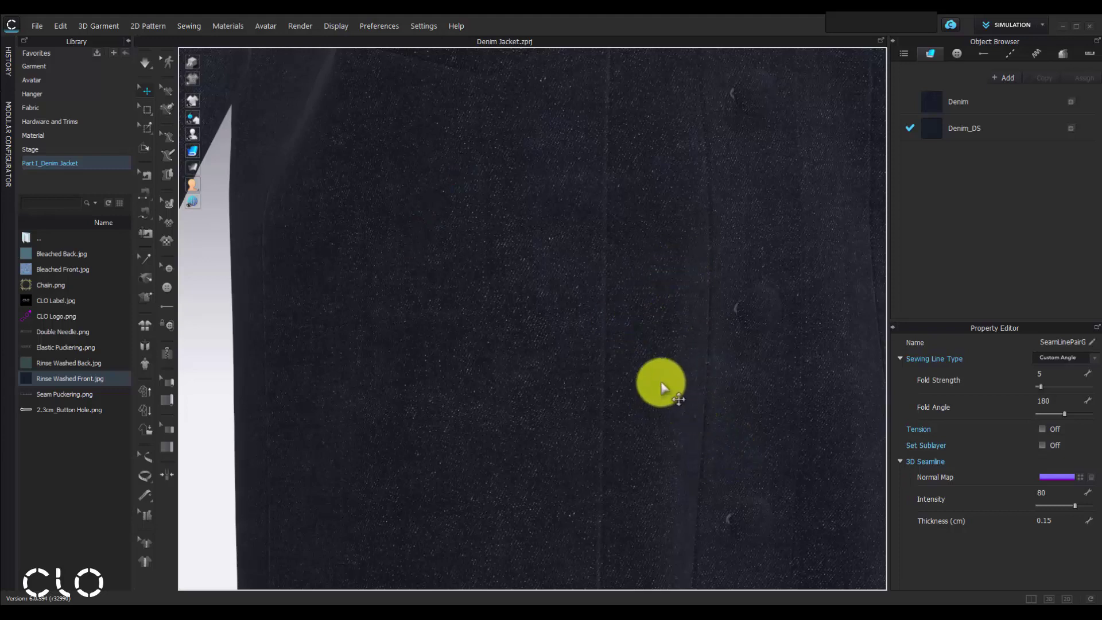
pyautogui.scroll(-6, 538, 375)
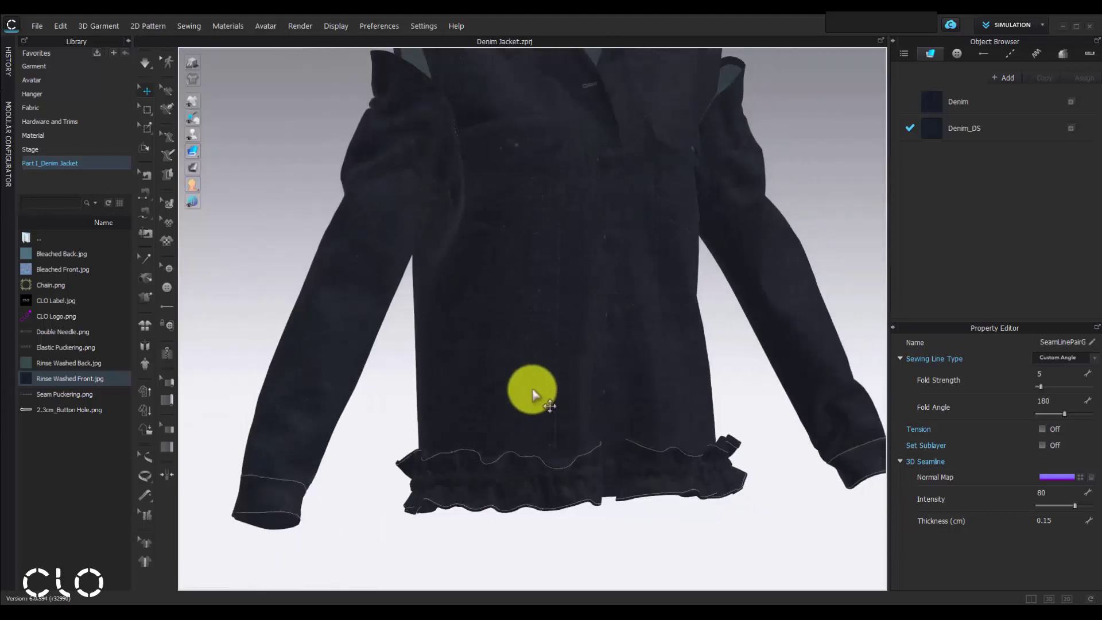
pyautogui.moveTo(616, 367); pyautogui.dragTo(643, 425, button='middle')
pyautogui.moveTo(642, 430); pyautogui.dragTo(571, 460, button='right')
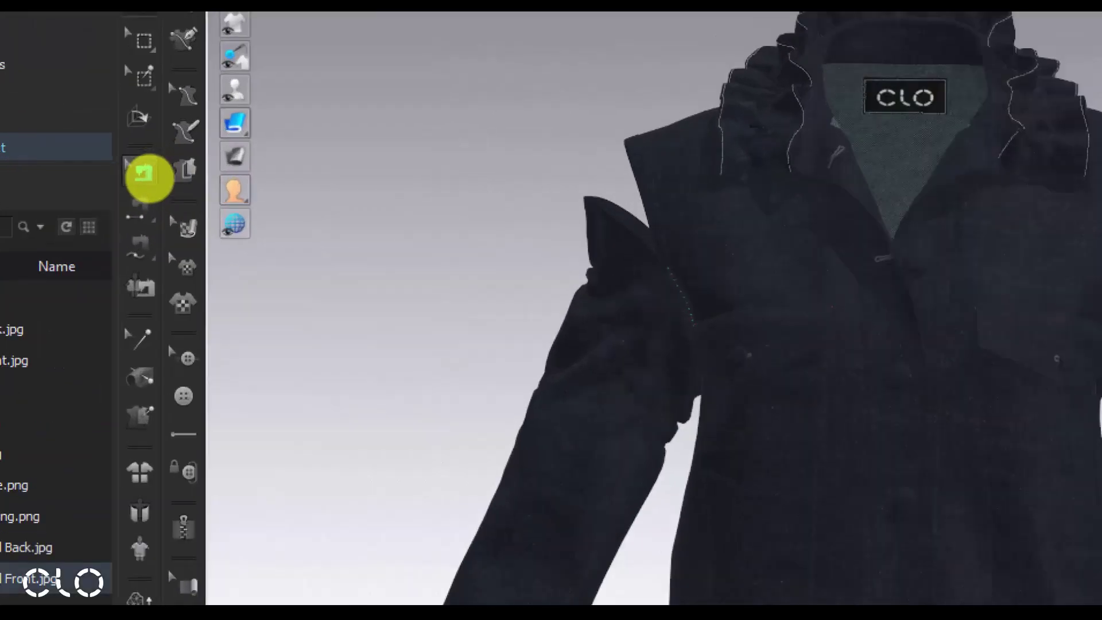
# Select all the jacket's seam lines and set their 3D seamline normal map intensity to 80.
pyautogui.click(152, 179)
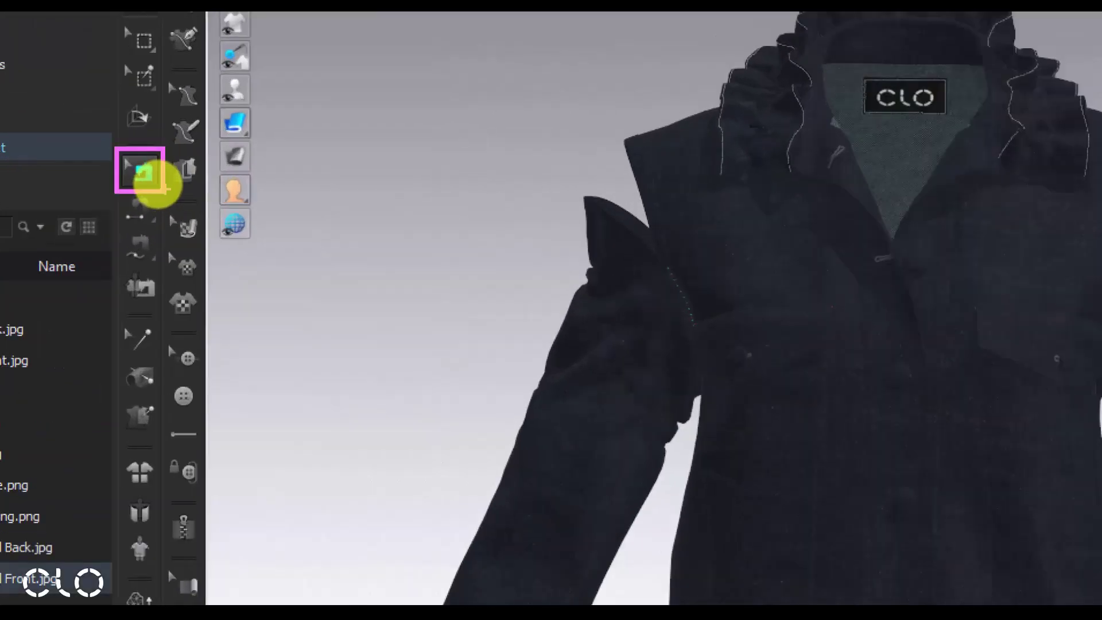
pyautogui.hotkey('ctrl', 'a')
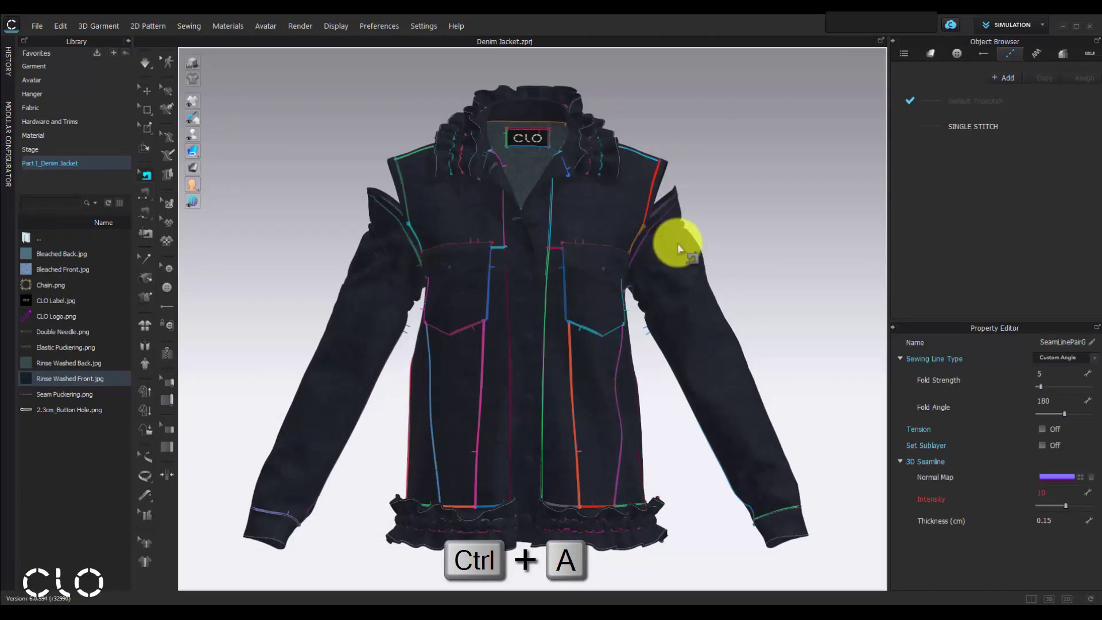
pyautogui.click(1057, 492)
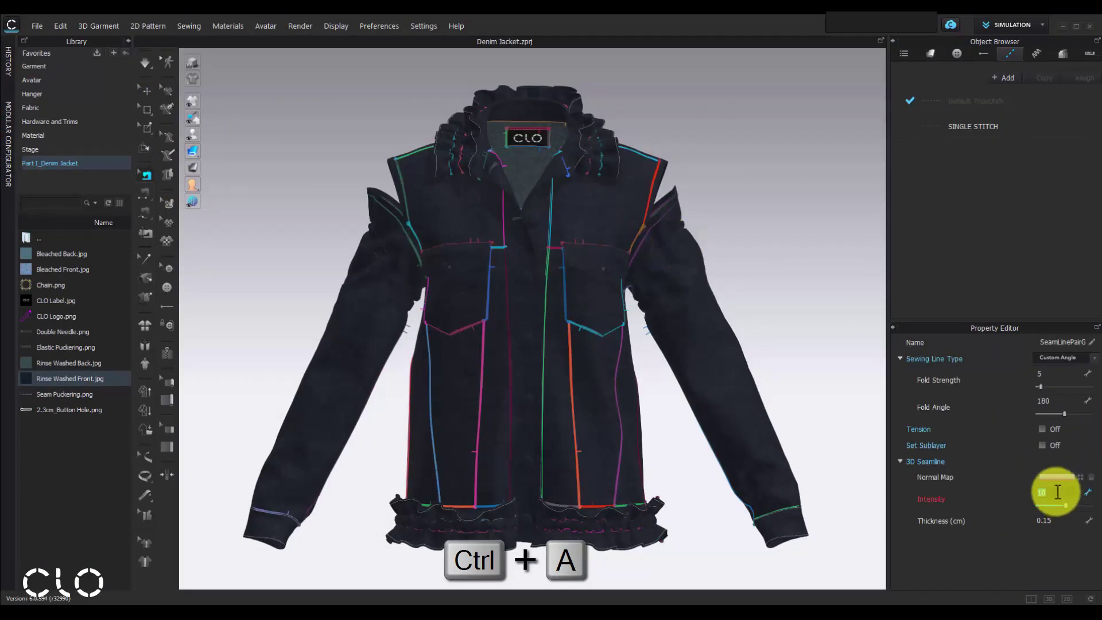
pyautogui.write('80')
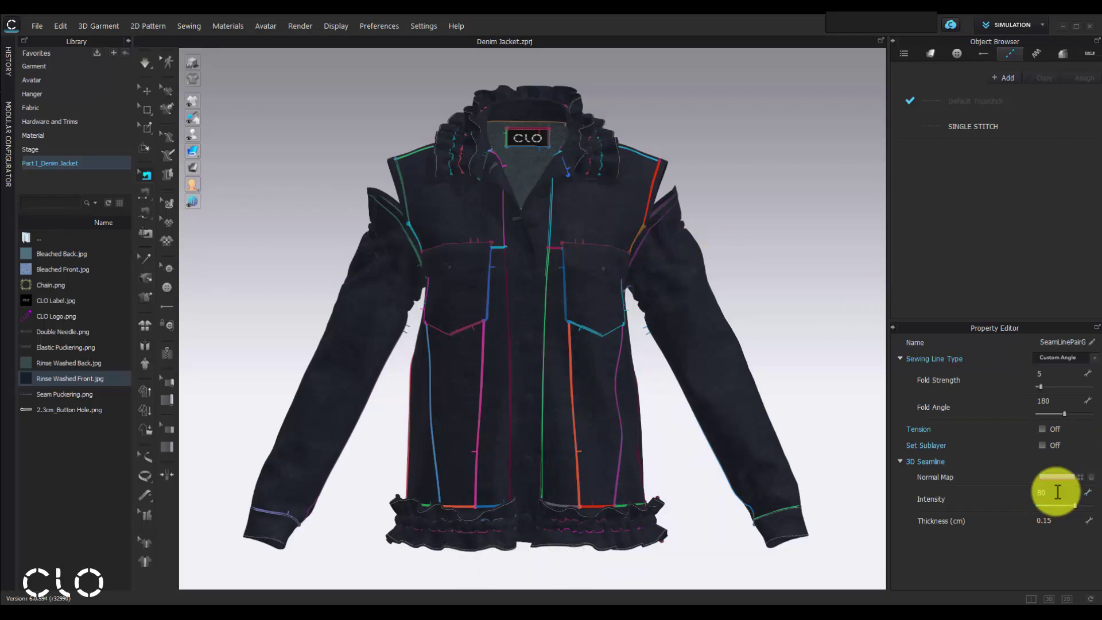
pyautogui.write('q')
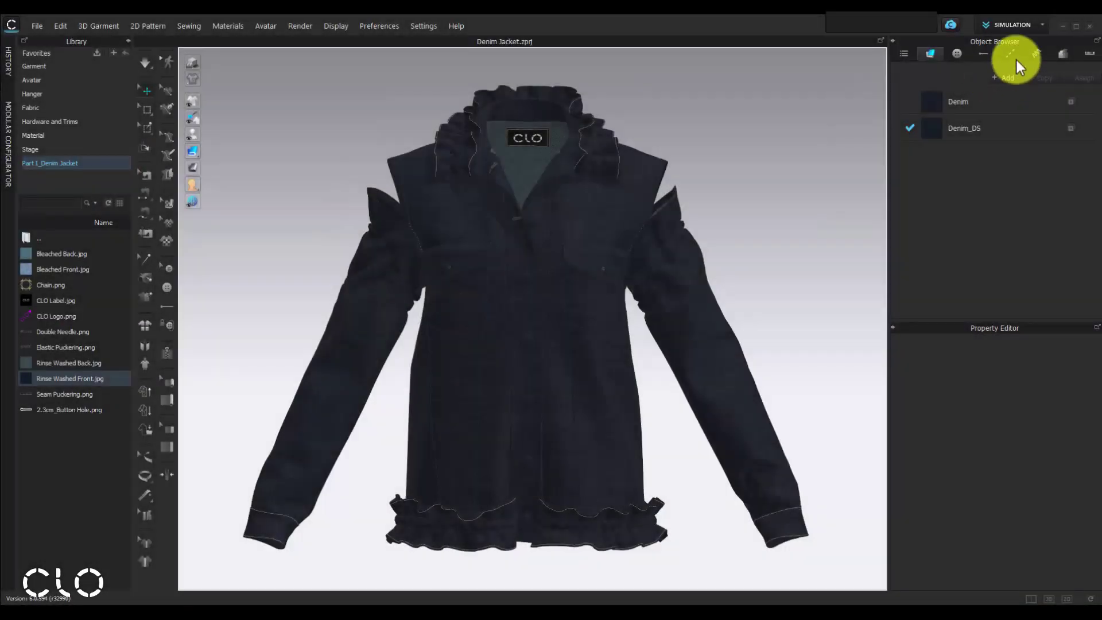
# Show the 2D patterns beside the 3D garment and select the SINGLE STITCH topstitch for editing, checking its stitches on the collar ruffle.
pyautogui.click(1021, 60)
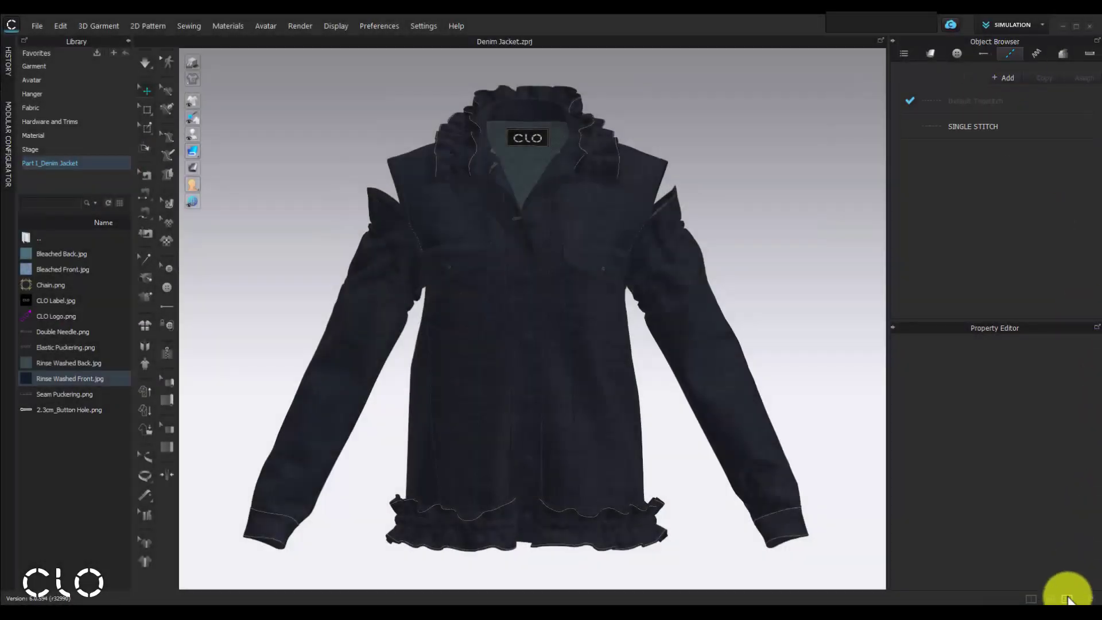
pyautogui.click(1031, 598)
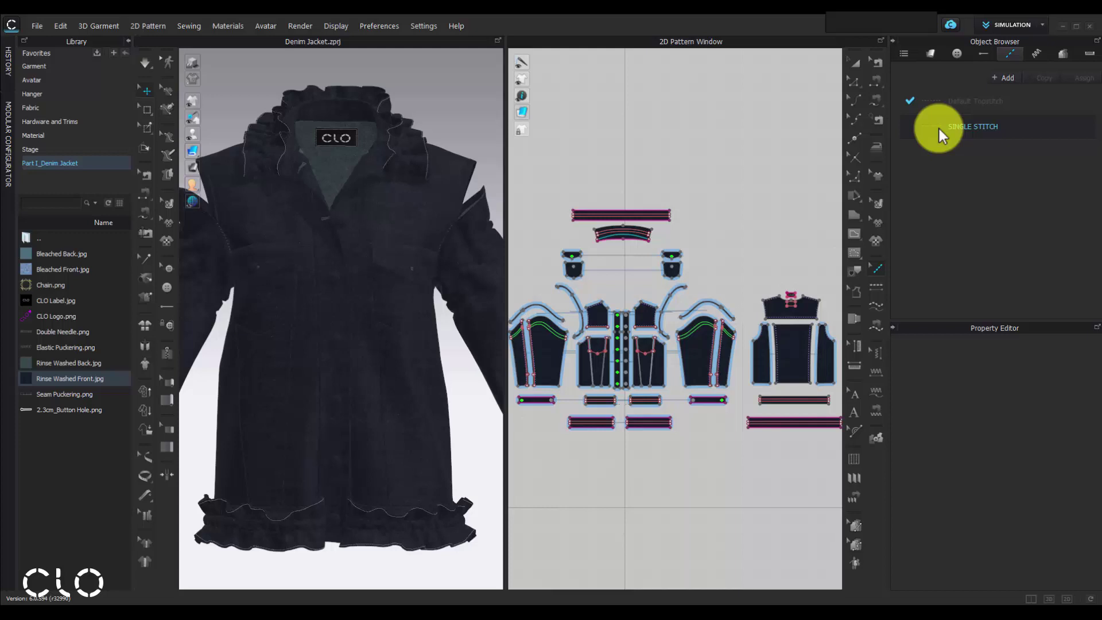
pyautogui.click(938, 129)
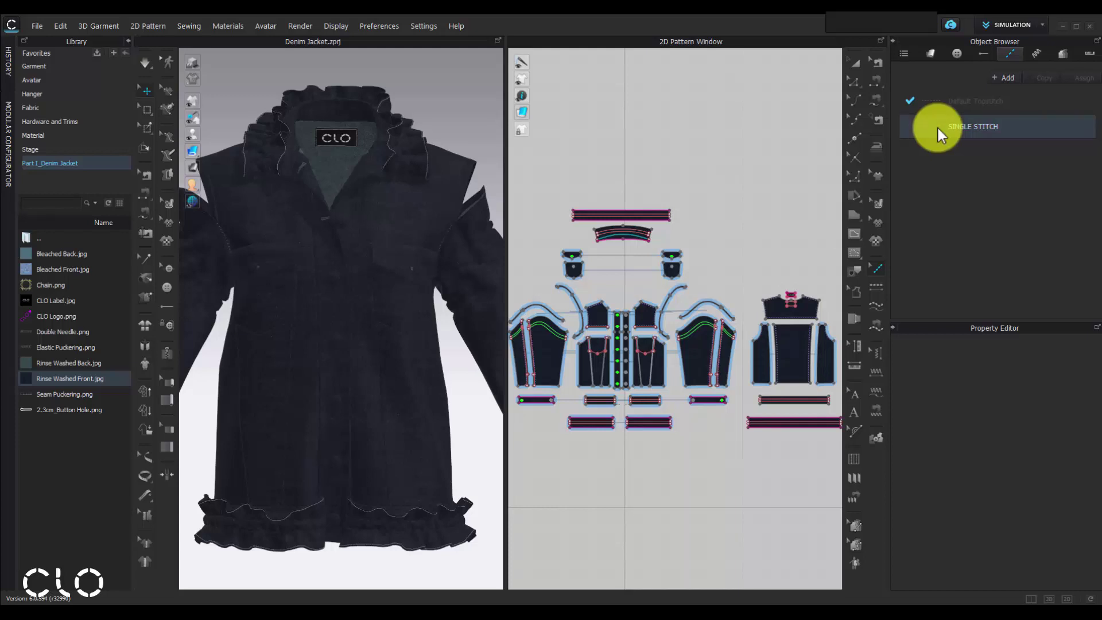
pyautogui.moveTo(336, 212); pyautogui.dragTo(340, 216, button='right')
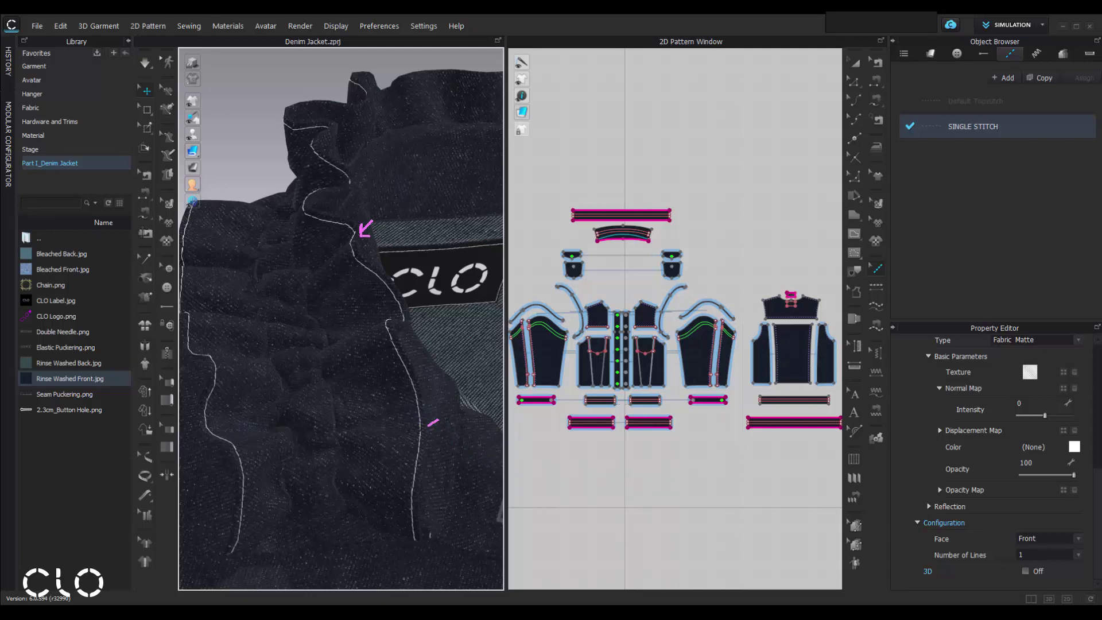
pyautogui.click(1047, 428)
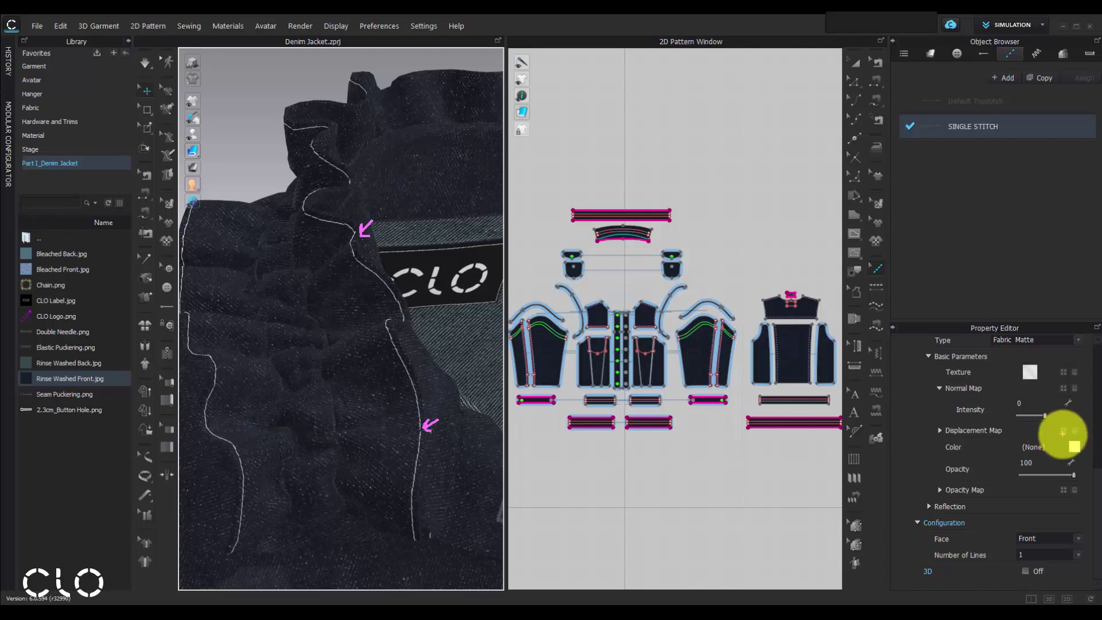
# Change the SINGLE STITCH topstitch type to Texture and set its thread thickness to 120 Tex.
pyautogui.moveTo(1096, 491); pyautogui.dragTo(1096, 357)
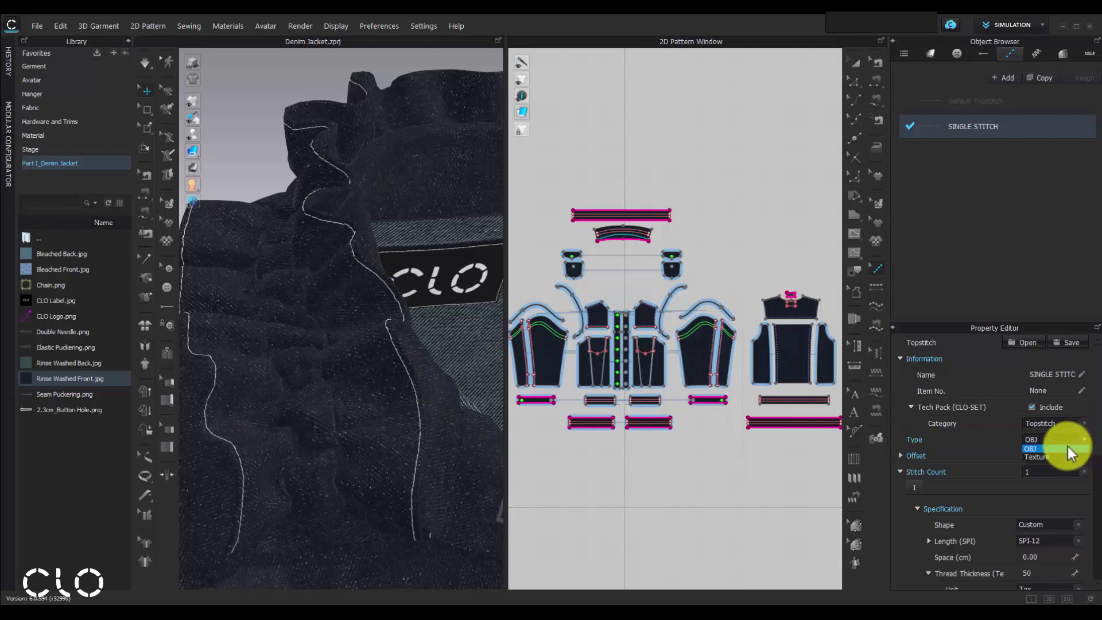
pyautogui.click(1049, 456)
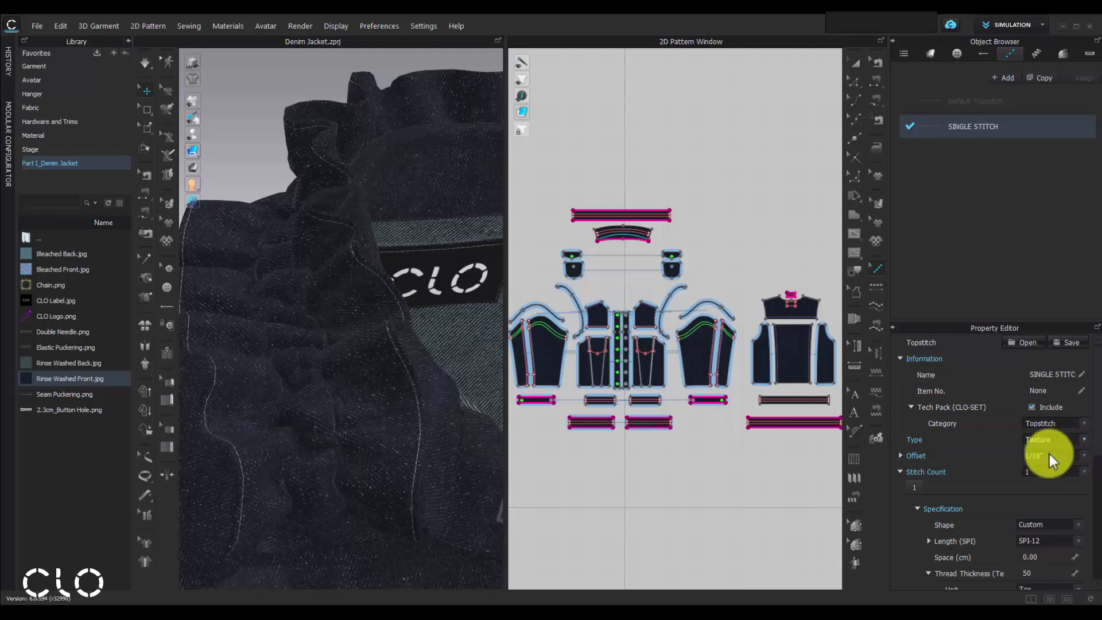
pyautogui.scroll(-3, 1098, 471)
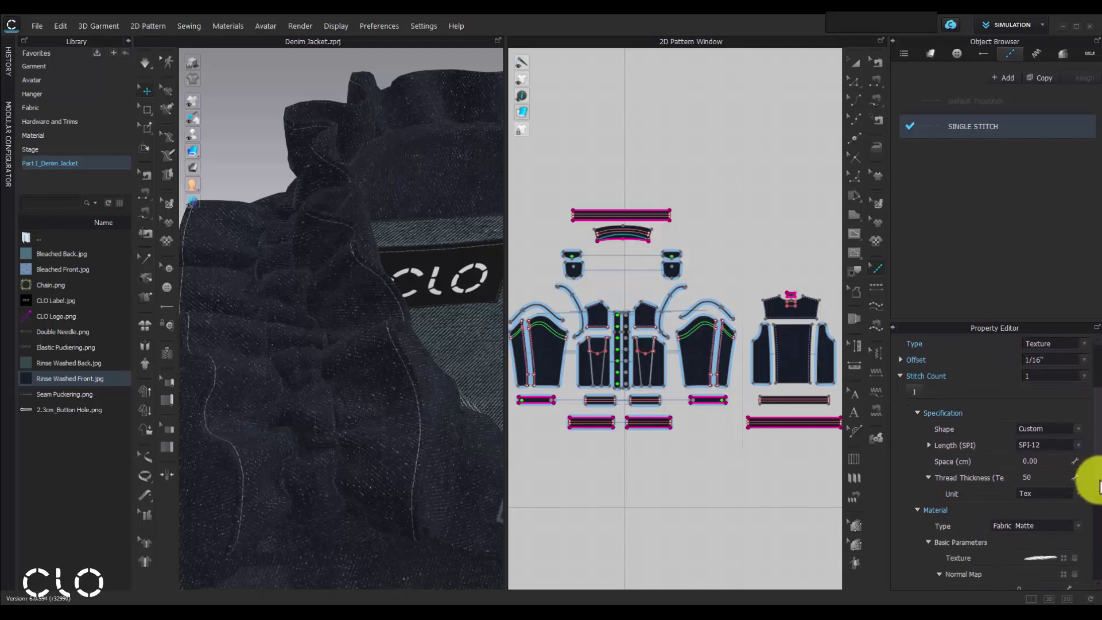
pyautogui.scroll(-1, 1098, 485)
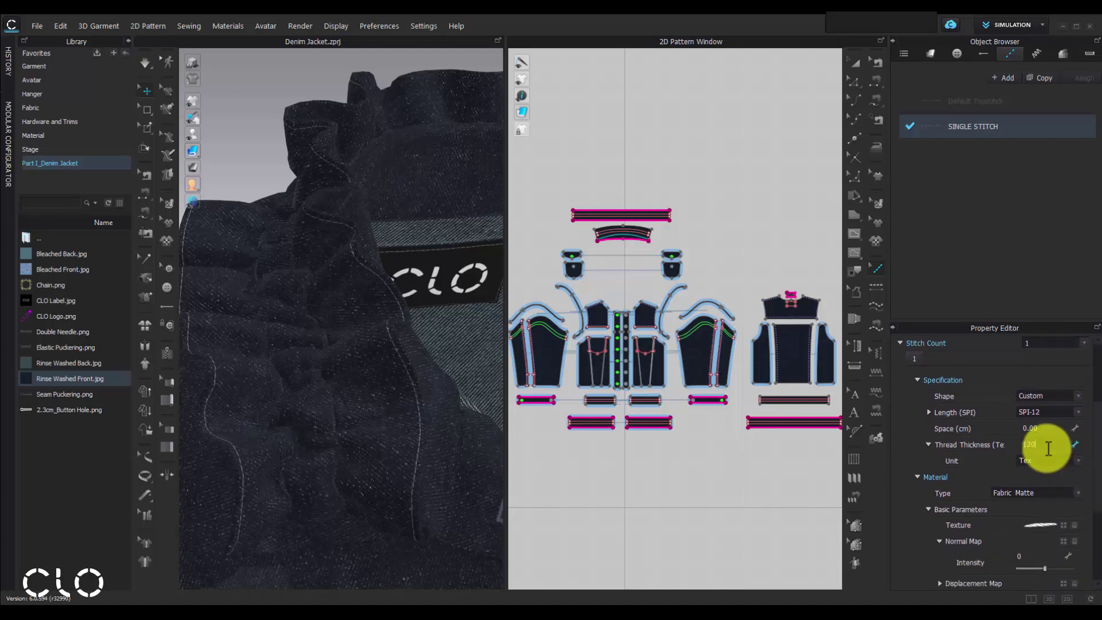
pyautogui.press('Return')
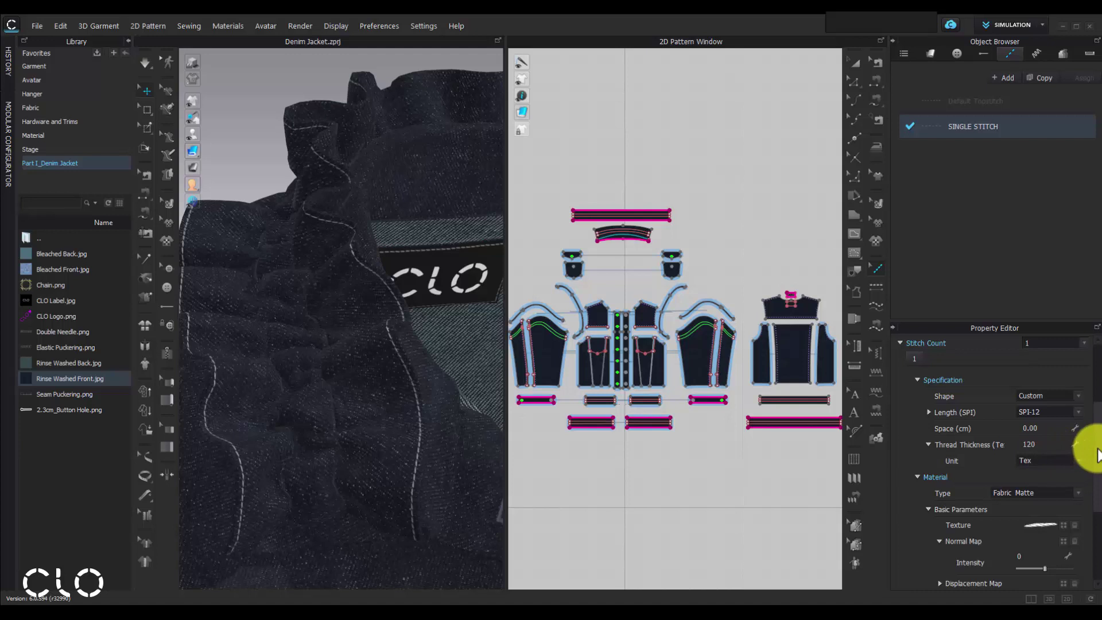
# Change the SINGLE STITCH topstitch colour to the muted blue-grey 6B6E79.
pyautogui.scroll(-4, 1096, 453)
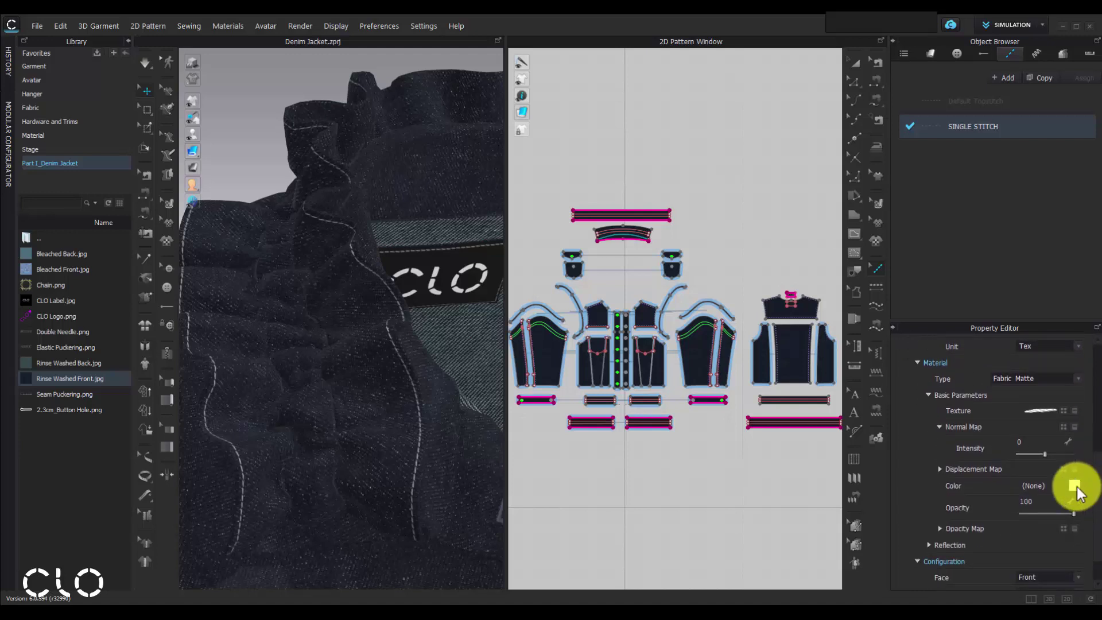
pyautogui.click(1075, 486)
pyautogui.moveTo(624, 111); pyautogui.dragTo(760, 92)
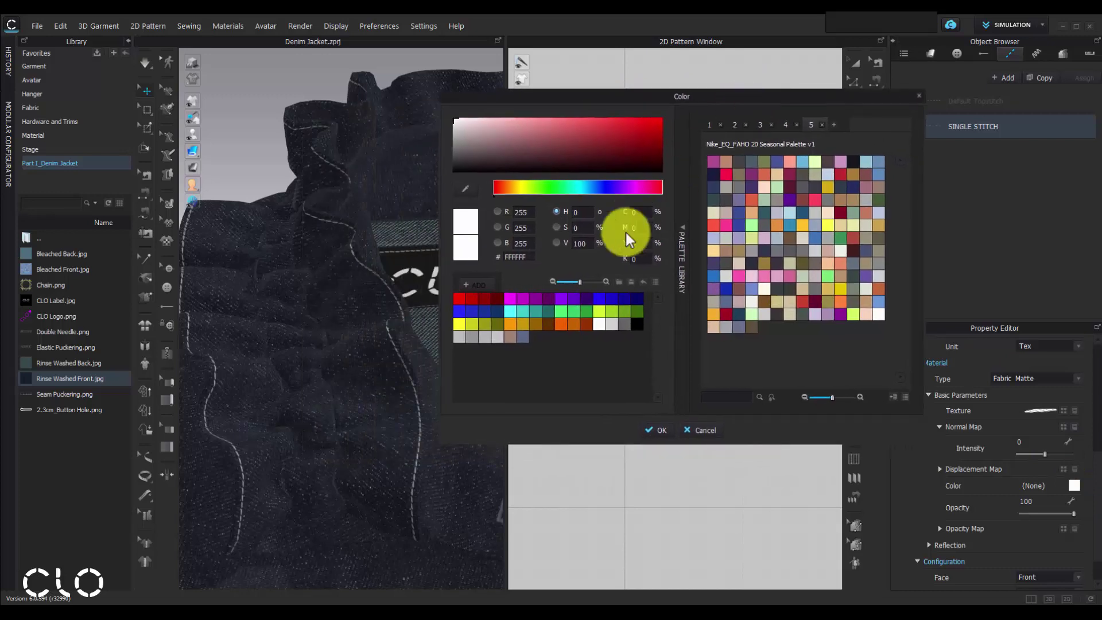
pyautogui.click(527, 337)
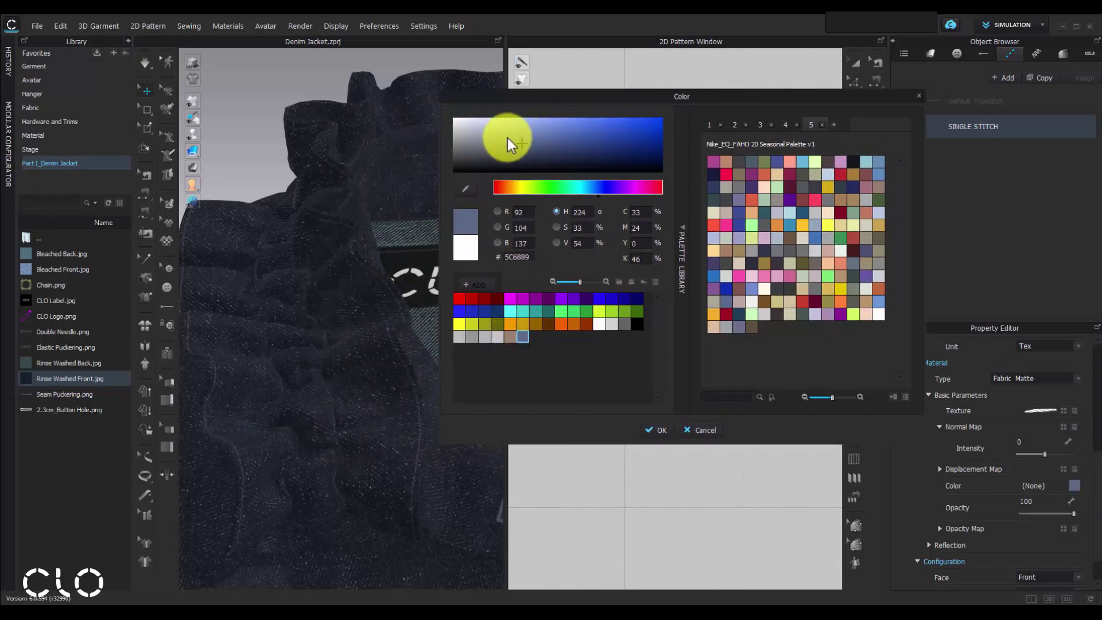
pyautogui.moveTo(488, 140); pyautogui.dragTo(478, 147)
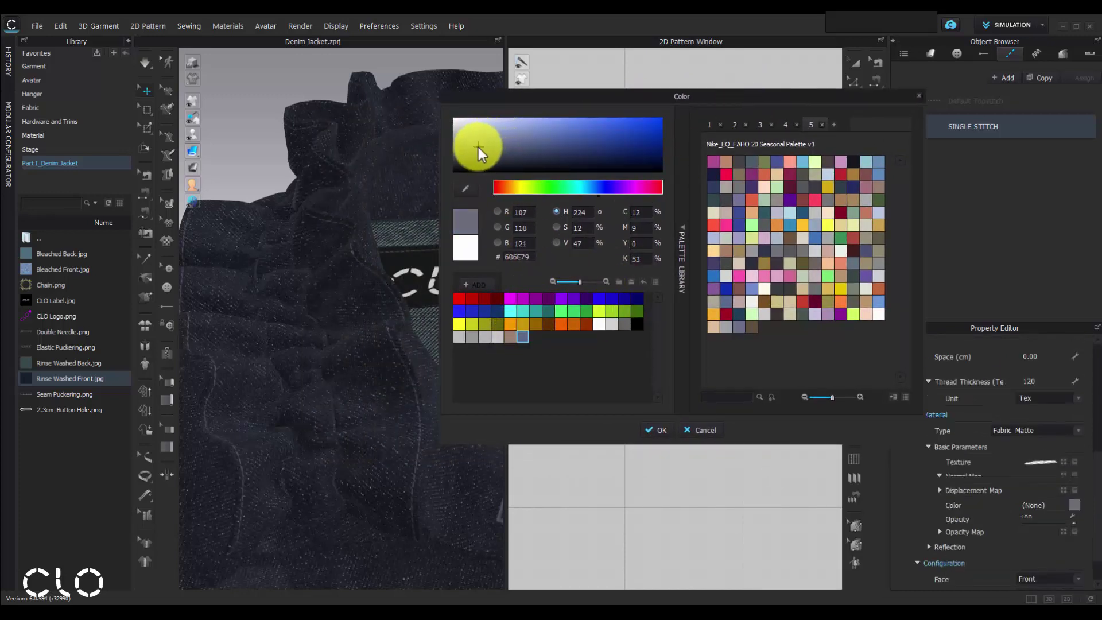
pyautogui.click(657, 430)
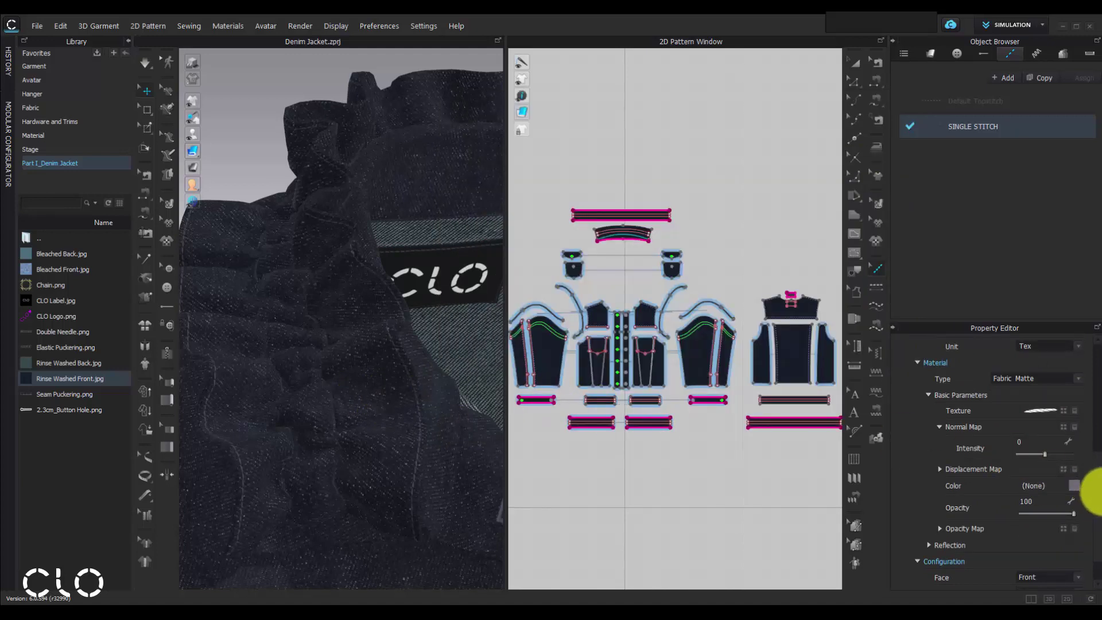
# Check the inner side of the collar ruffle and set the SINGLE STITCH topstitch face to Both.
pyautogui.scroll(-2, 1093, 495)
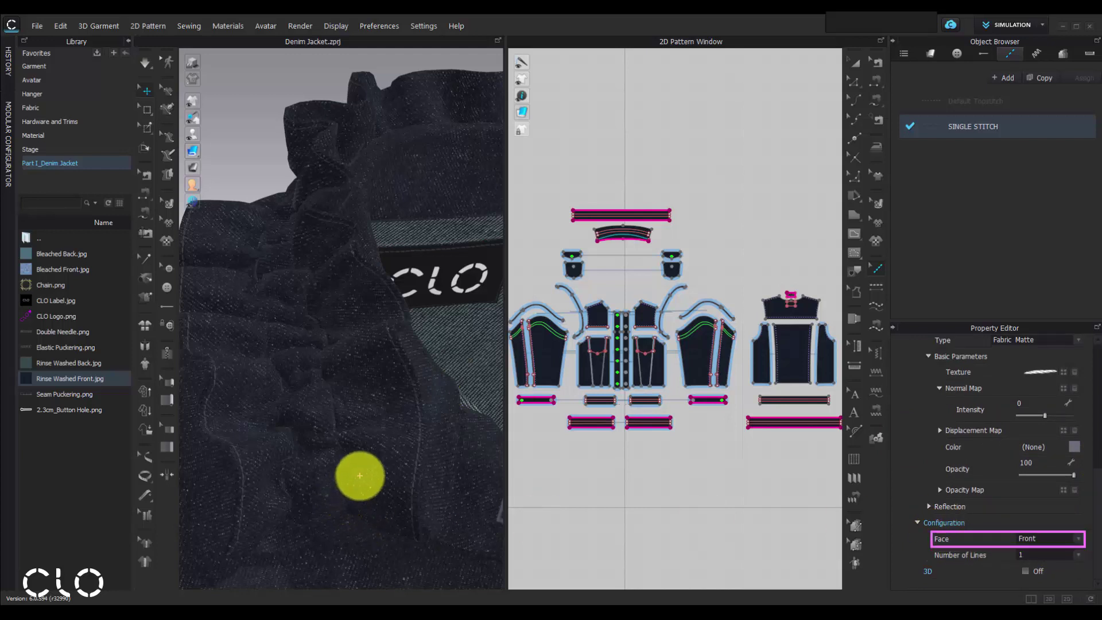
pyautogui.moveTo(364, 460); pyautogui.dragTo(394, 361, button='right')
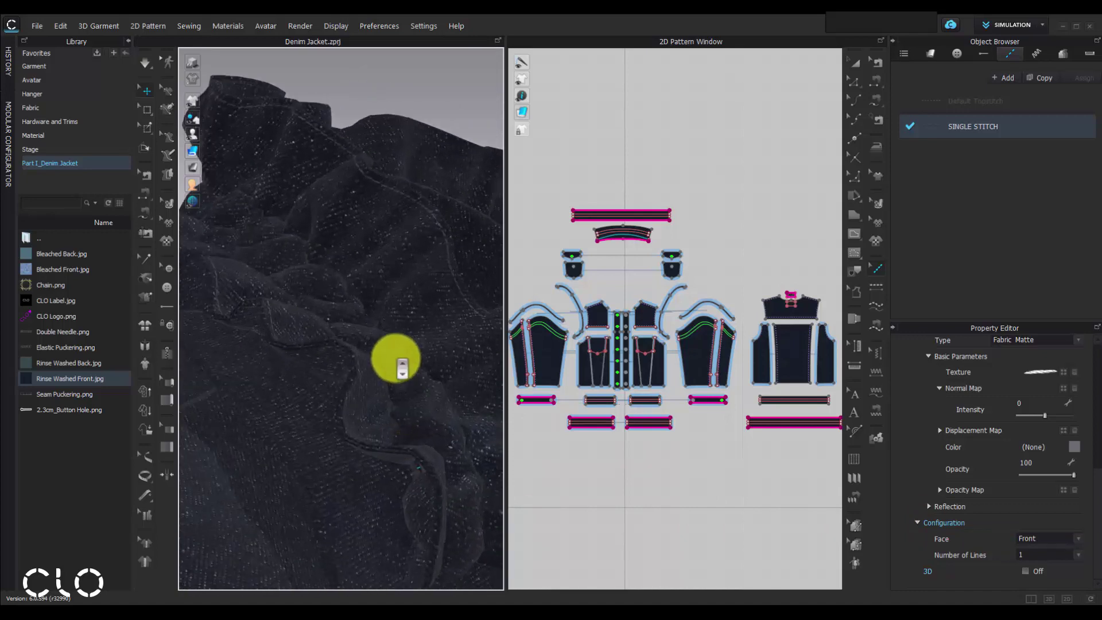
pyautogui.click(1056, 539)
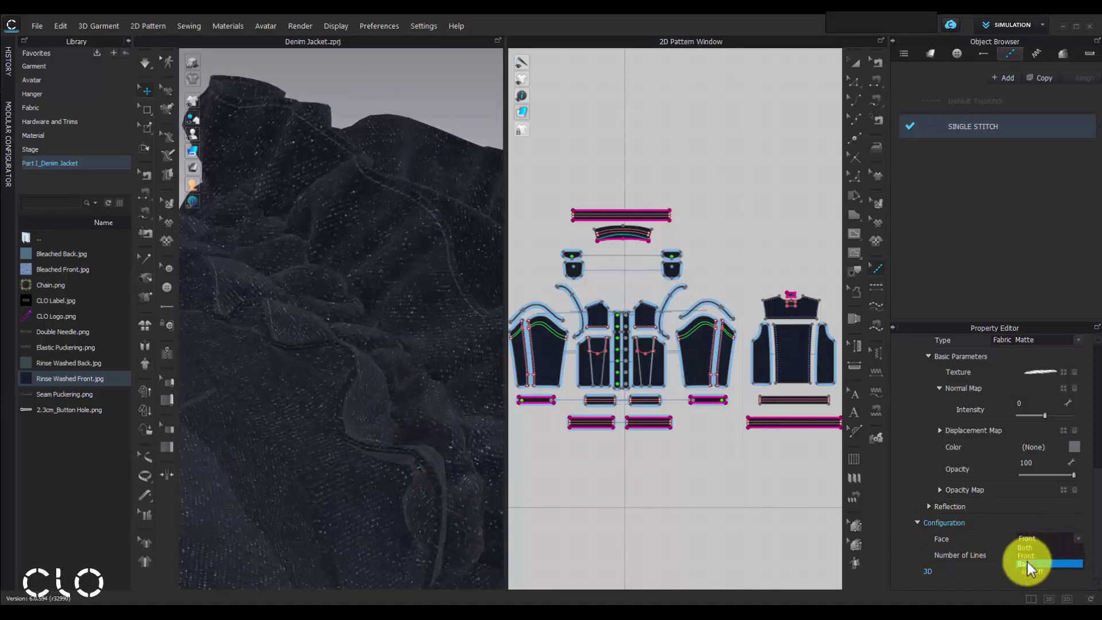
pyautogui.click(1034, 553)
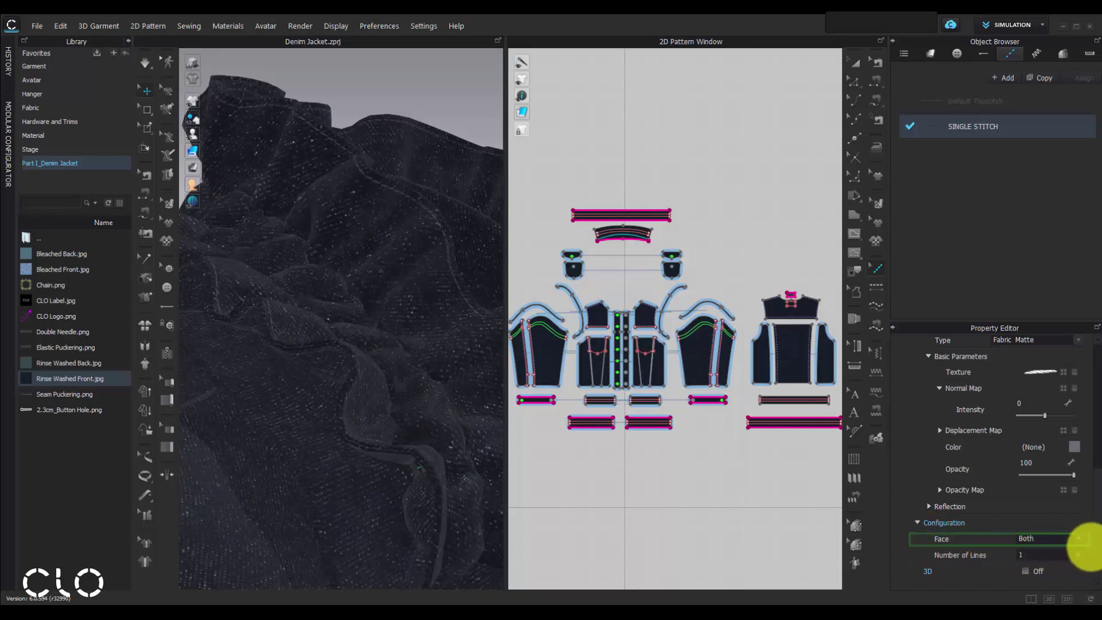
pyautogui.click(1081, 540)
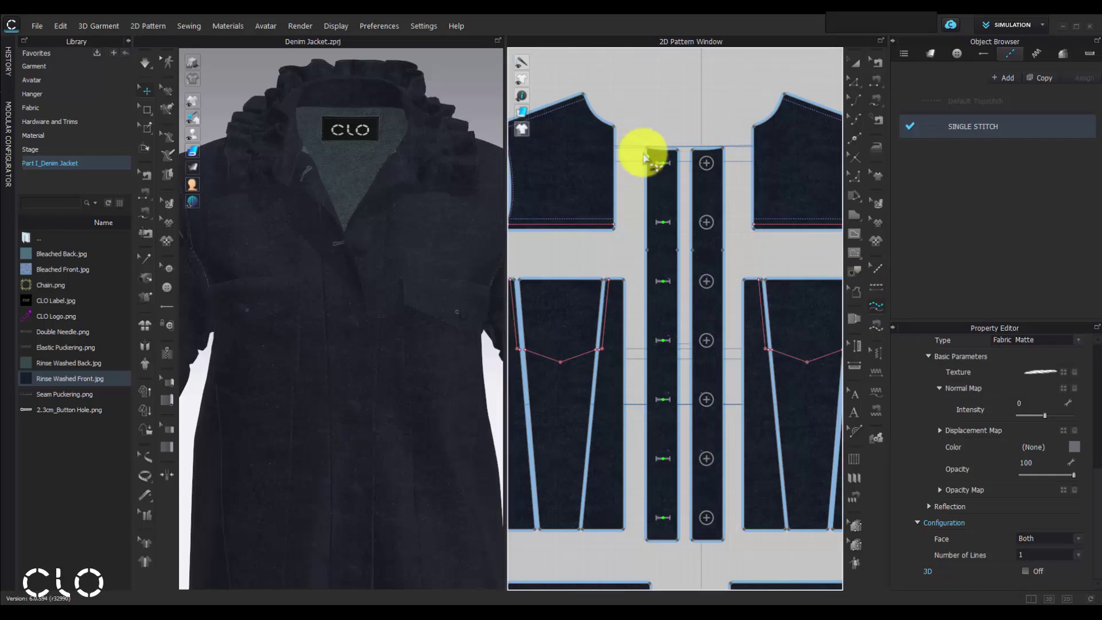
# Add SINGLE STITCH topstitches along the full length of the long edges of both front button plackets with Free Topstitch.
pyautogui.click(876, 307)
pyautogui.click(647, 149)
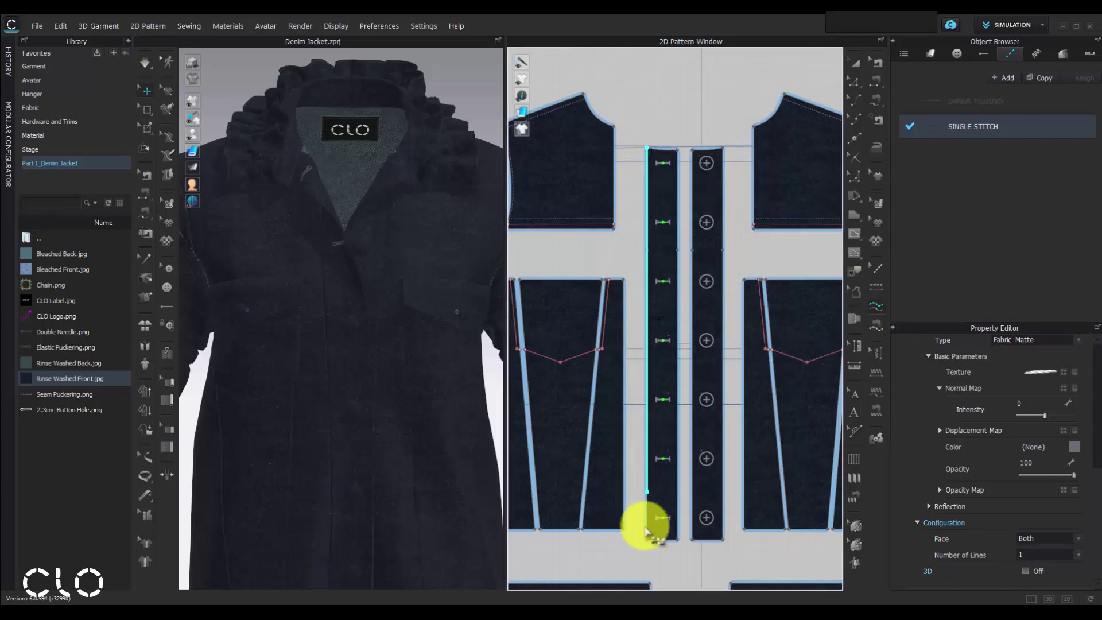
pyautogui.click(647, 540)
pyautogui.click(722, 149)
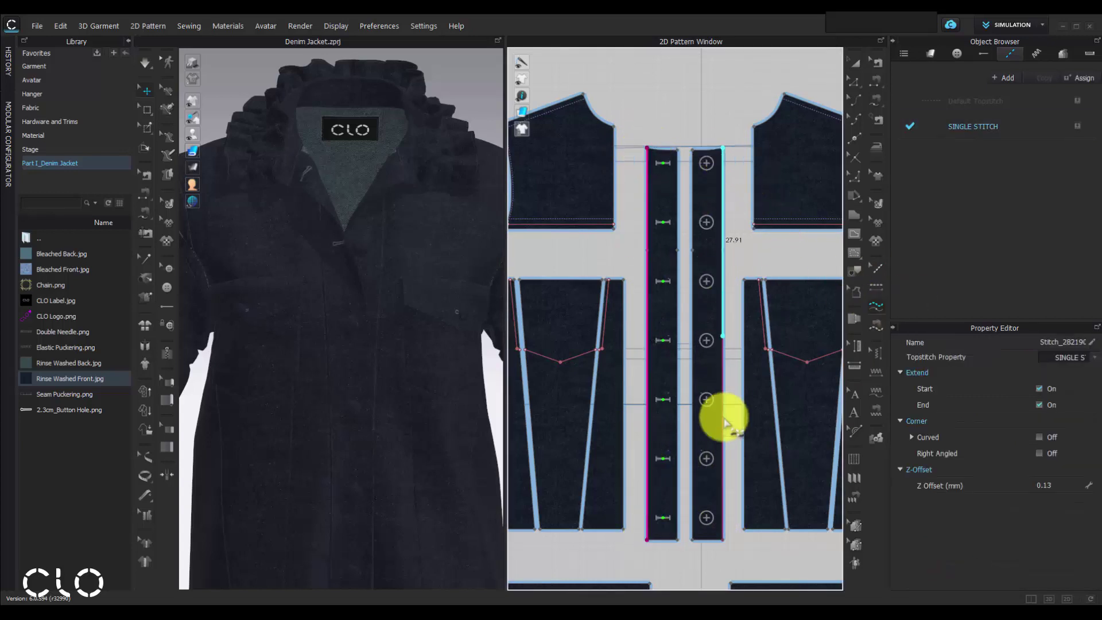
pyautogui.click(723, 538)
pyautogui.click(678, 149)
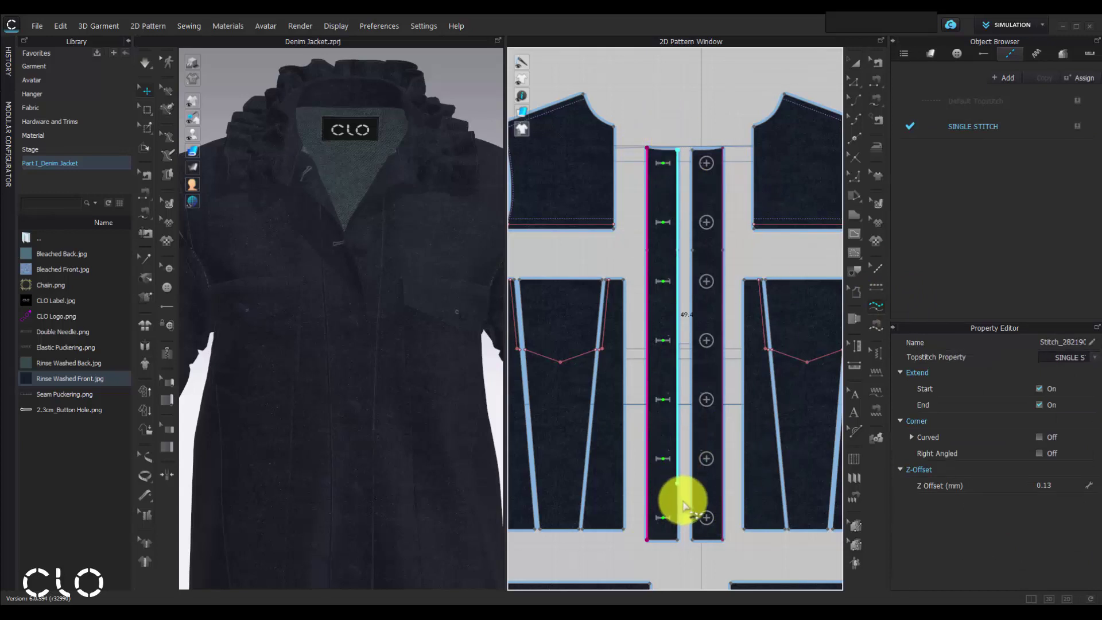
pyautogui.click(679, 540)
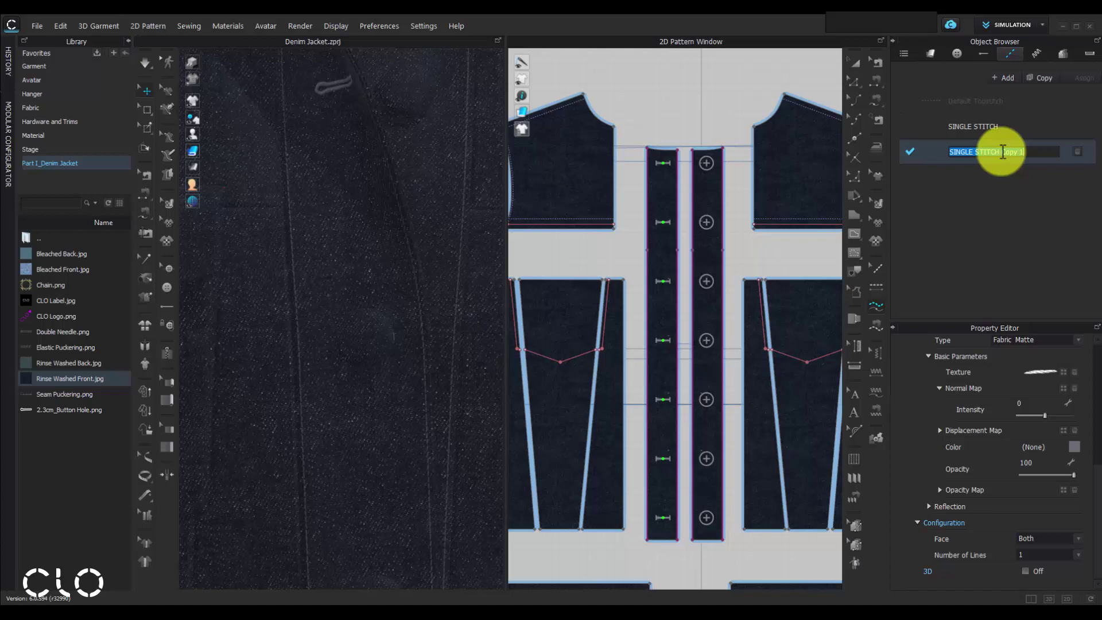
# Duplicate the SINGLE STITCH topstitch style and name the copy DOUBLE STITCH.
pyautogui.click(1033, 150)
pyautogui.press('BackSpace')
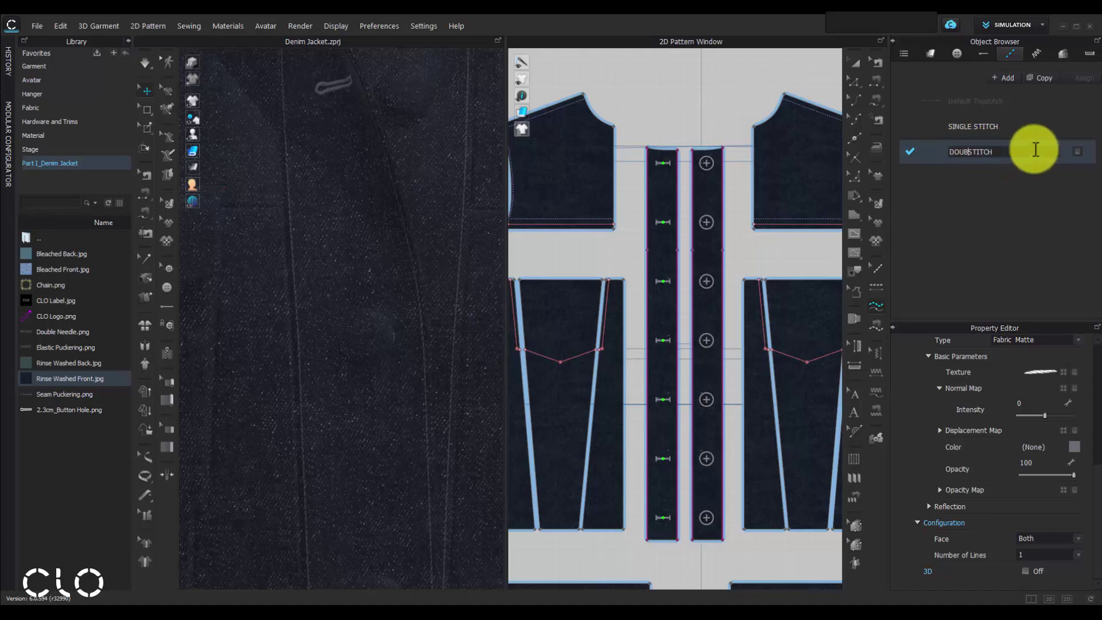
pyautogui.click(1031, 215)
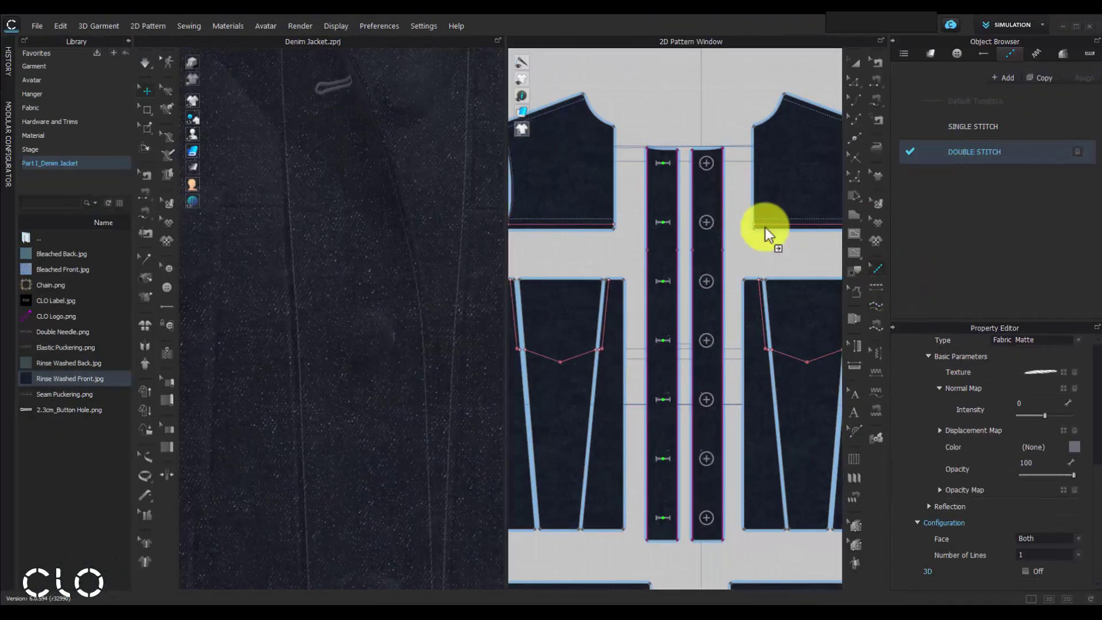
# Assign the DOUBLE STITCH style to the topstitches on the long edges of both front plackets.
pyautogui.click(647, 283)
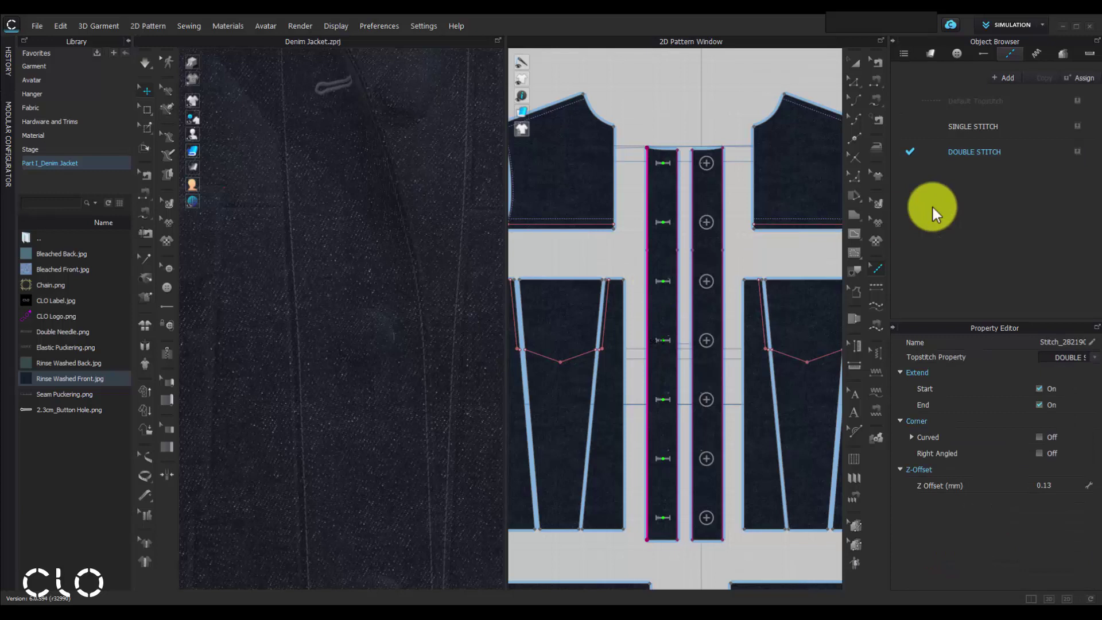
pyautogui.click(676, 293)
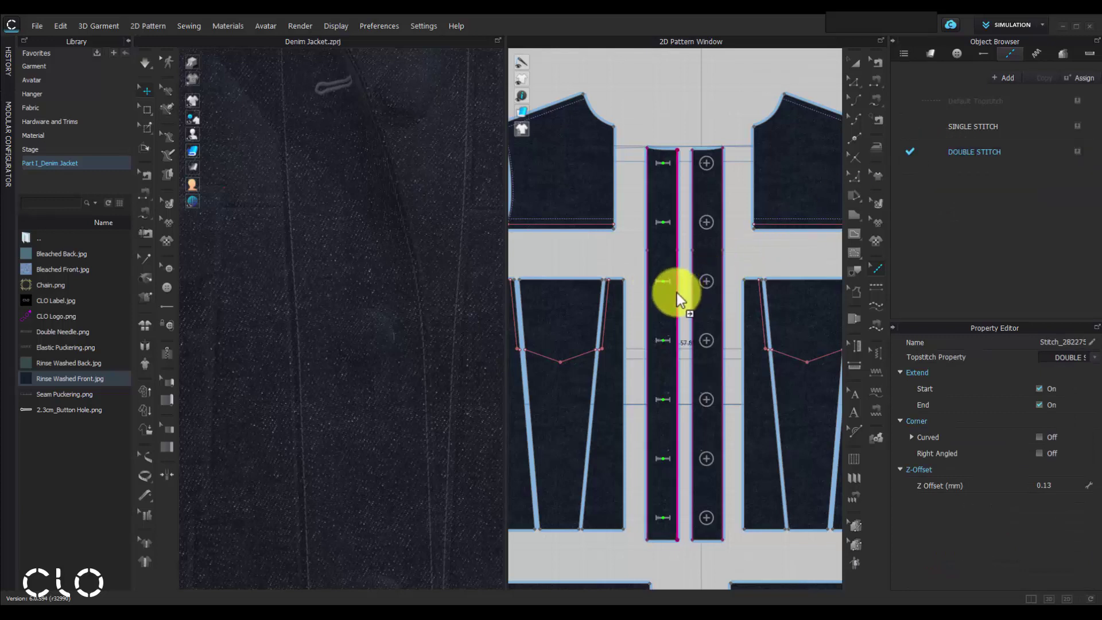
pyautogui.click(926, 153)
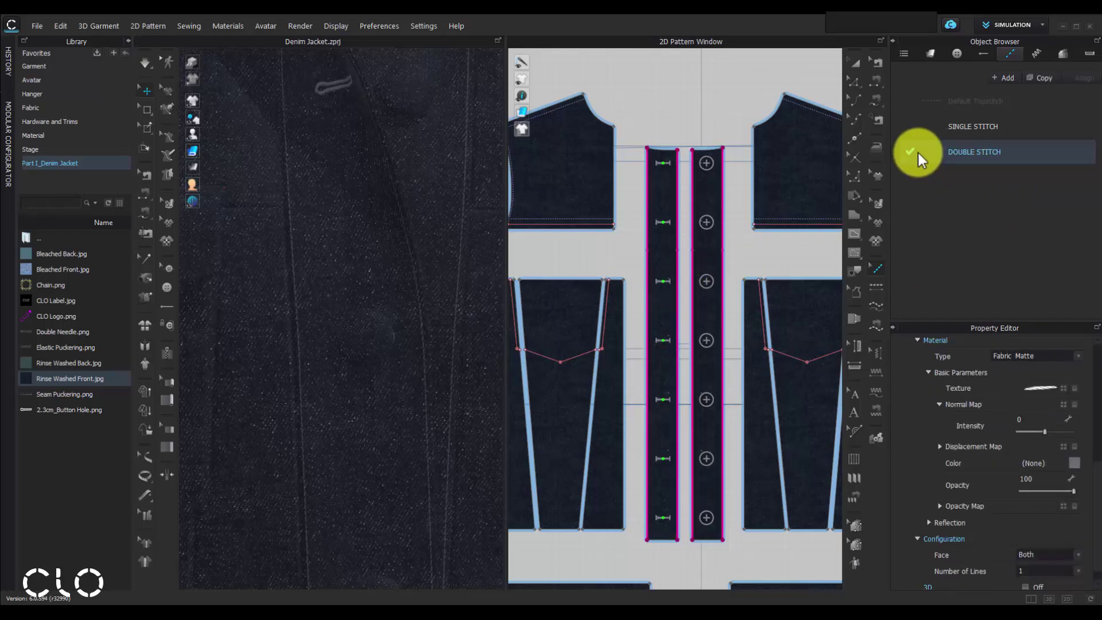
# Set the DOUBLE STITCH stitch count to 2 and check the stitch rows on the placket.
pyautogui.scroll(4, 1097, 479)
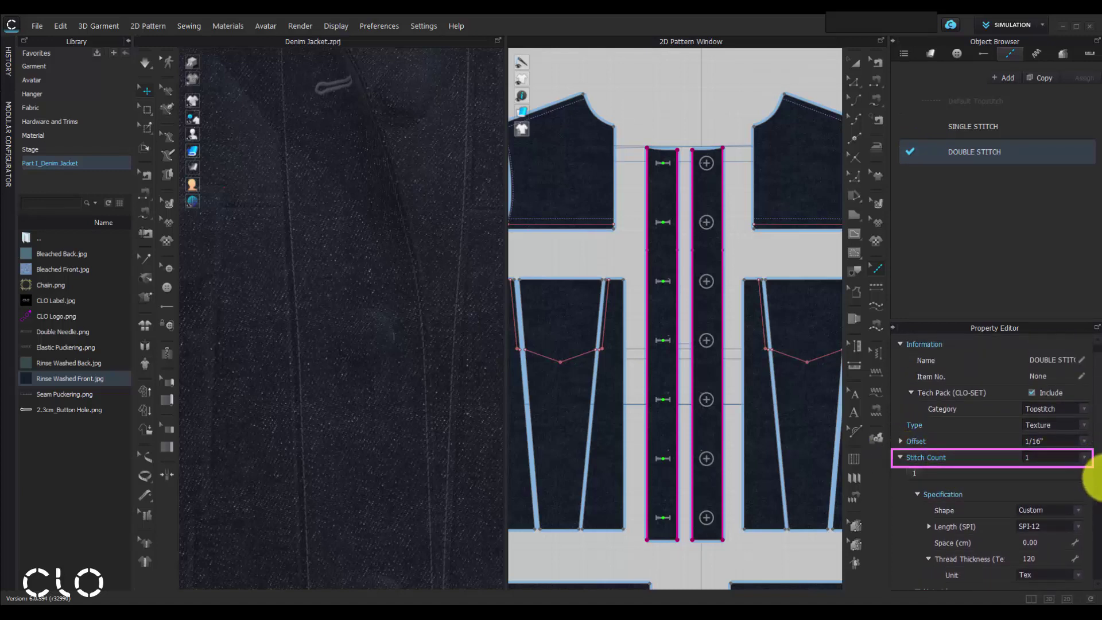
pyautogui.click(1081, 458)
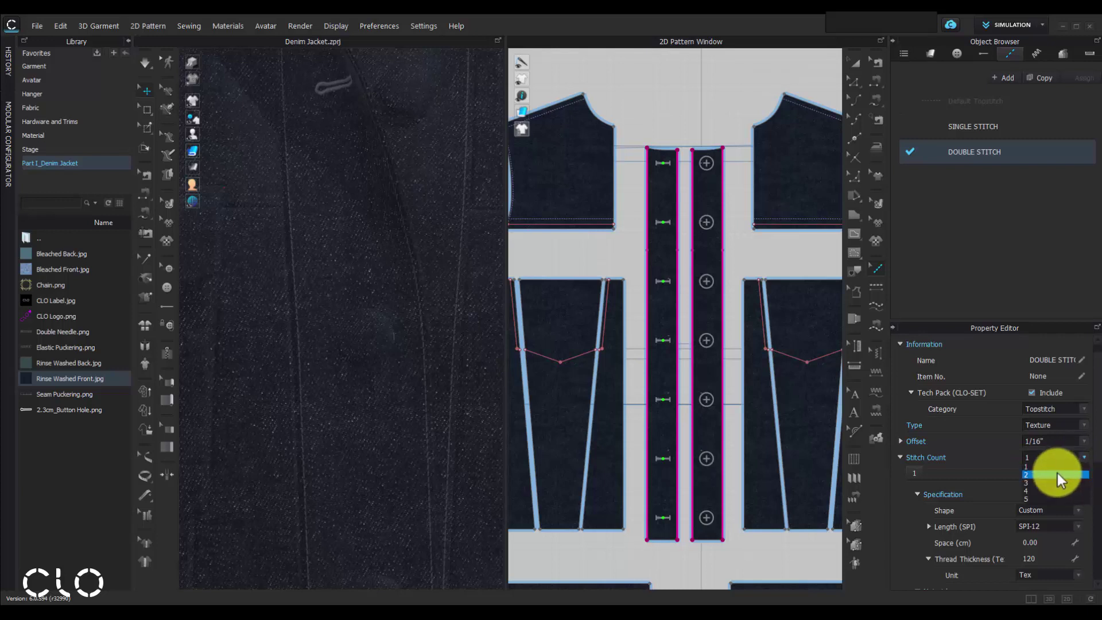
pyautogui.click(1058, 474)
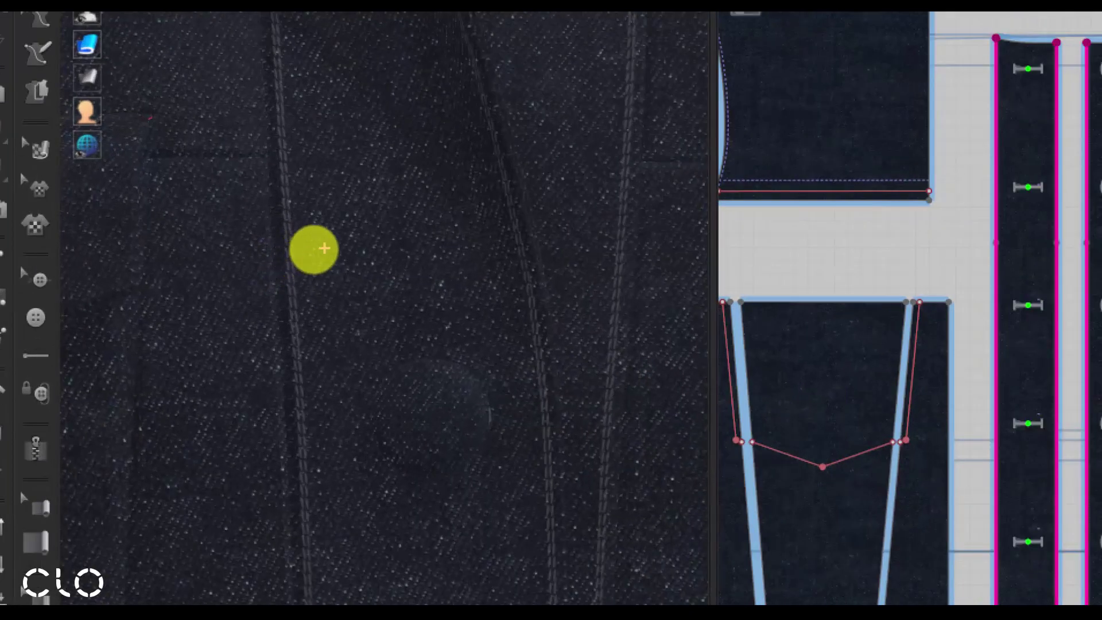
pyautogui.moveTo(314, 248)
pyautogui.mouseDown()
pyautogui.moveTo(305, 267)
pyautogui.moveTo(326, 275)
pyautogui.moveTo(401, 268)
pyautogui.mouseUp()
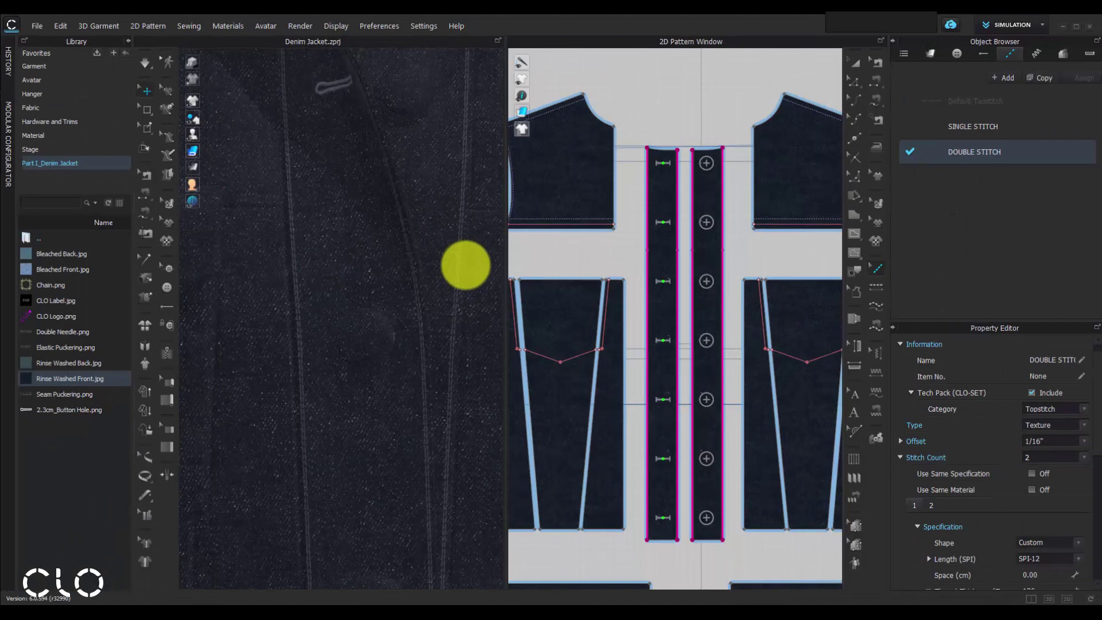
# Make both stitch lines of DOUBLE STITCH use the same material.
pyautogui.scroll(-3, 1083, 424)
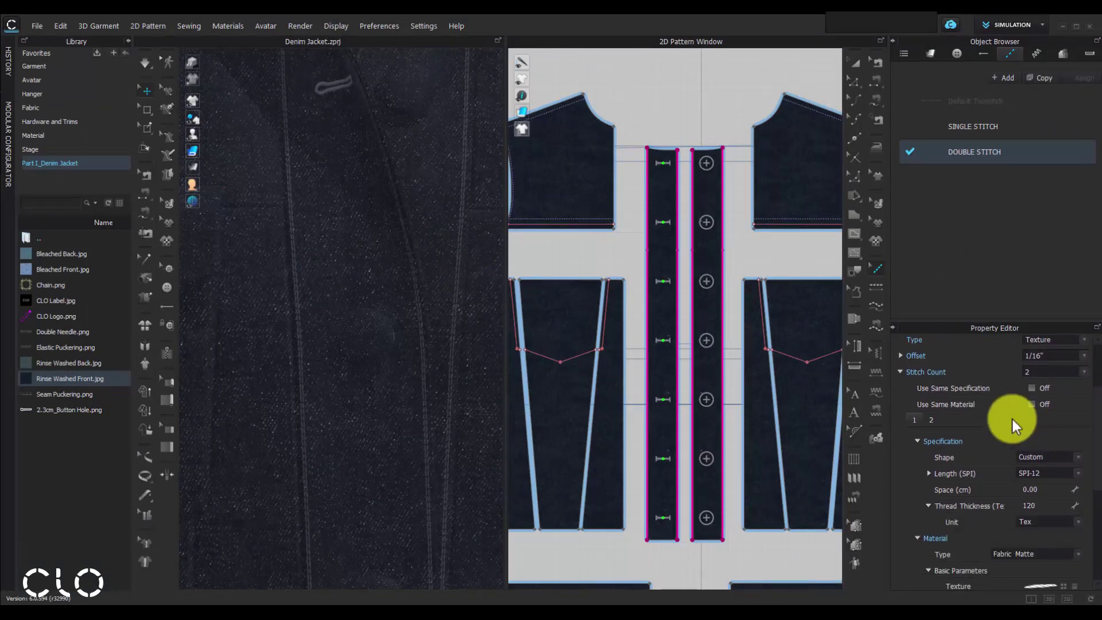
pyautogui.moveTo(913, 396); pyautogui.dragTo(1058, 414)
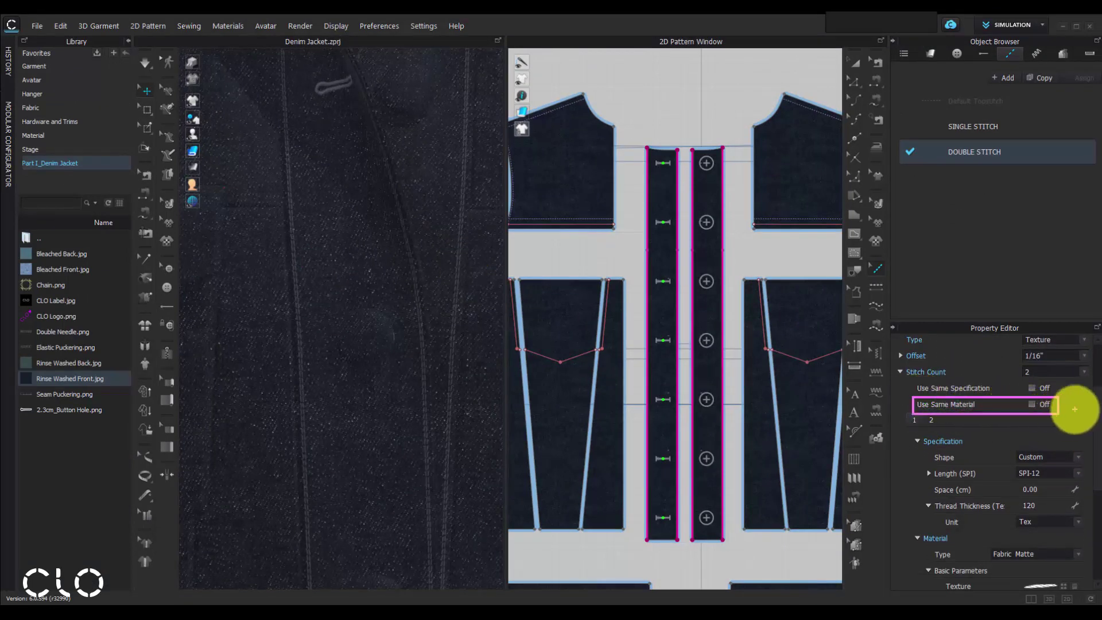
pyautogui.click(1032, 405)
# Set the second DOUBLE STITCH line's distance from stitch 1 to 1/4".
pyautogui.scroll(-2, 1037, 442)
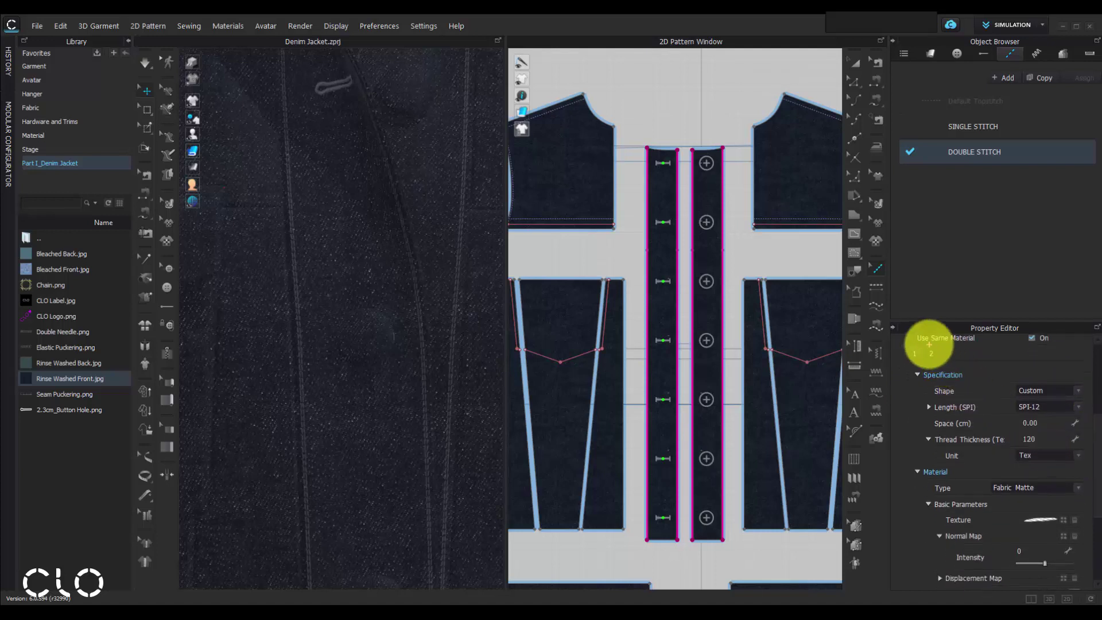
pyautogui.moveTo(924, 345); pyautogui.dragTo(949, 361)
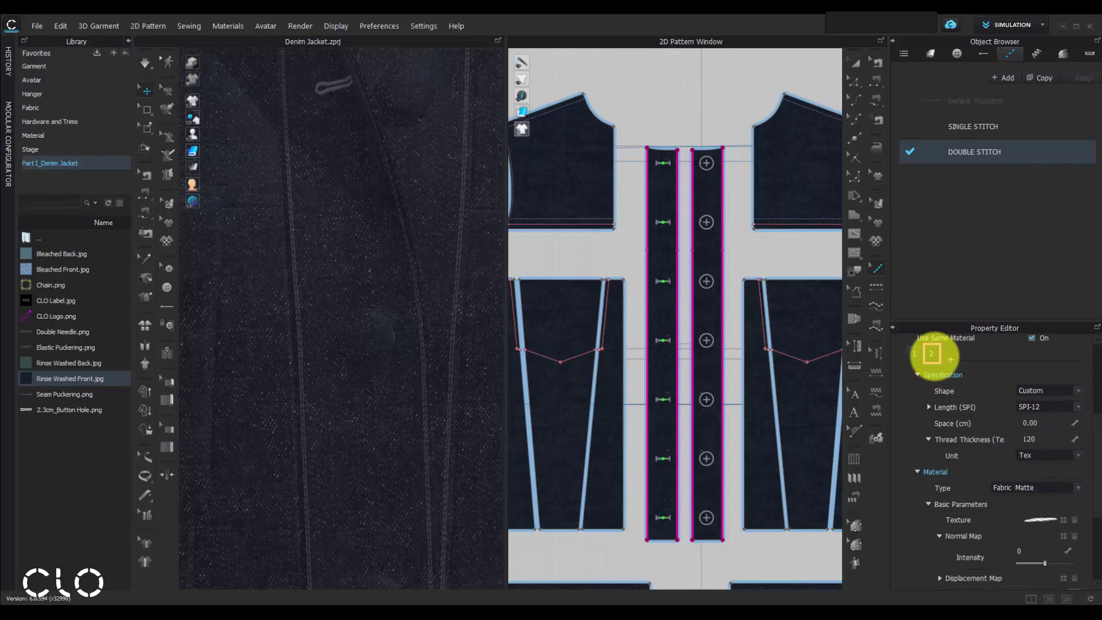
pyautogui.click(931, 353)
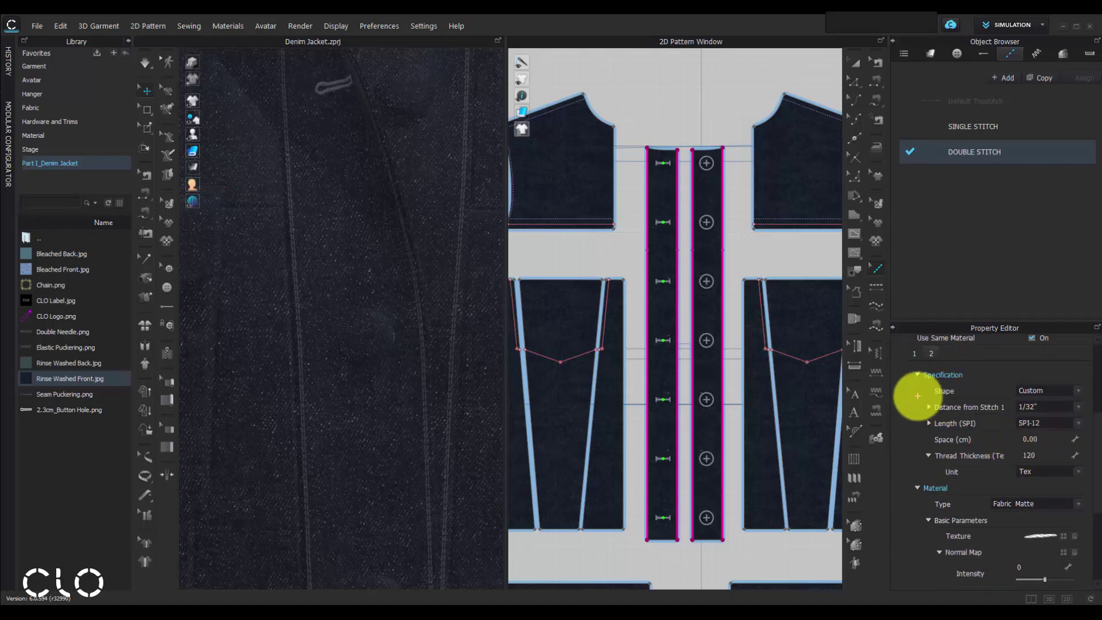
pyautogui.moveTo(917, 396); pyautogui.dragTo(1087, 414)
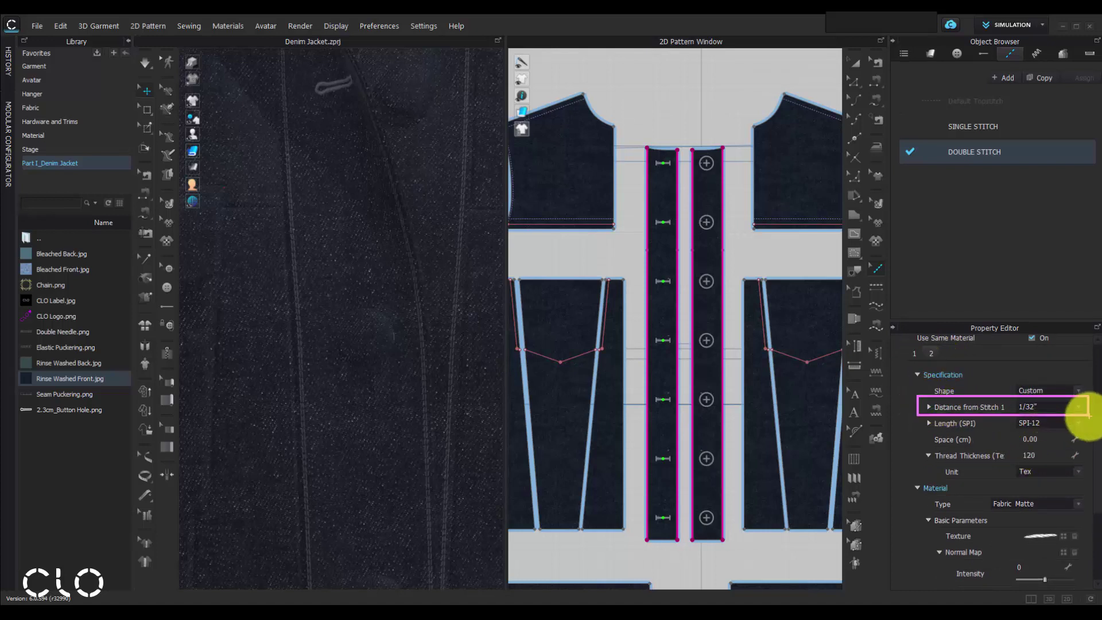
pyautogui.click(1078, 406)
pyautogui.click(1044, 434)
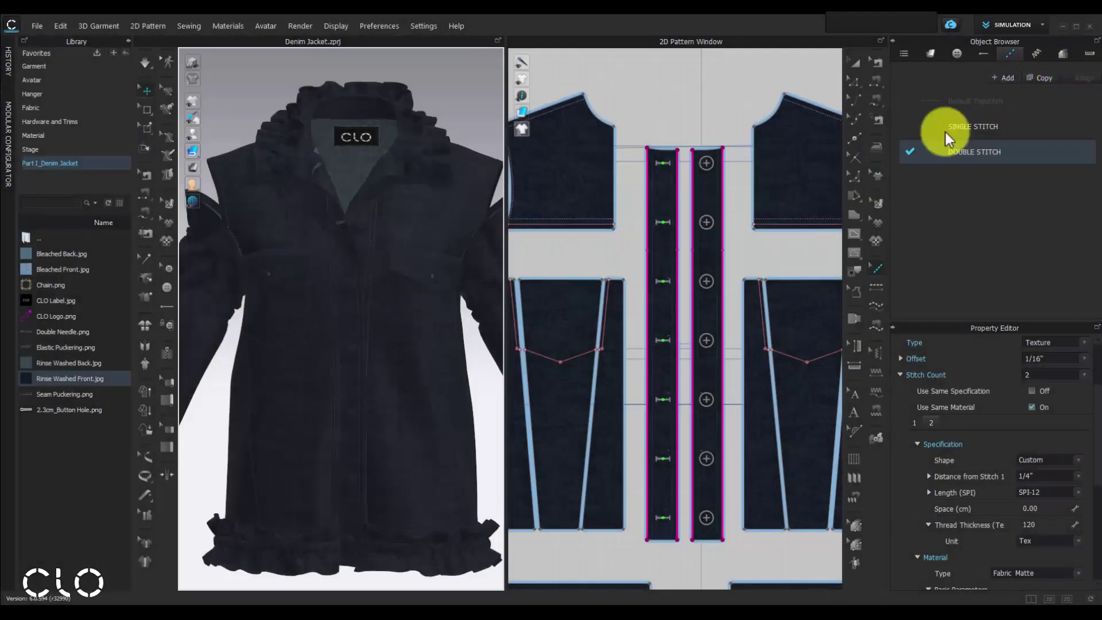
# Select the Double needle puckering for editing and set its material to Denim.
pyautogui.click(1039, 56)
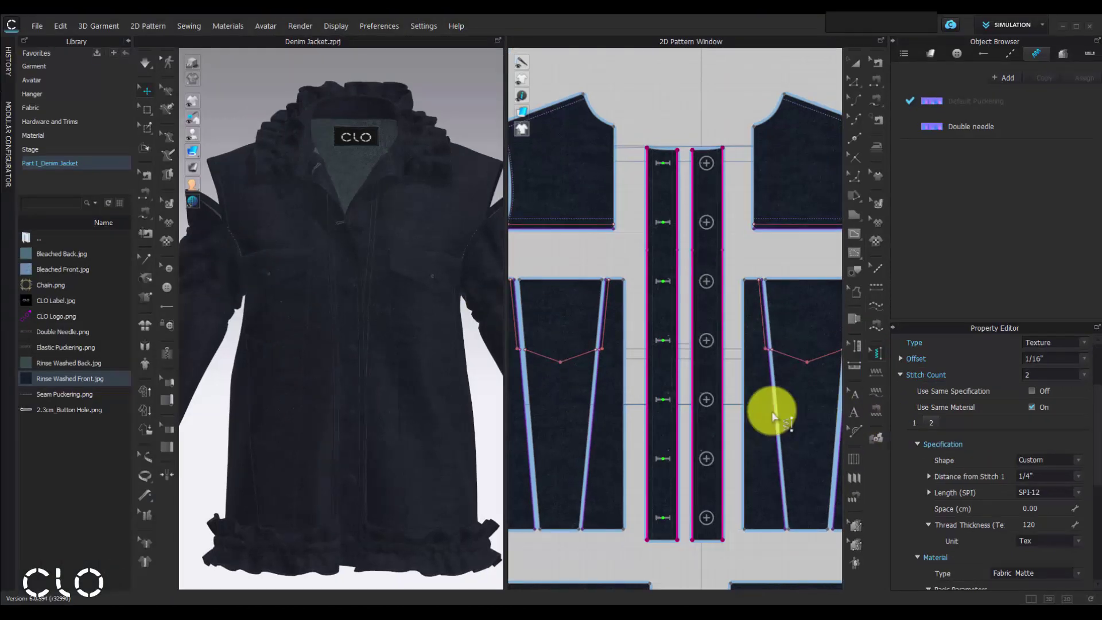
pyautogui.click(935, 129)
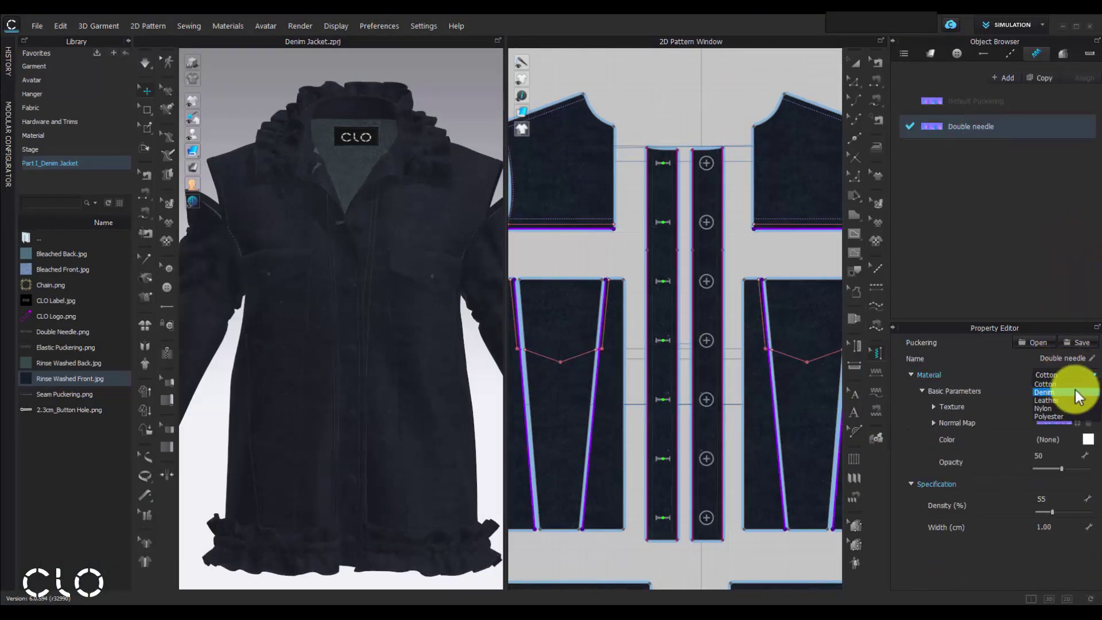
pyautogui.click(1061, 392)
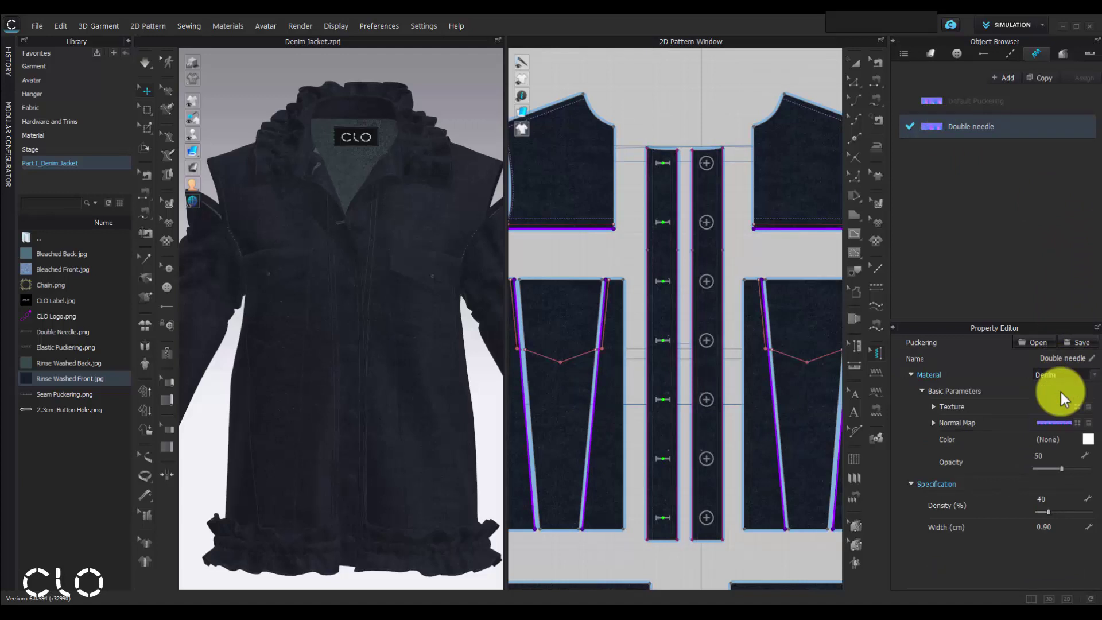
# Apply Double Needle.png as the texture of the Double needle puckering.
pyautogui.click(942, 405)
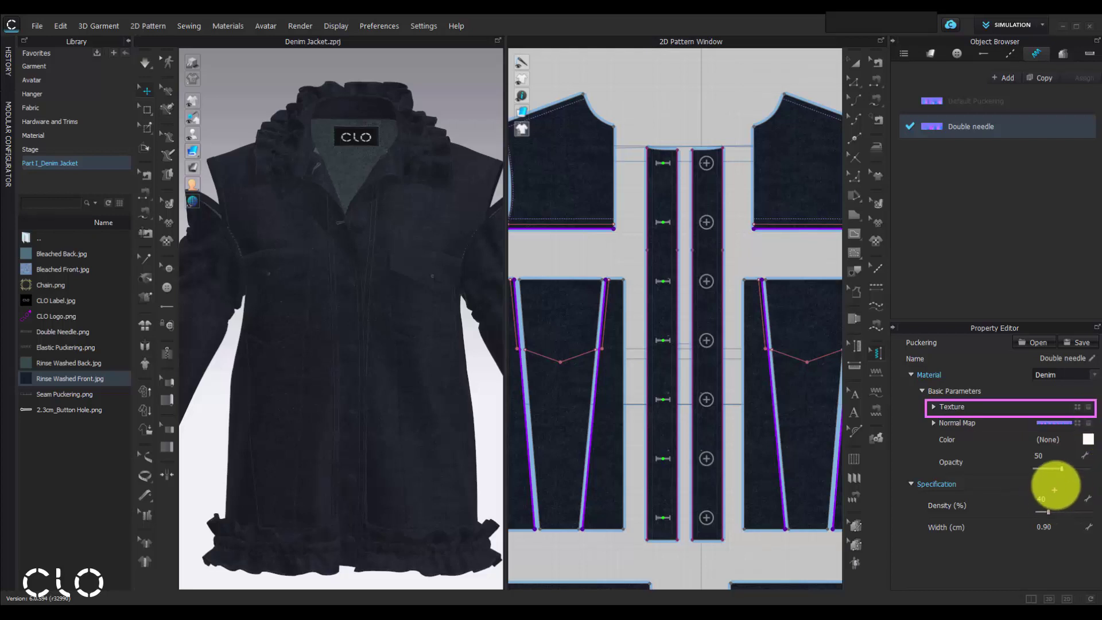
pyautogui.moveTo(70, 338)
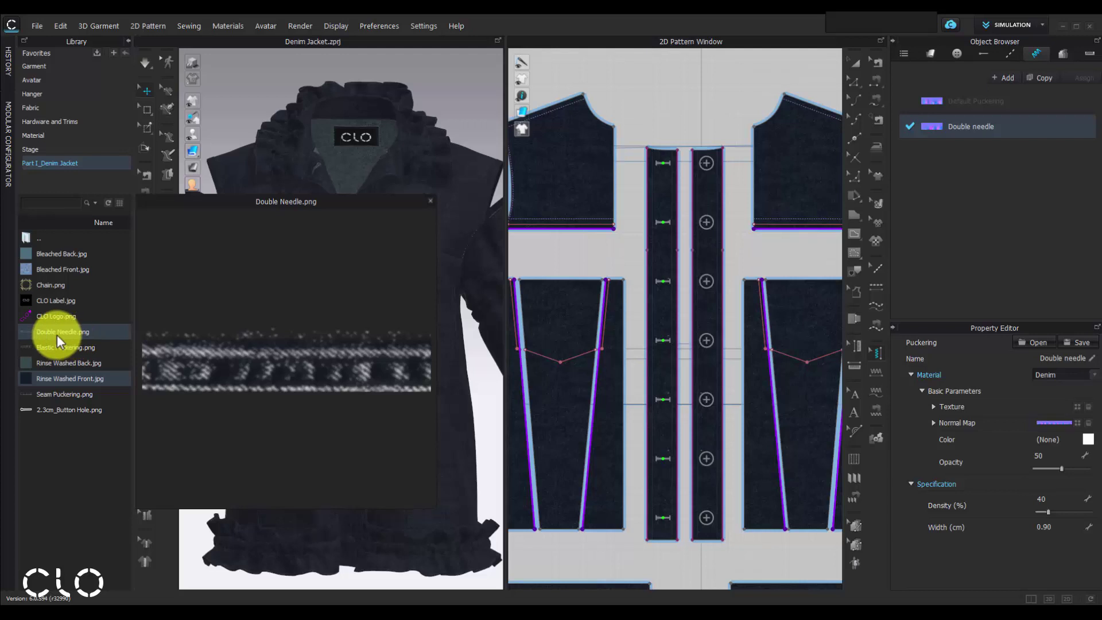
pyautogui.moveTo(32, 333); pyautogui.dragTo(952, 410)
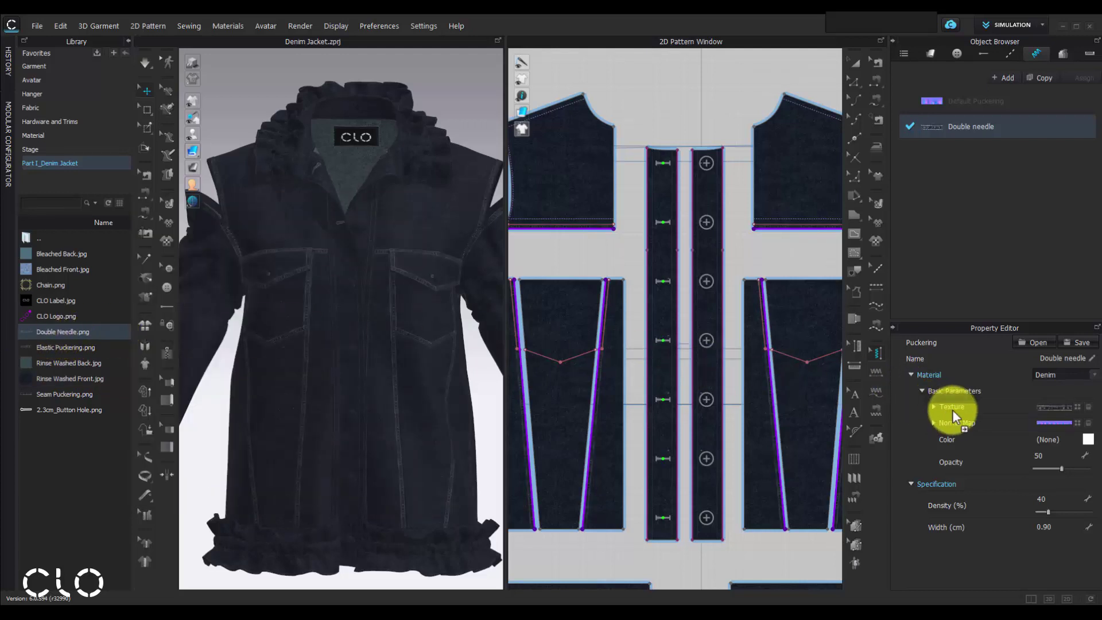
# Set the Double needle puckering's color to the muted grey-blue 697187.
pyautogui.click(1087, 439)
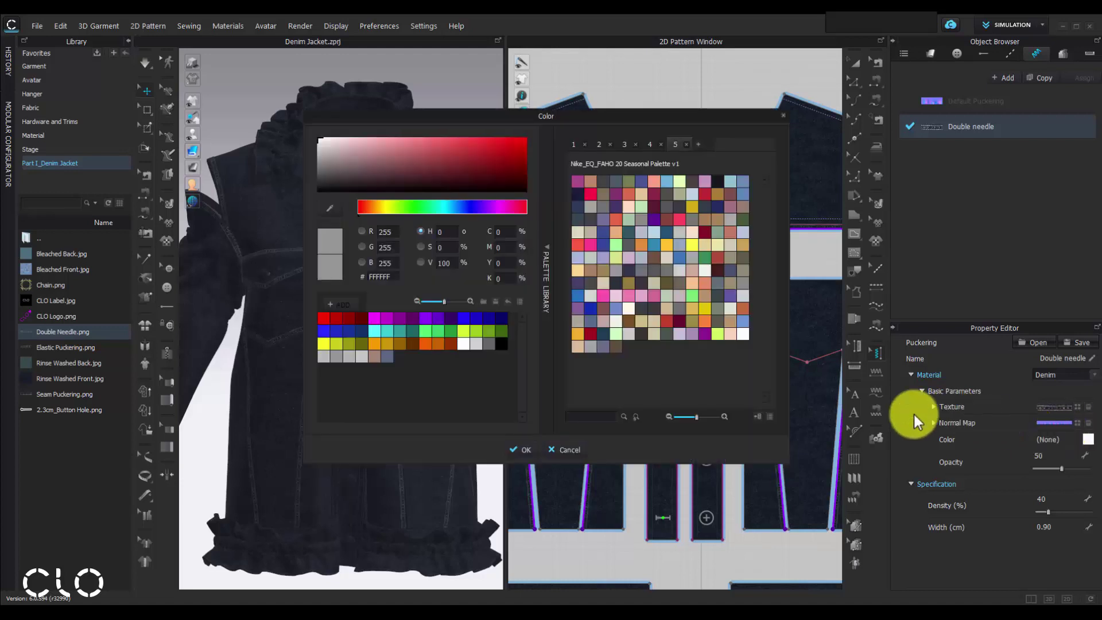
pyautogui.click(387, 361)
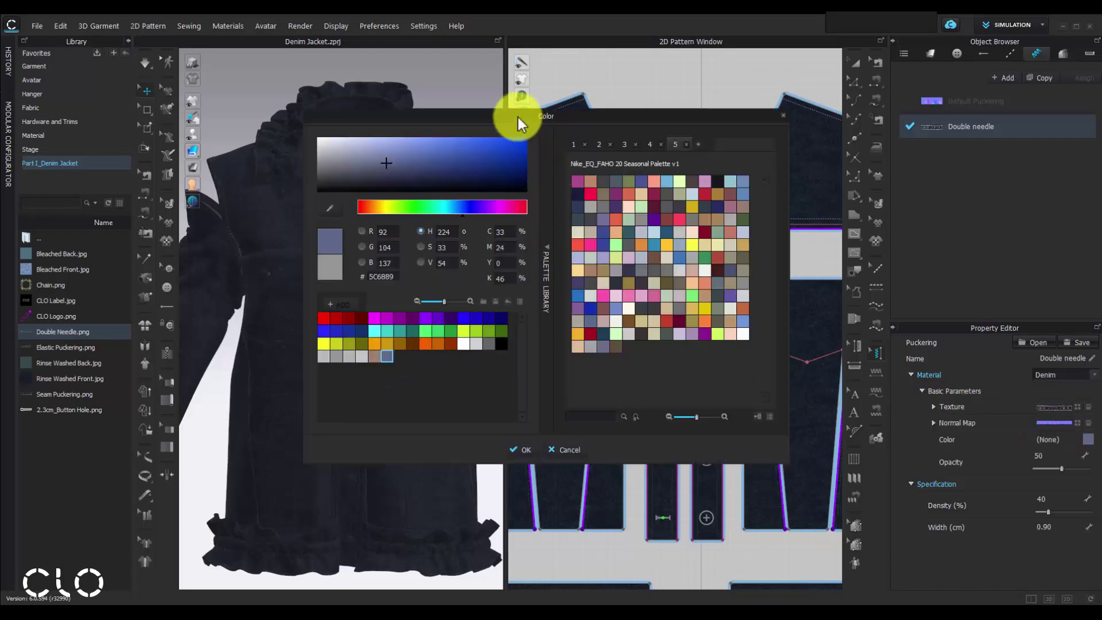
pyautogui.moveTo(518, 117); pyautogui.dragTo(632, 120)
pyautogui.moveTo(493, 168); pyautogui.dragTo(480, 168)
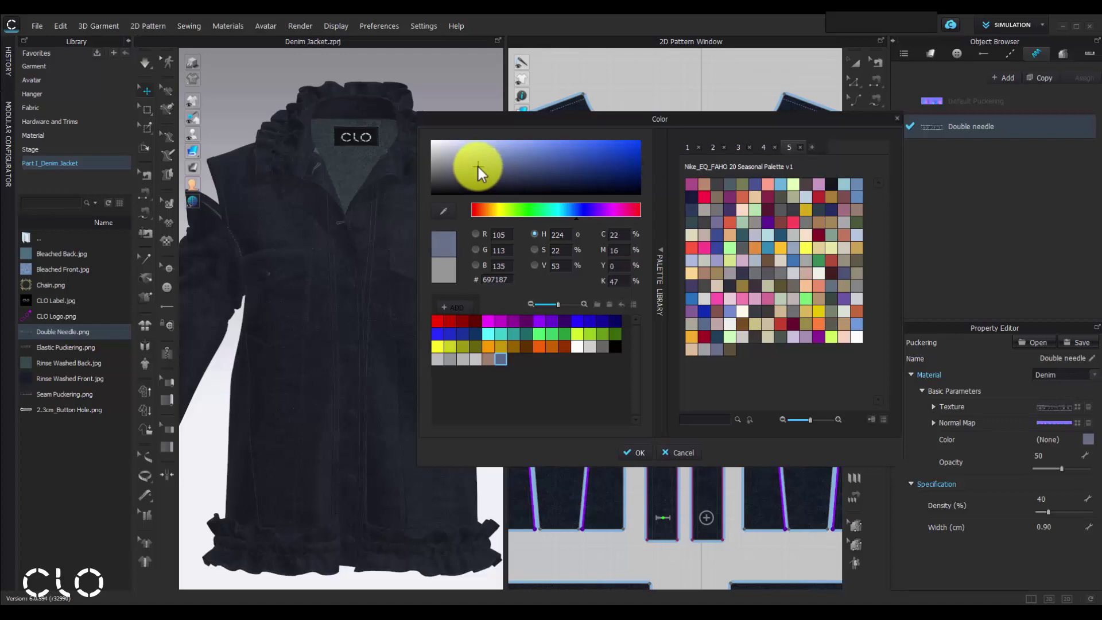
pyautogui.click(639, 453)
# Set the Double needle puckering's width to 1.10 cm.
pyautogui.scroll(5, 313, 327)
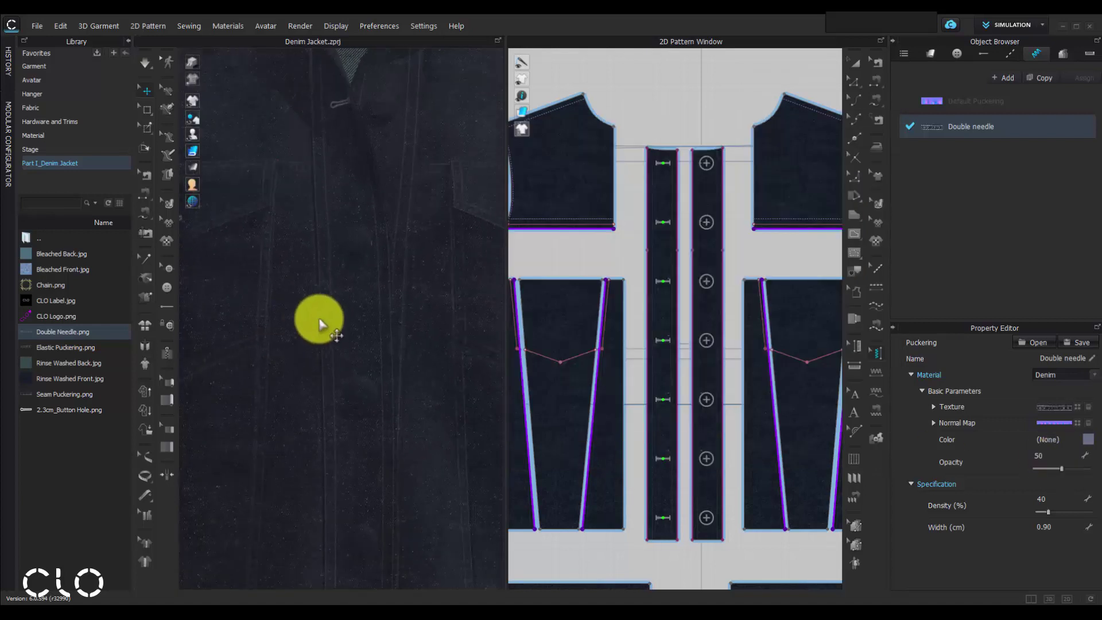
pyautogui.moveTo(372, 271); pyautogui.dragTo(433, 251, button='middle')
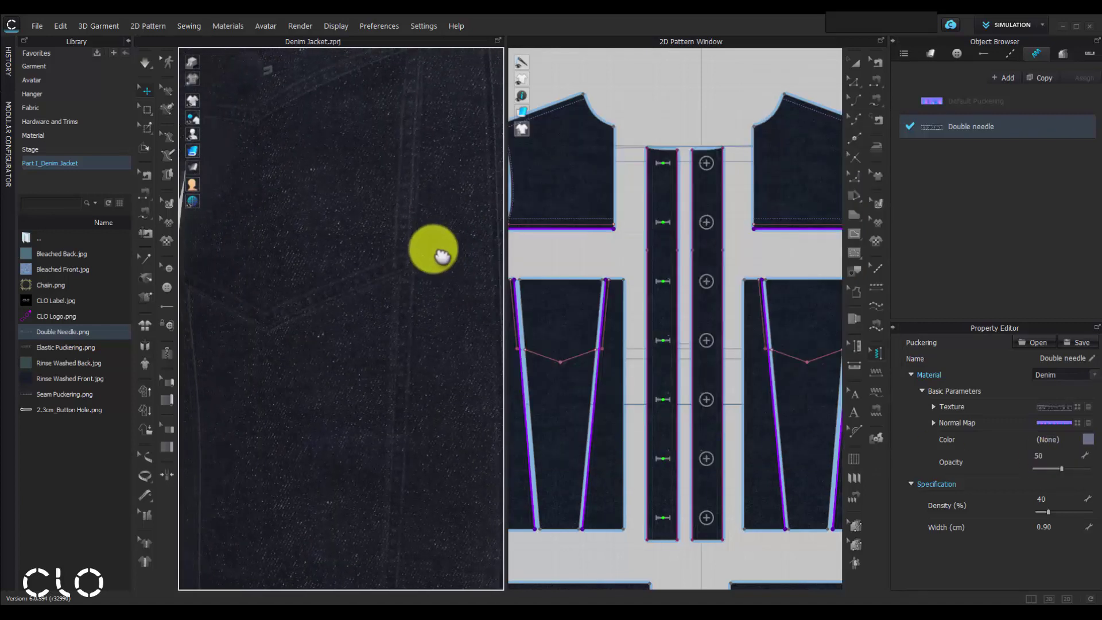
pyautogui.click(1062, 526)
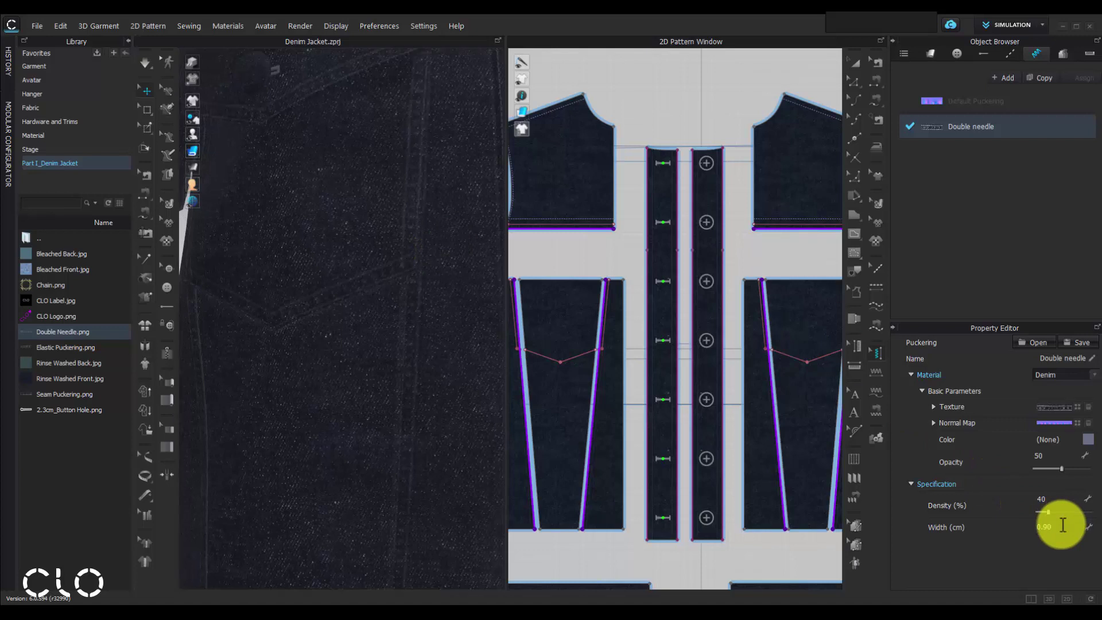
pyautogui.write('1.10')
pyautogui.press('Return')
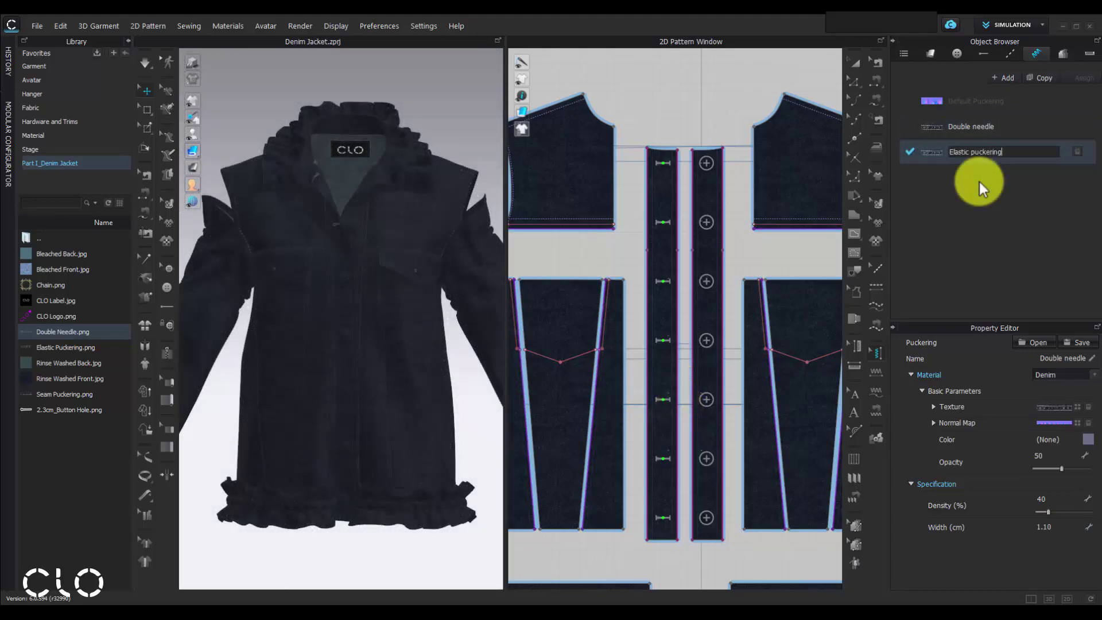
# Name the copied puckering Elastic puckering and add it along the curved internal elastic lines on the upper sleeve.
pyautogui.write('ing')
pyautogui.press('Return')
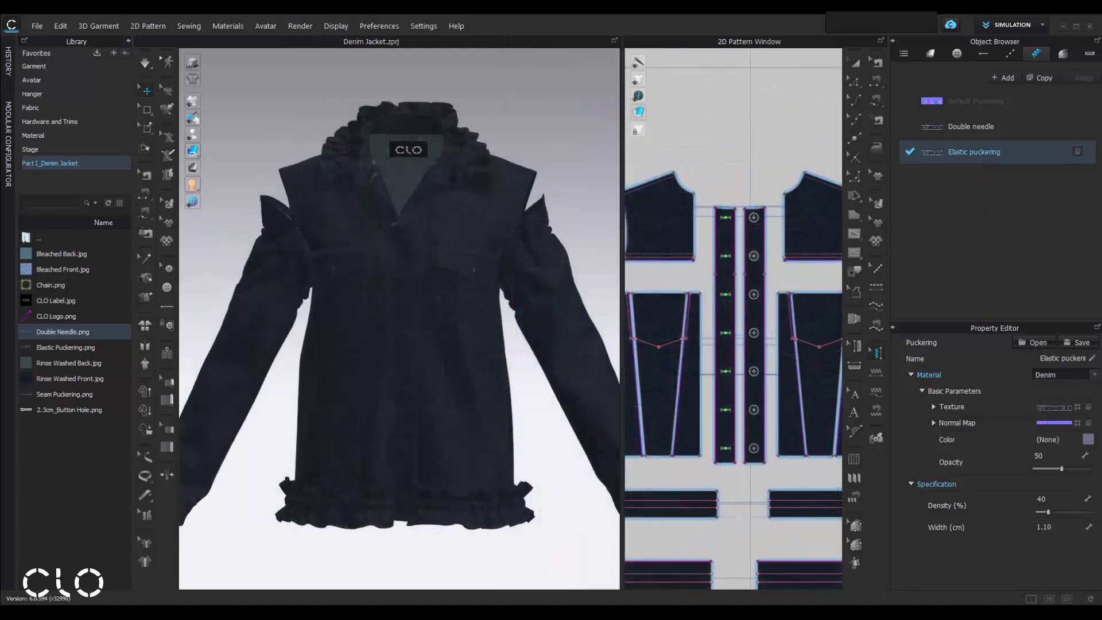
pyautogui.moveTo(623, 301); pyautogui.dragTo(514, 309)
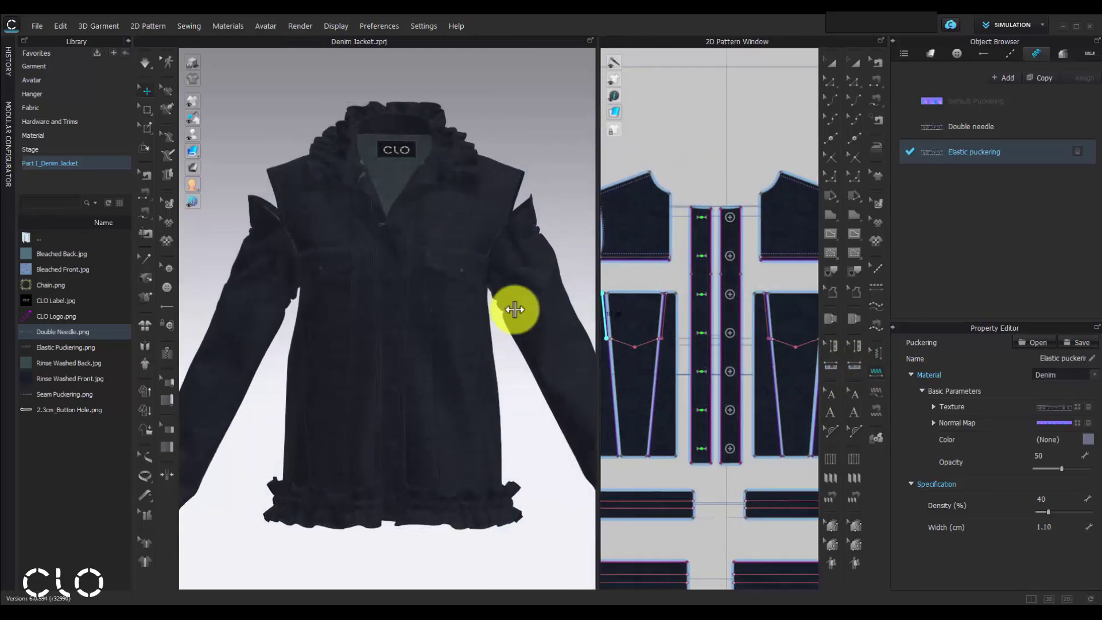
pyautogui.scroll(8, 689, 356)
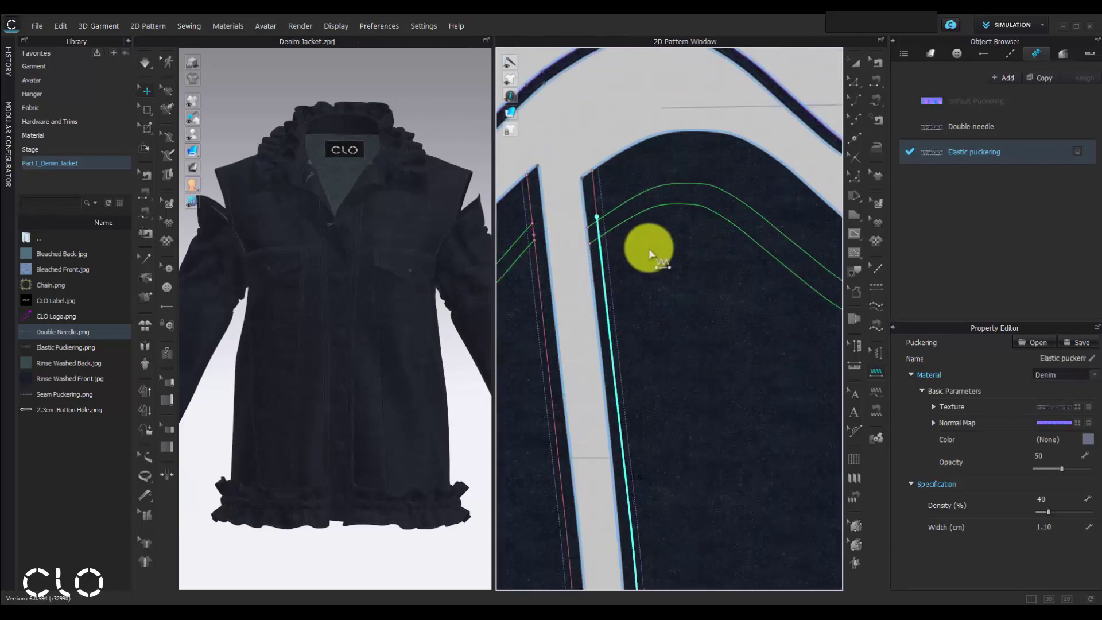
pyautogui.scroll(-5, 646, 210)
pyautogui.click(674, 221)
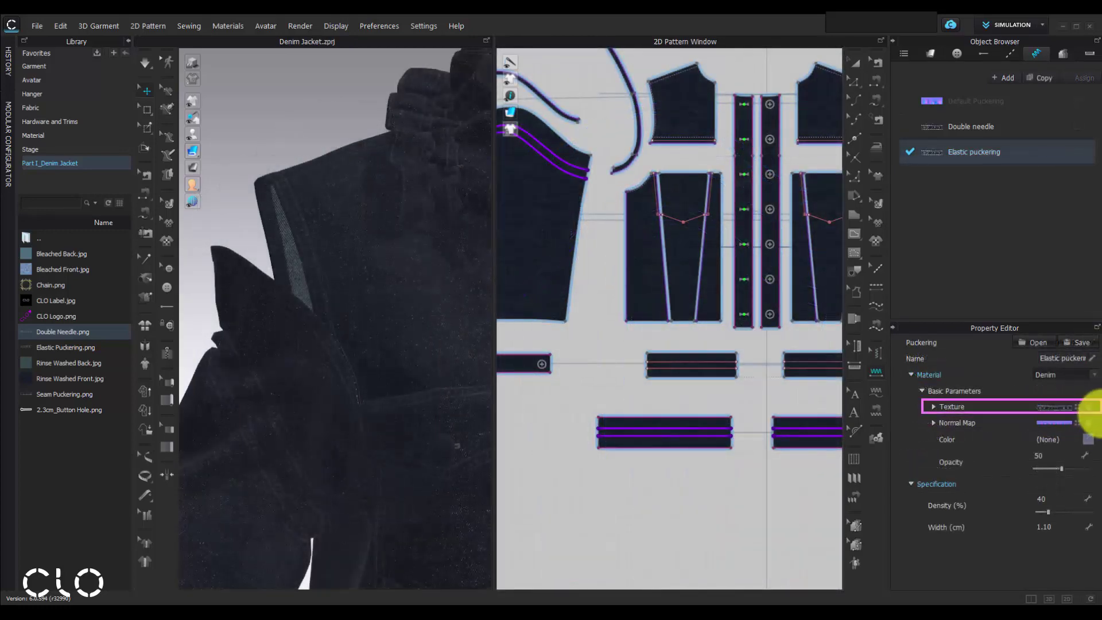
# Give Elastic puckering the Elastic Puckering.png texture, an opacity of 30, a density of 100% and a width of 3.50 cm.
pyautogui.moveTo(30, 350)
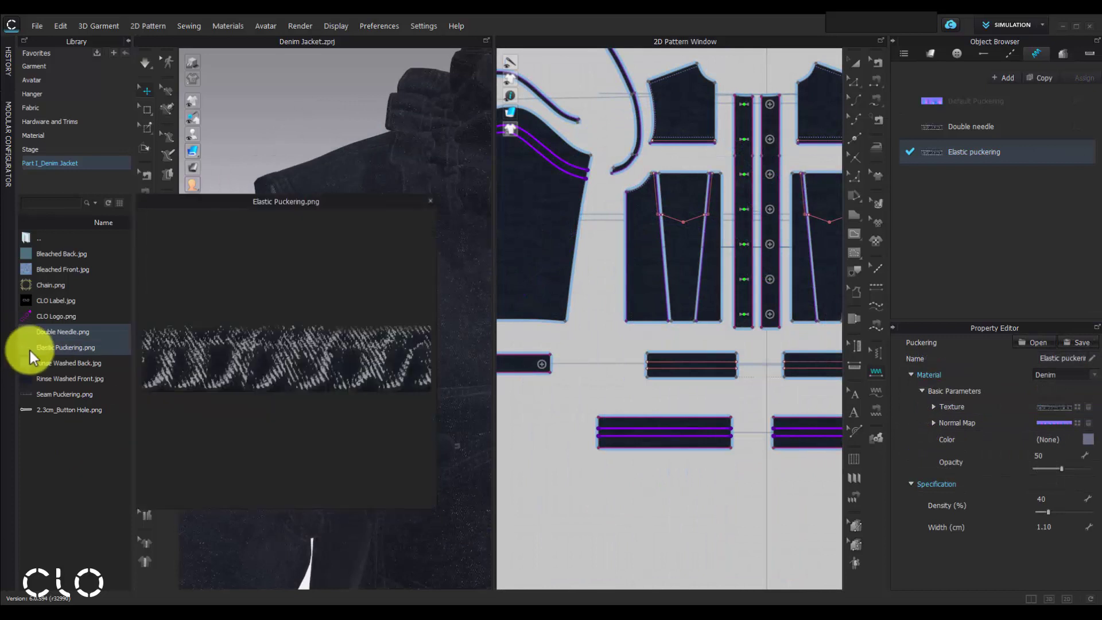
pyautogui.moveTo(30, 350); pyautogui.dragTo(951, 412)
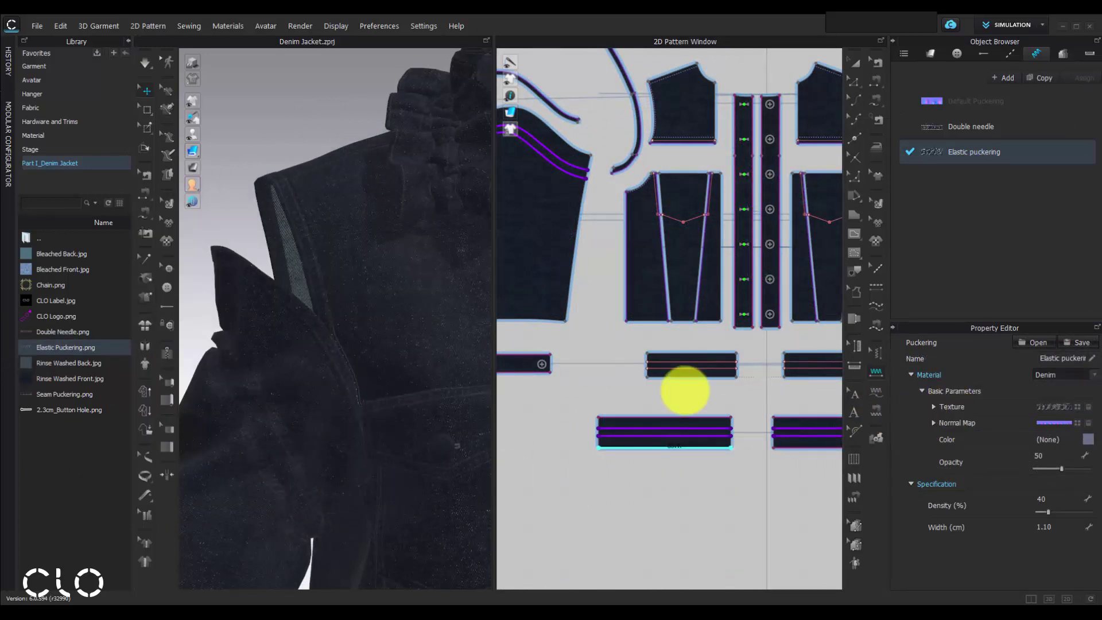
pyautogui.doubleClick(1065, 454)
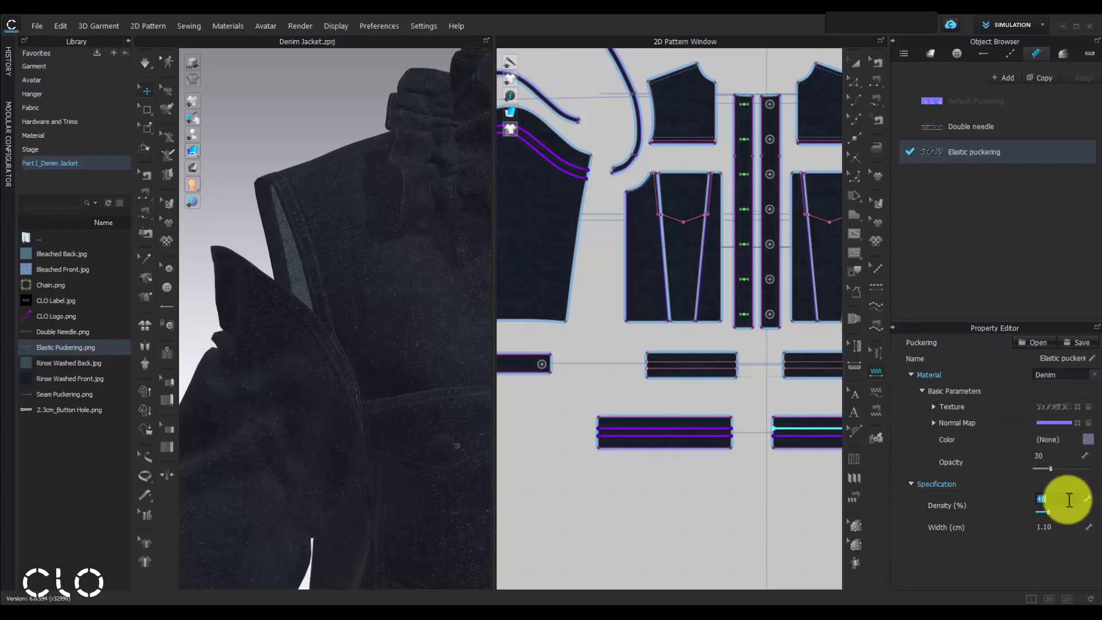
pyautogui.press('Return')
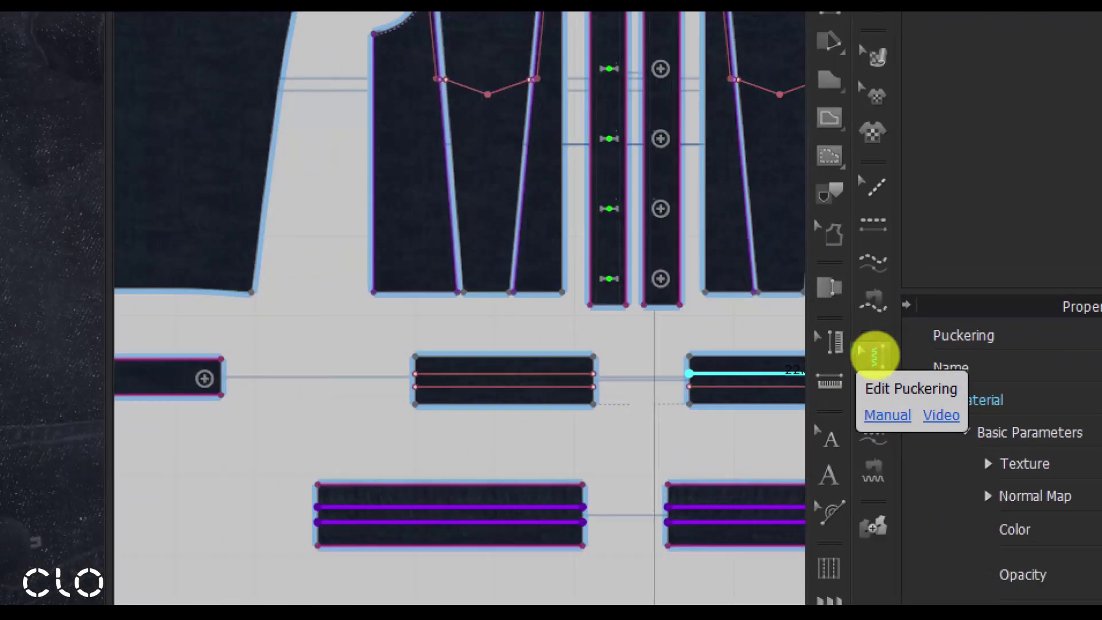
# Edit the puckering on the sleeve's lower elastic line and turn Flip on.
pyautogui.click(873, 356)
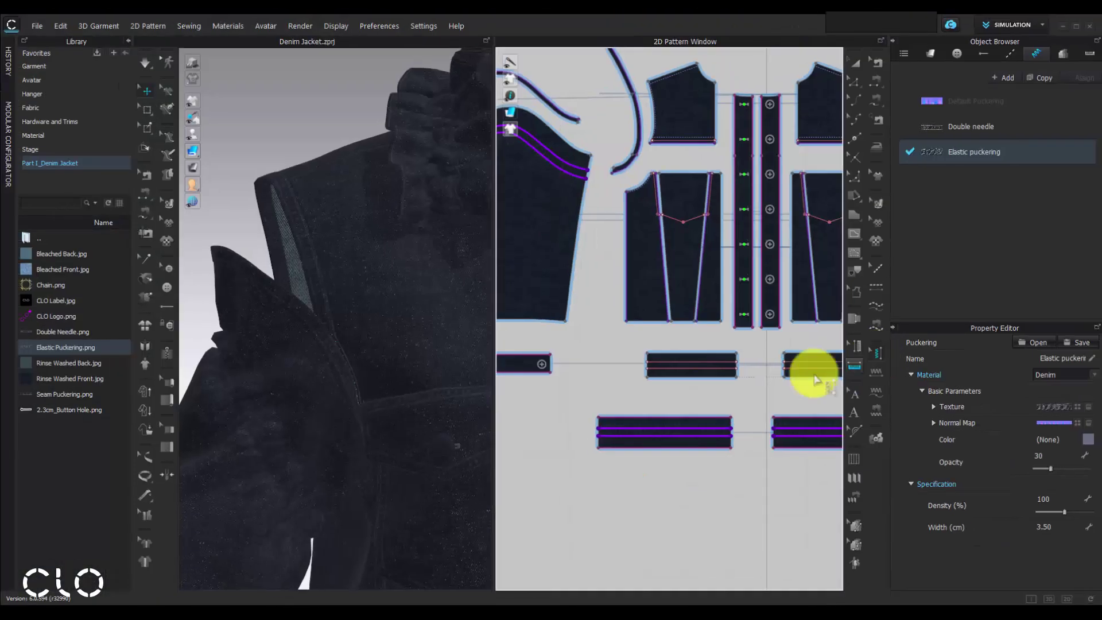
pyautogui.scroll(-3, 420, 384)
pyautogui.moveTo(401, 401); pyautogui.dragTo(618, 354, button='middle')
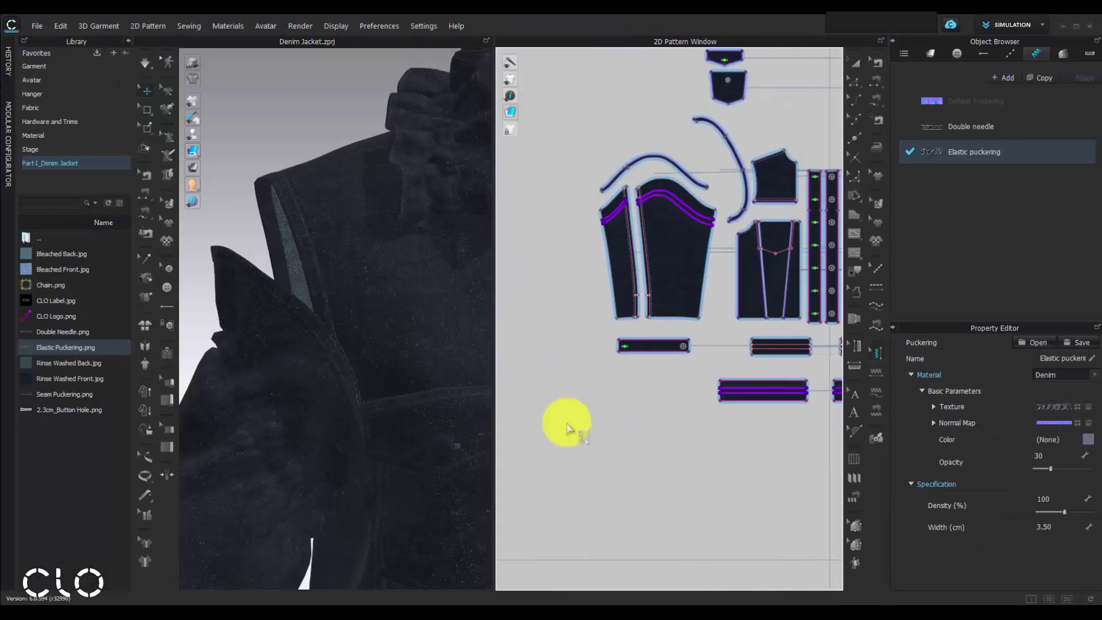
pyautogui.moveTo(311, 451); pyautogui.dragTo(359, 383, button='middle')
pyautogui.scroll(3, 671, 151)
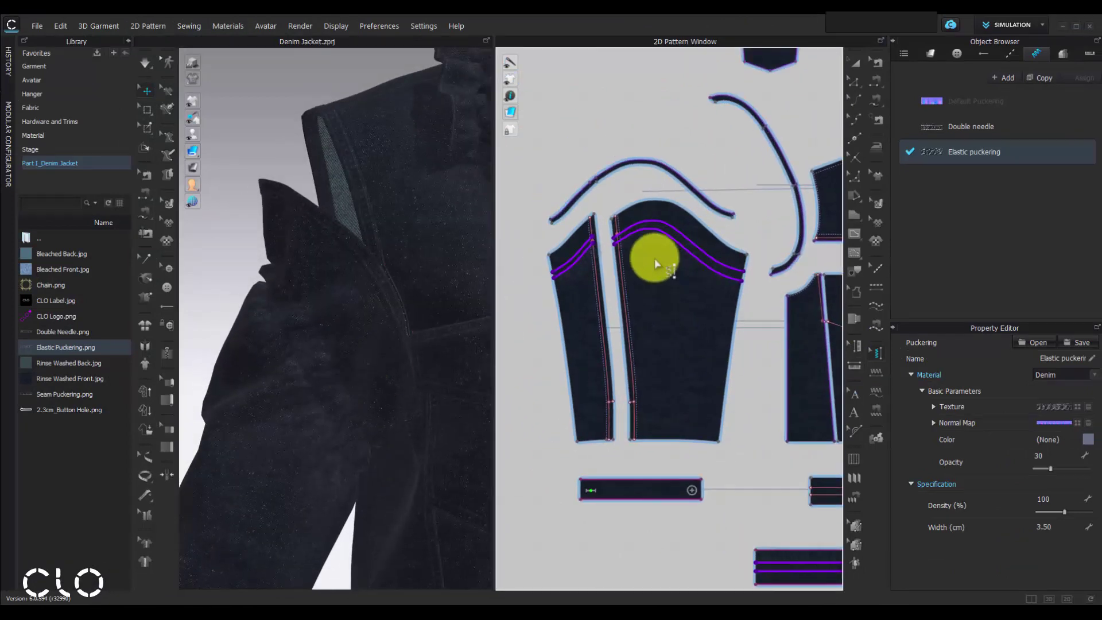
pyautogui.scroll(4, 654, 264)
pyautogui.click(717, 240)
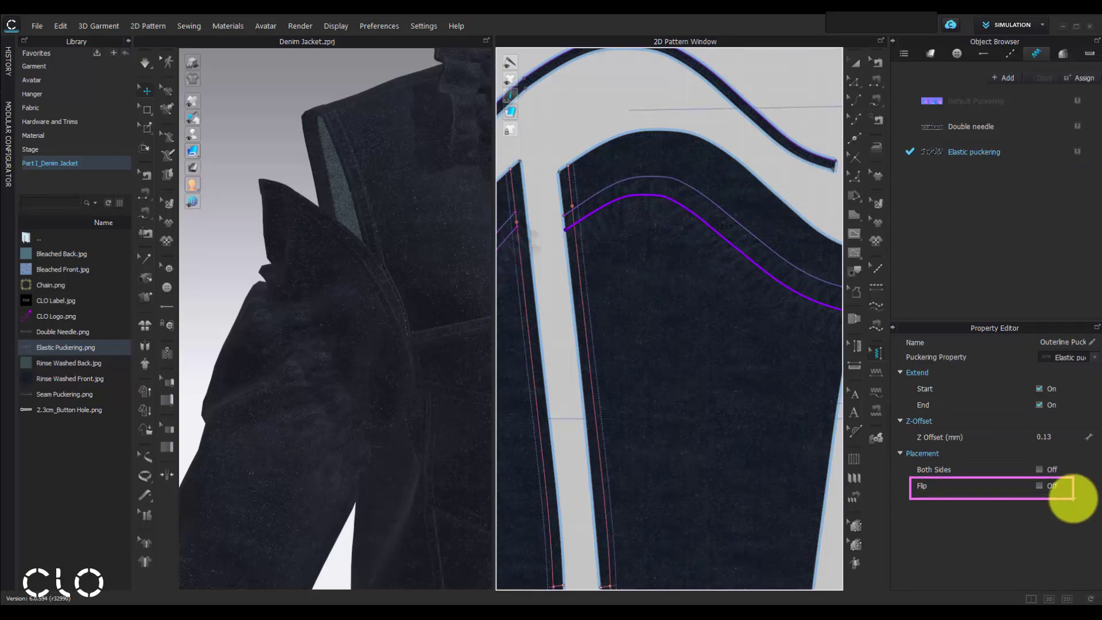
pyautogui.click(1039, 486)
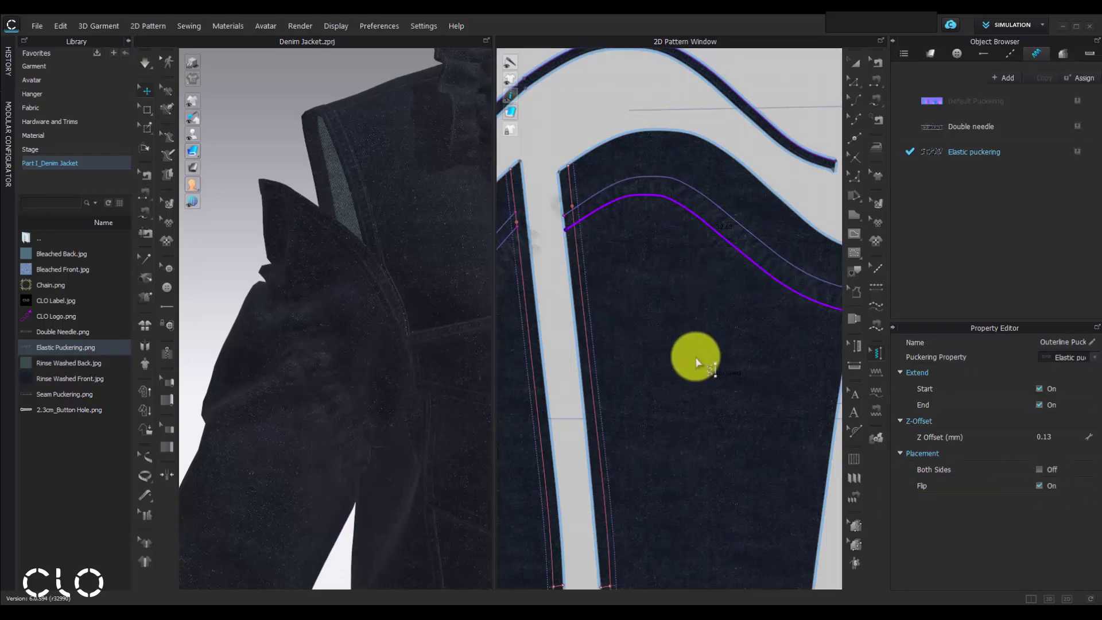
# Turn Flip on for the puckering on the upper elastic lines of the collar ruffle and the hem band.
pyautogui.moveTo(689, 334); pyautogui.dragTo(676, 441, button='middle')
pyautogui.scroll(5, 372, 464)
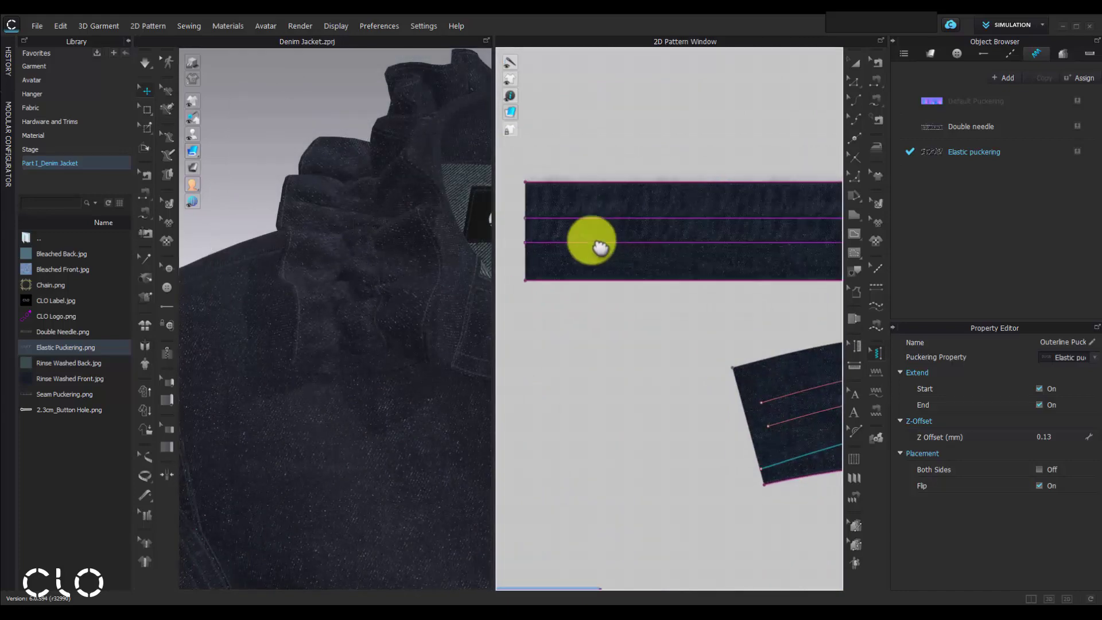
pyautogui.click(585, 220)
pyautogui.click(1038, 485)
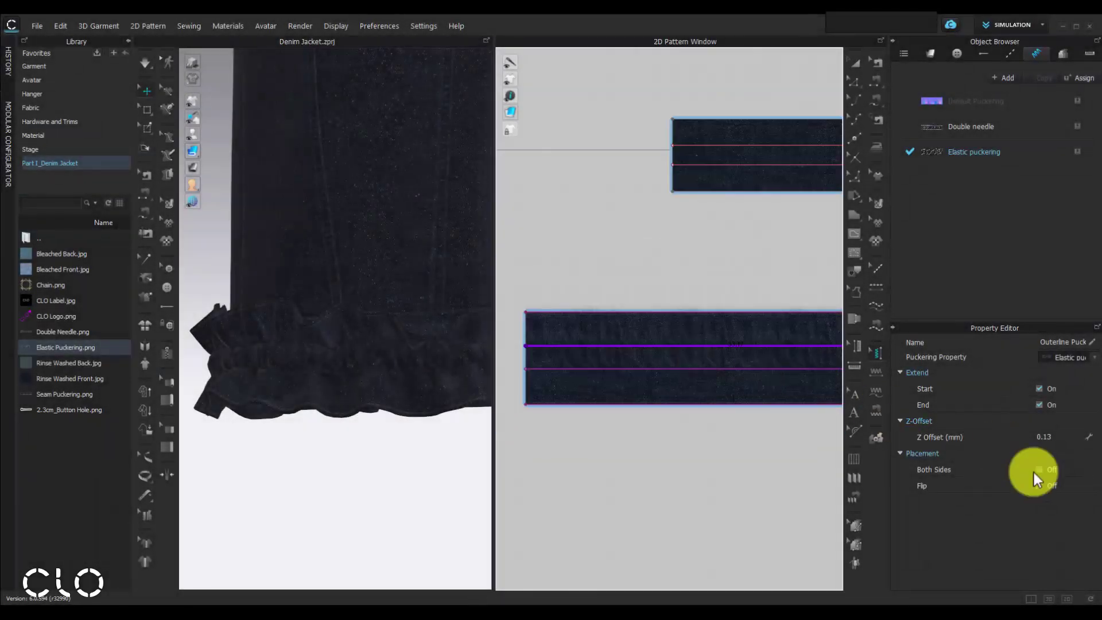
pyautogui.click(1038, 486)
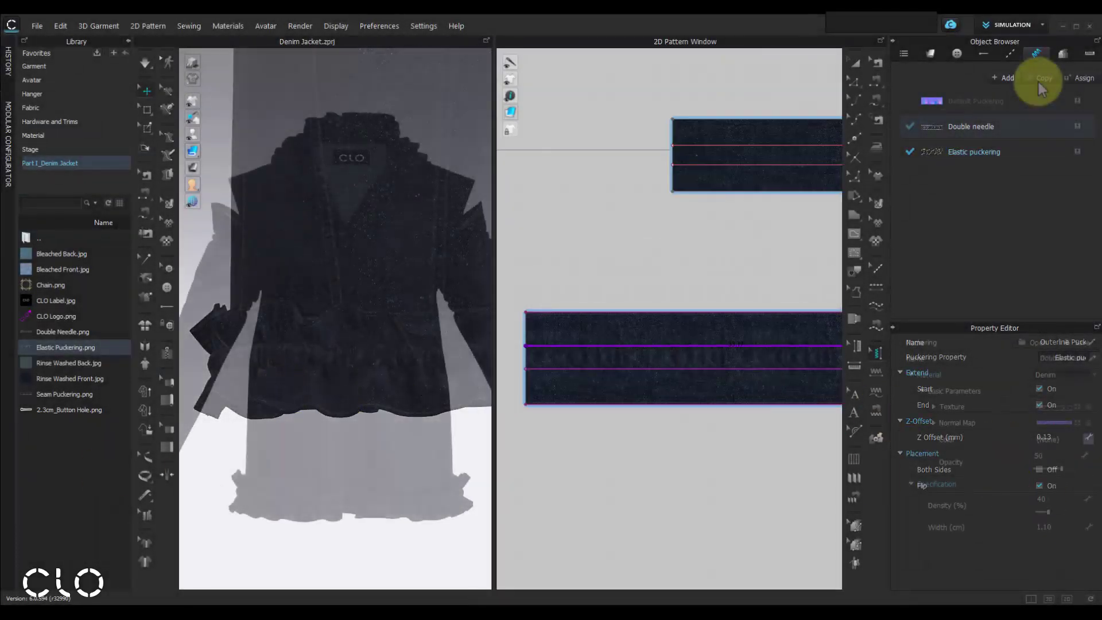
# Copy the Double needle puckering as Seam puckering and apply Seam Puckering.png as its texture.
pyautogui.click(1041, 77)
pyautogui.doubleClick(1005, 177)
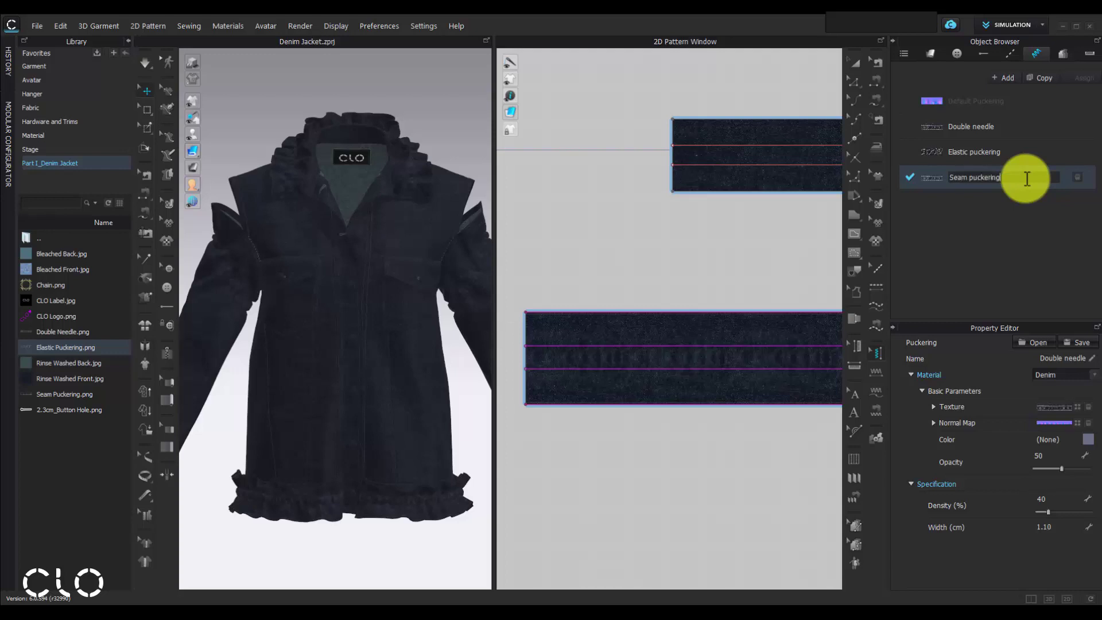
pyautogui.click(948, 209)
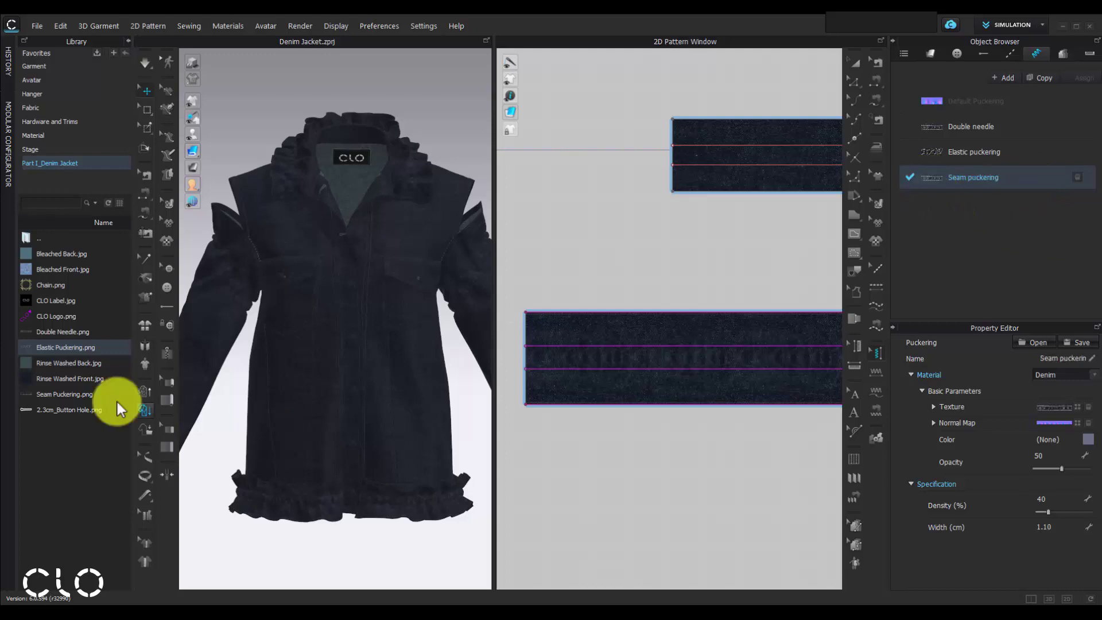
pyautogui.moveTo(47, 398)
pyautogui.moveTo(46, 397); pyautogui.dragTo(1059, 416)
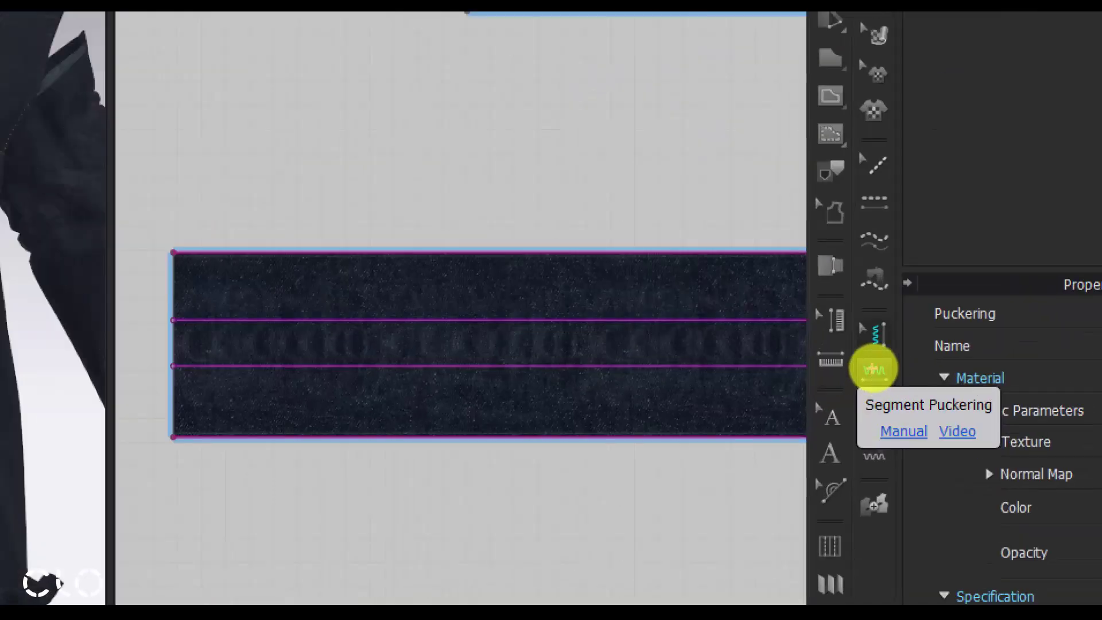
# Add Seam puckering along the front yoke's shoulder edge with Segment Puckering and inspect the jacket's hem area.
pyautogui.click(876, 372)
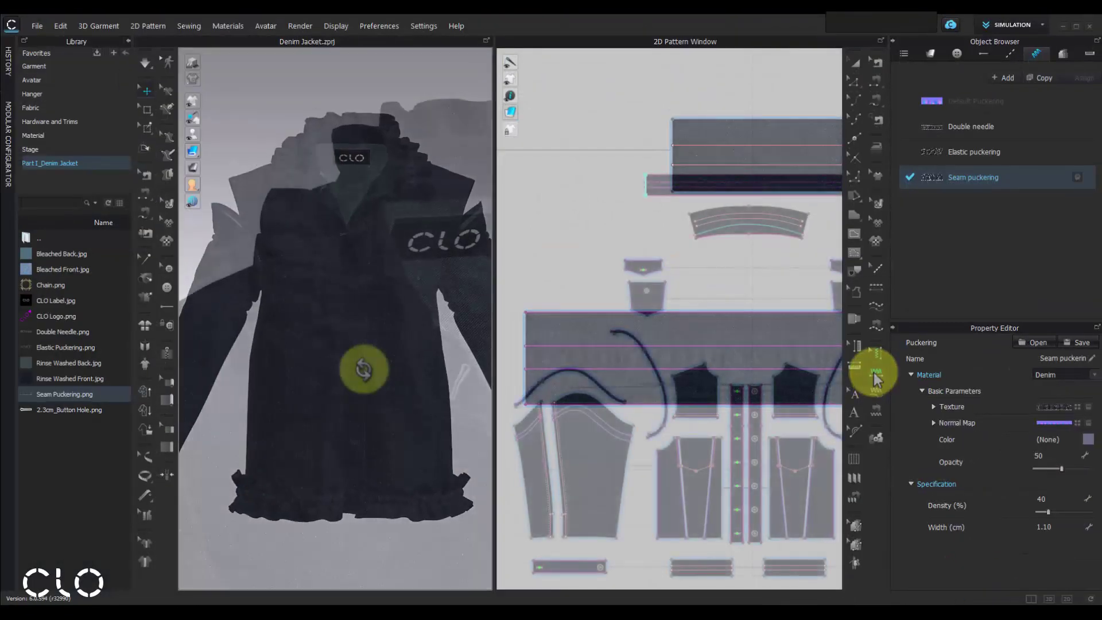
pyautogui.scroll(5, 652, 170)
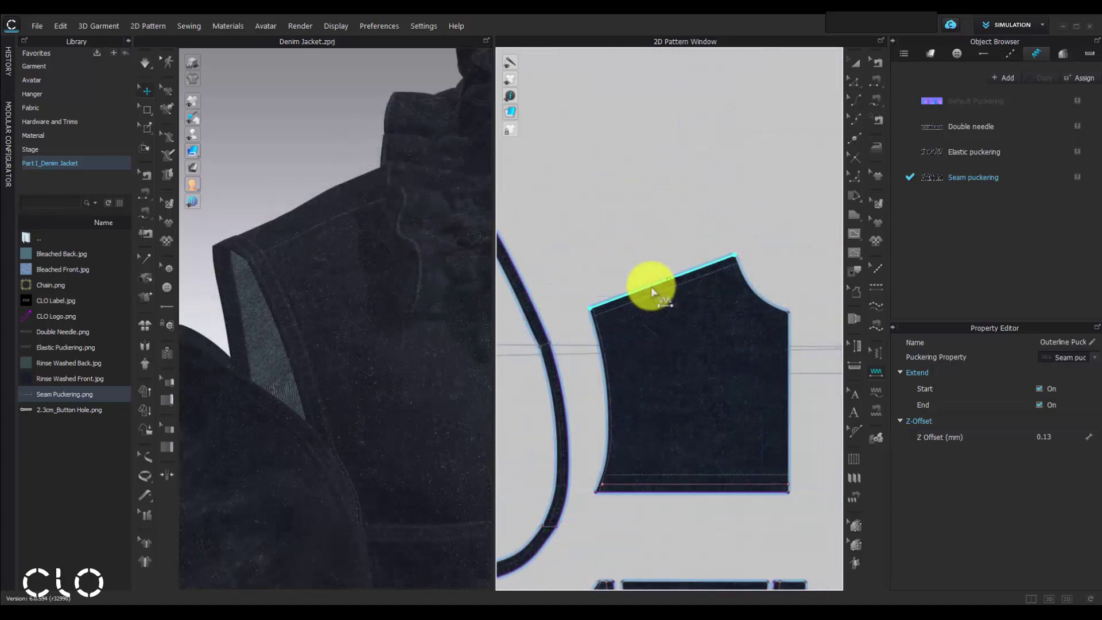
pyautogui.click(651, 287)
pyautogui.moveTo(379, 448); pyautogui.dragTo(421, 500, button='right')
pyautogui.moveTo(421, 499); pyautogui.dragTo(374, 458, button='middle')
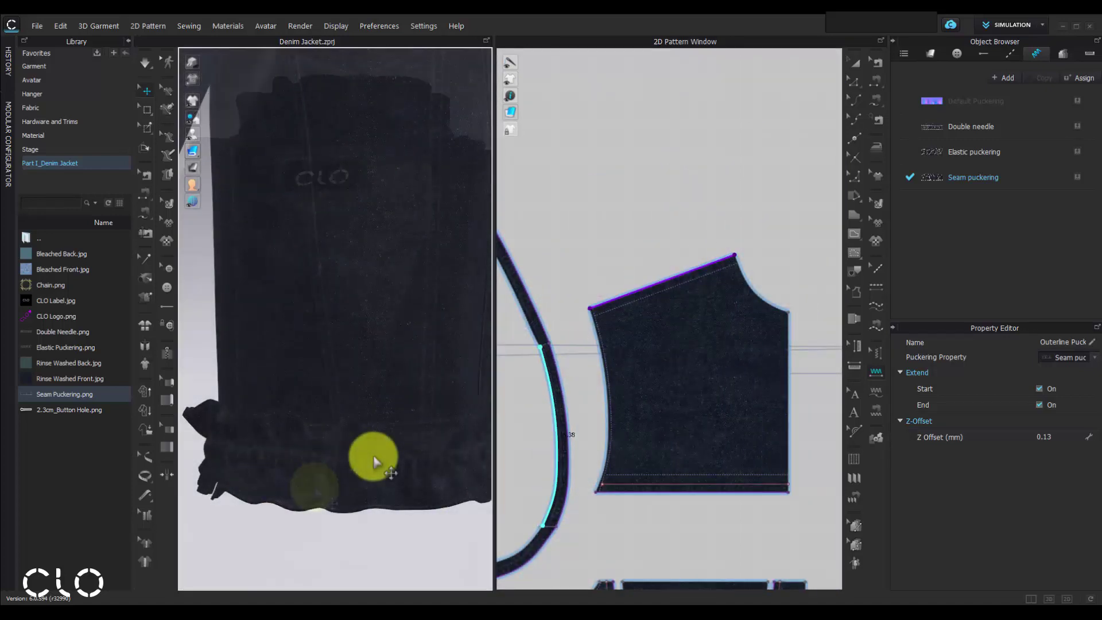
pyautogui.scroll(3, 696, 492)
pyautogui.moveTo(698, 471); pyautogui.dragTo(697, 105, button='middle')
pyautogui.moveTo(714, 445); pyautogui.dragTo(703, 204, button='middle')
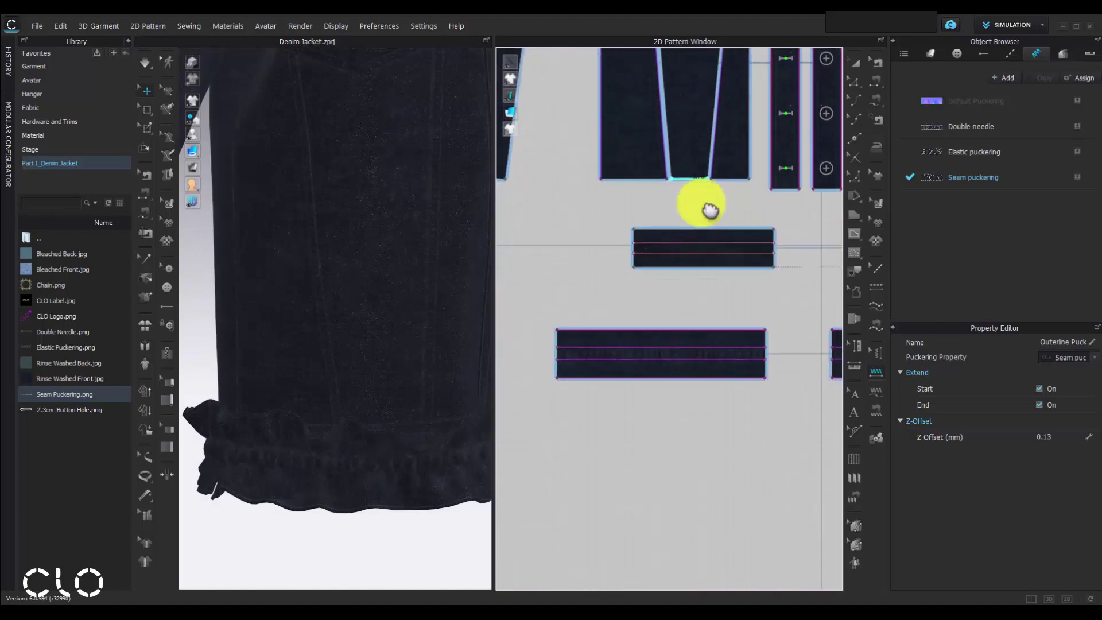
pyautogui.scroll(5, 607, 359)
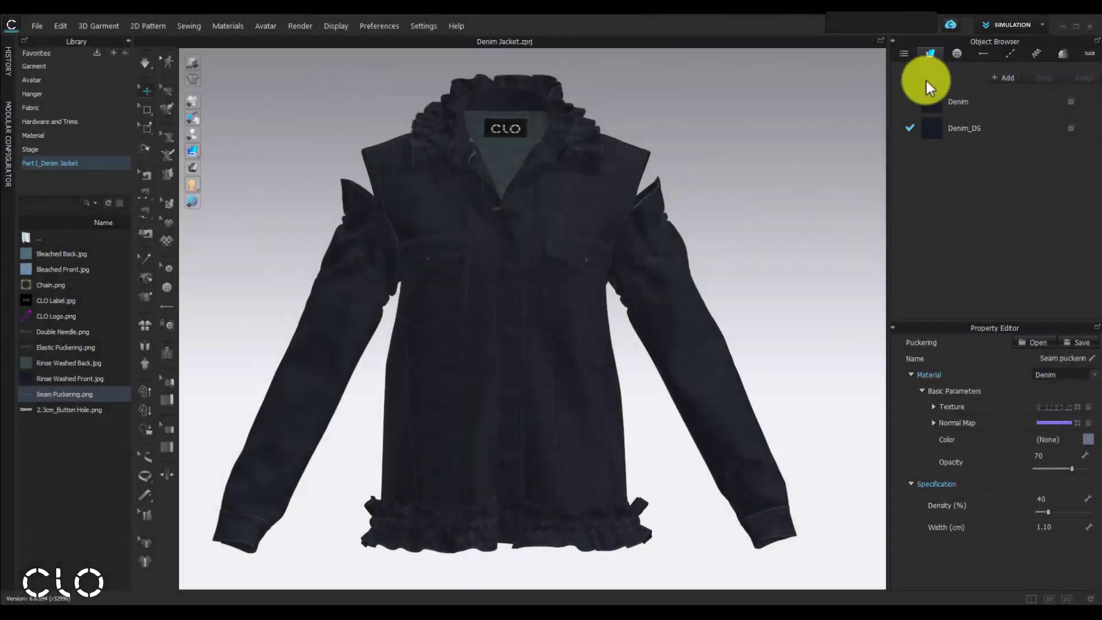
# Open the Denim fabric's front texture in the Texture Editor and add CLO Logo.png as a layer over it.
pyautogui.click(924, 100)
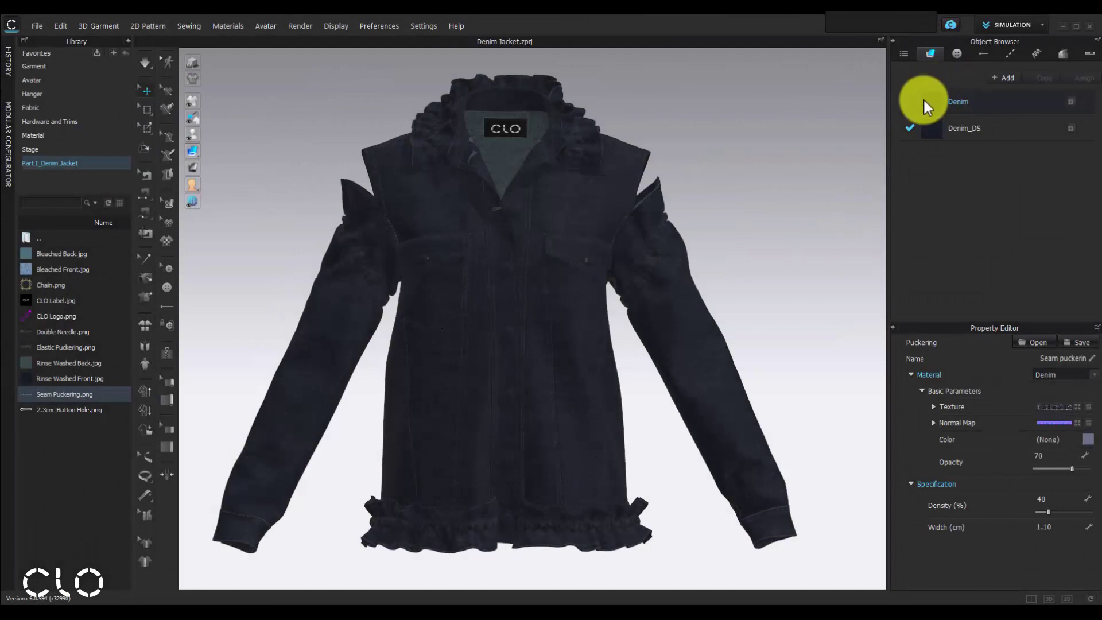
pyautogui.click(924, 100)
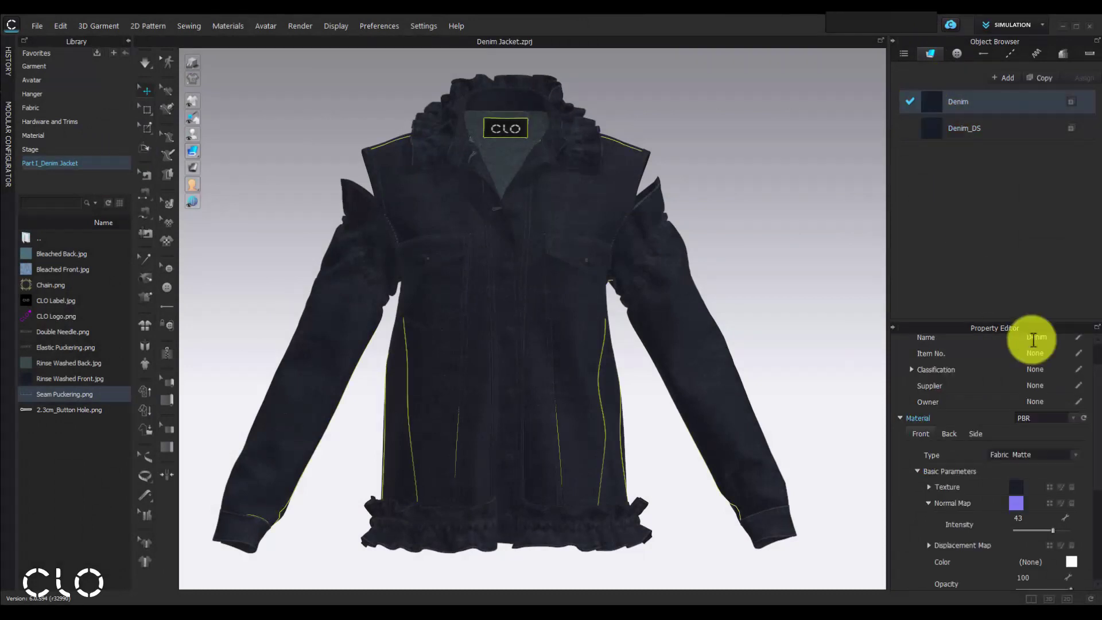
pyautogui.scroll(-1, 1094, 397)
pyautogui.scroll(-4, 1093, 398)
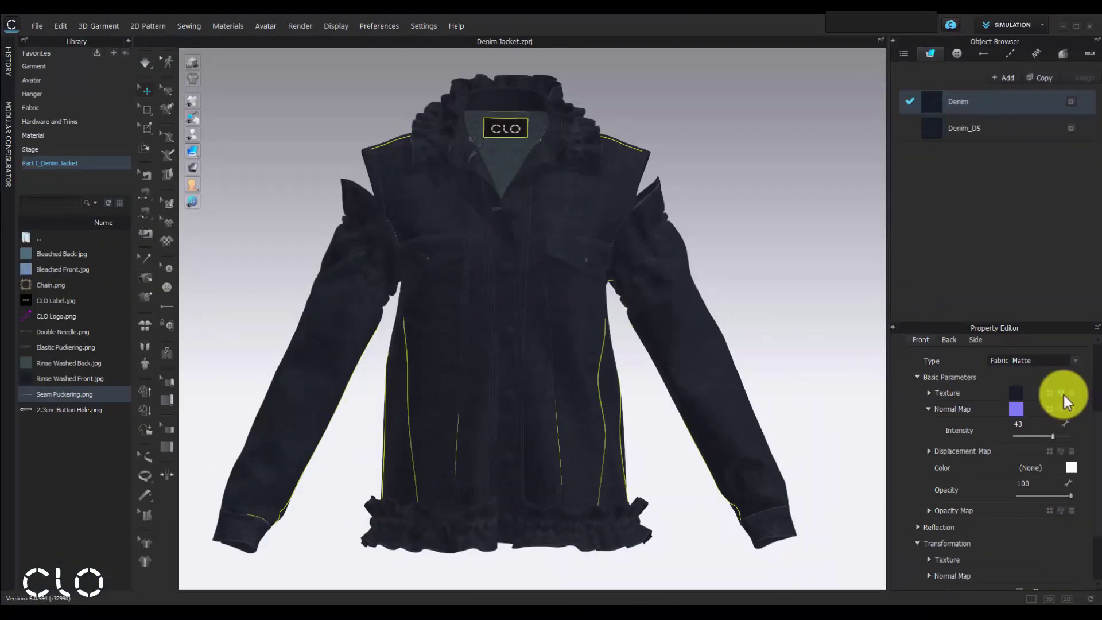
pyautogui.click(1062, 393)
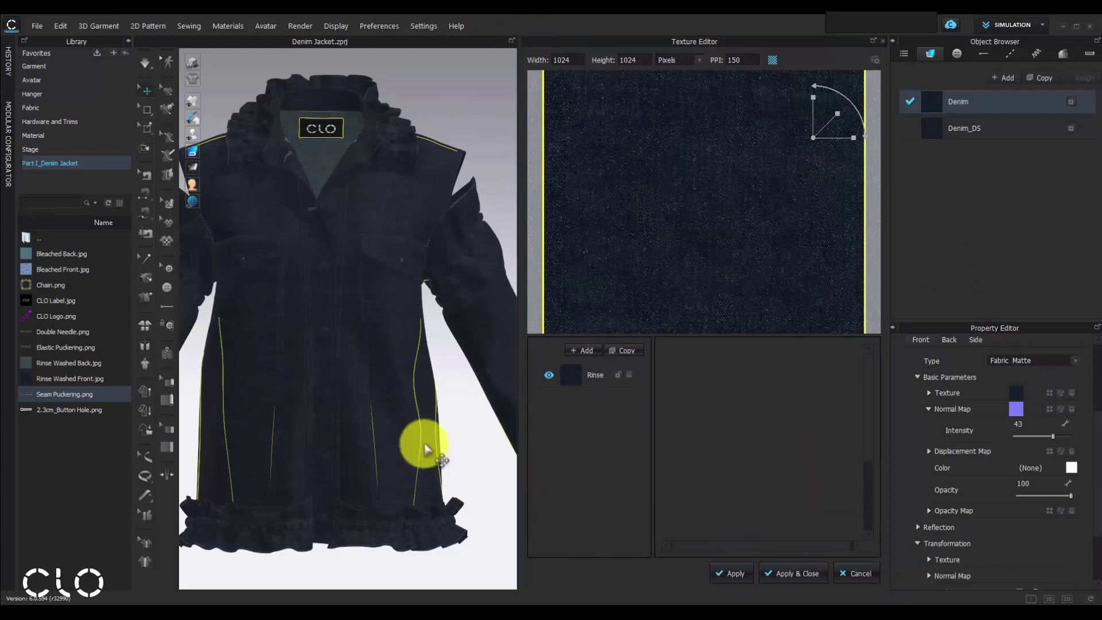
pyautogui.click(21, 313)
pyautogui.moveTo(22, 313); pyautogui.dragTo(586, 422)
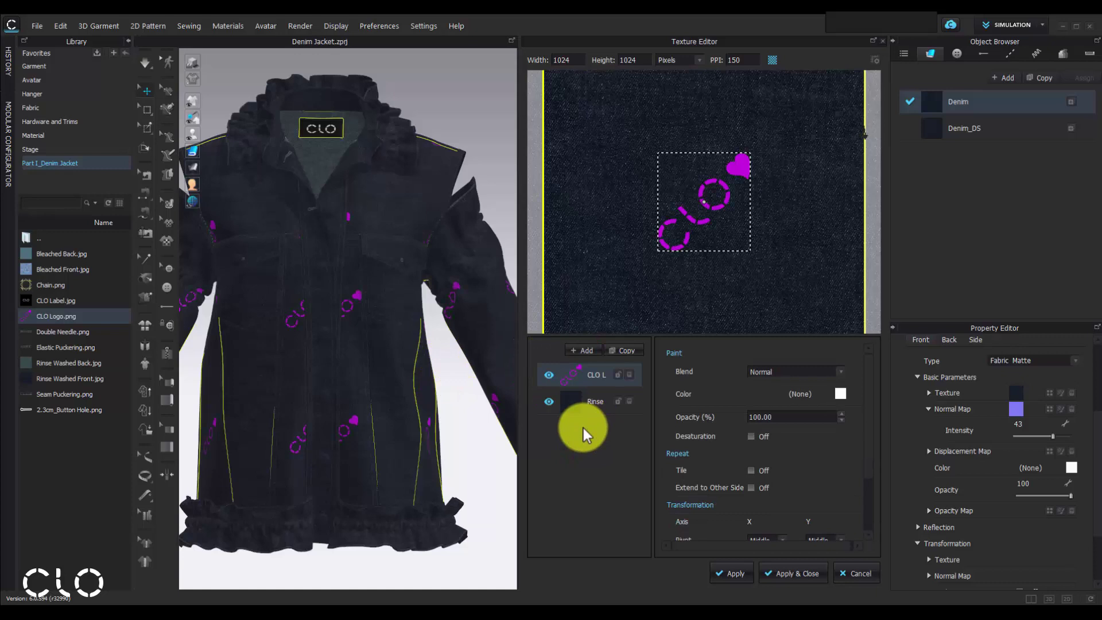
# Scale the logo layer down to about half its size and turn Tile on.
pyautogui.scroll(-2, 766, 238)
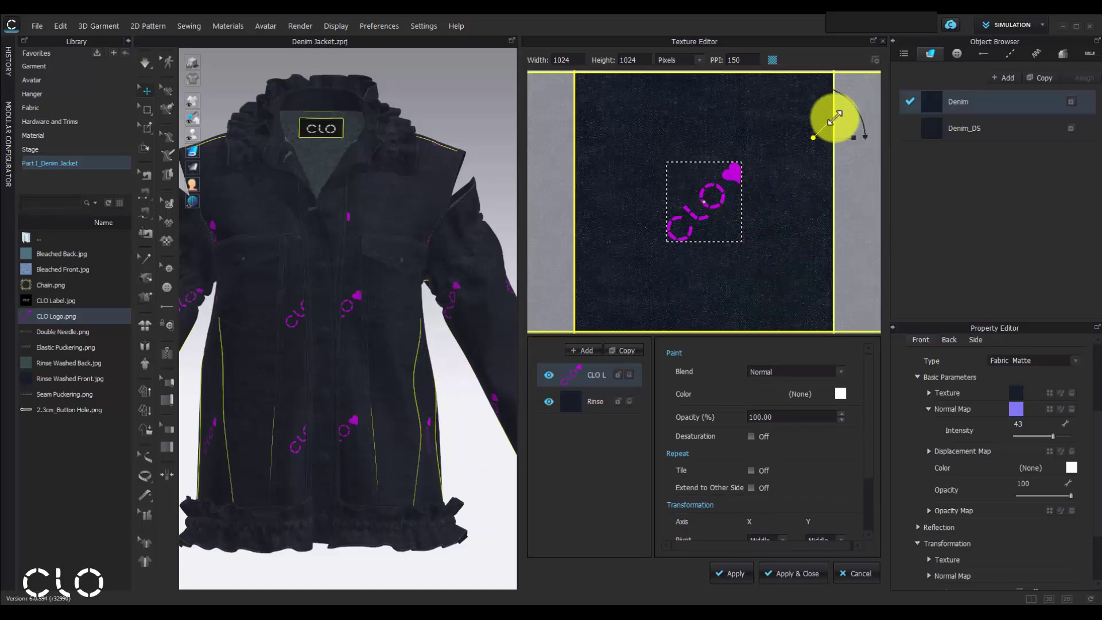
pyautogui.moveTo(835, 117); pyautogui.dragTo(825, 128)
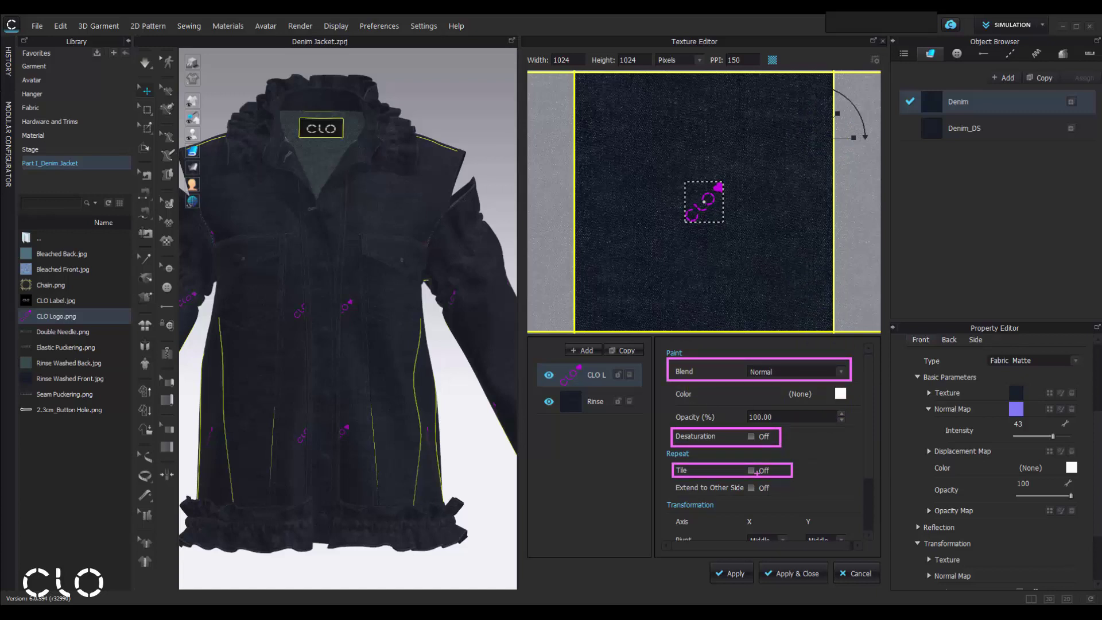
pyautogui.click(752, 471)
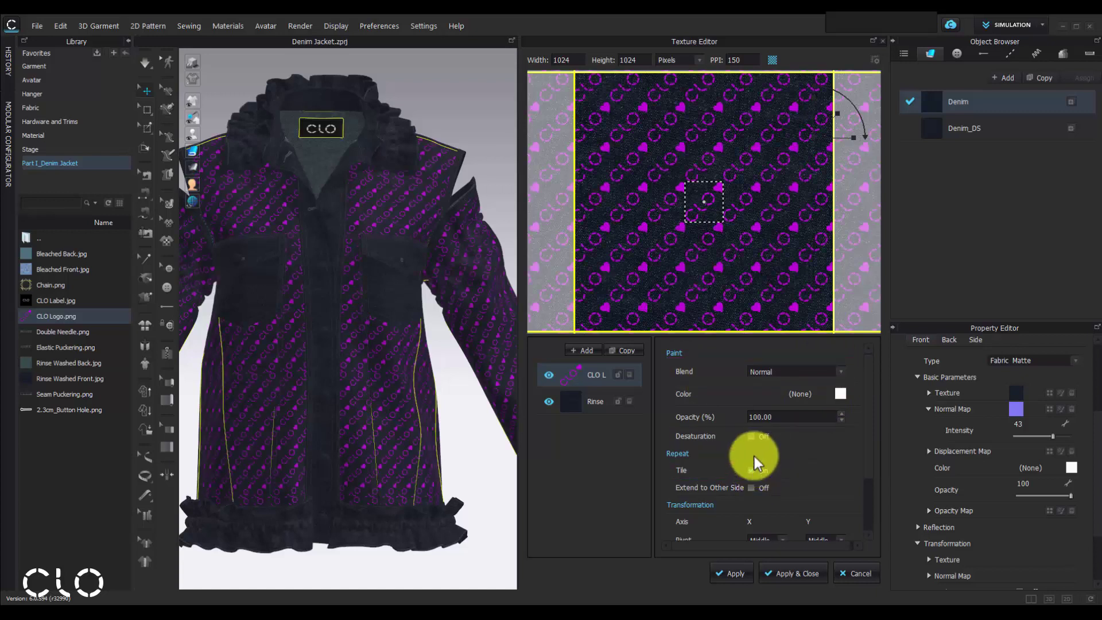
# Turn Desaturation on for the logo layer and set its blend mode to Overlay.
pyautogui.click(751, 437)
pyautogui.click(782, 372)
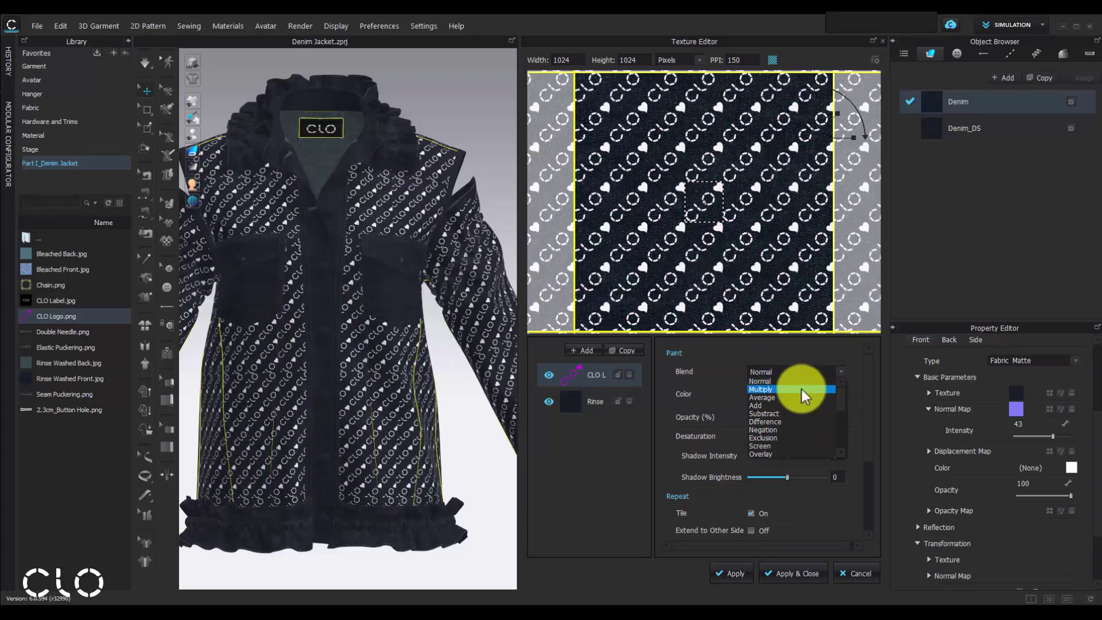
pyautogui.scroll(-2, 842, 402)
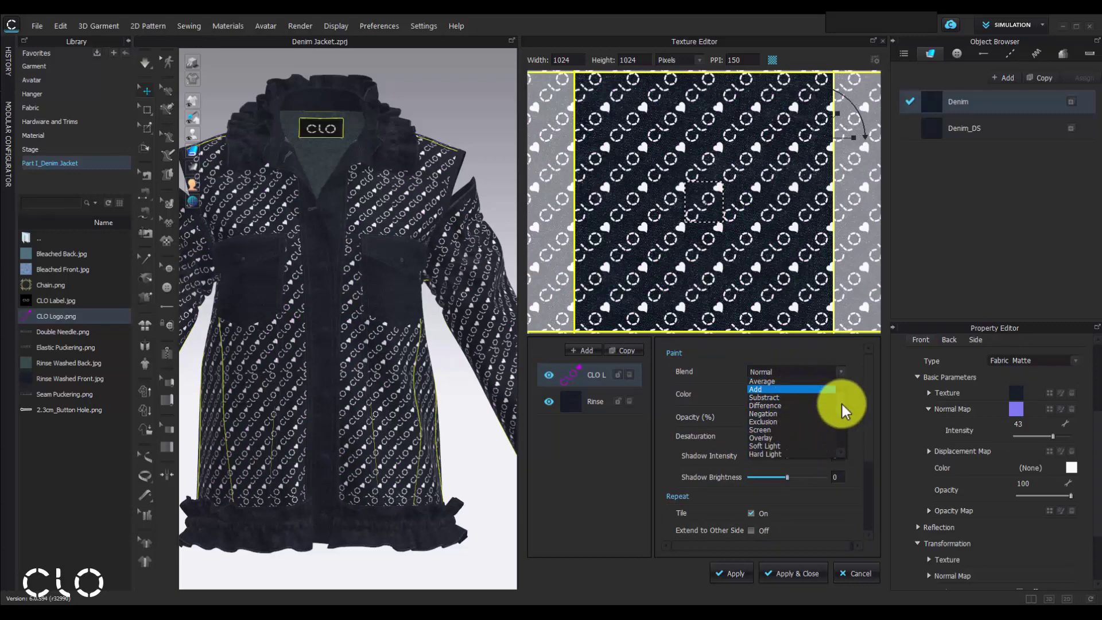
pyautogui.scroll(-1, 838, 414)
pyautogui.click(791, 396)
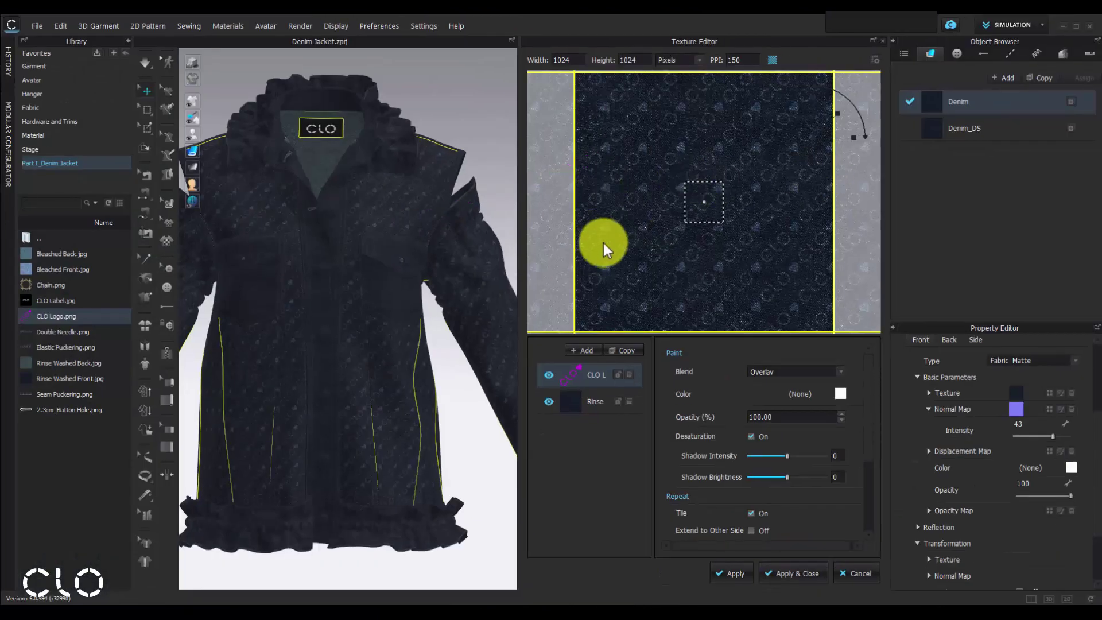
# Reposition the tiled logo and scale it down slightly, and apply the edited texture to the Denim fabric.
pyautogui.moveTo(716, 195); pyautogui.dragTo(722, 182)
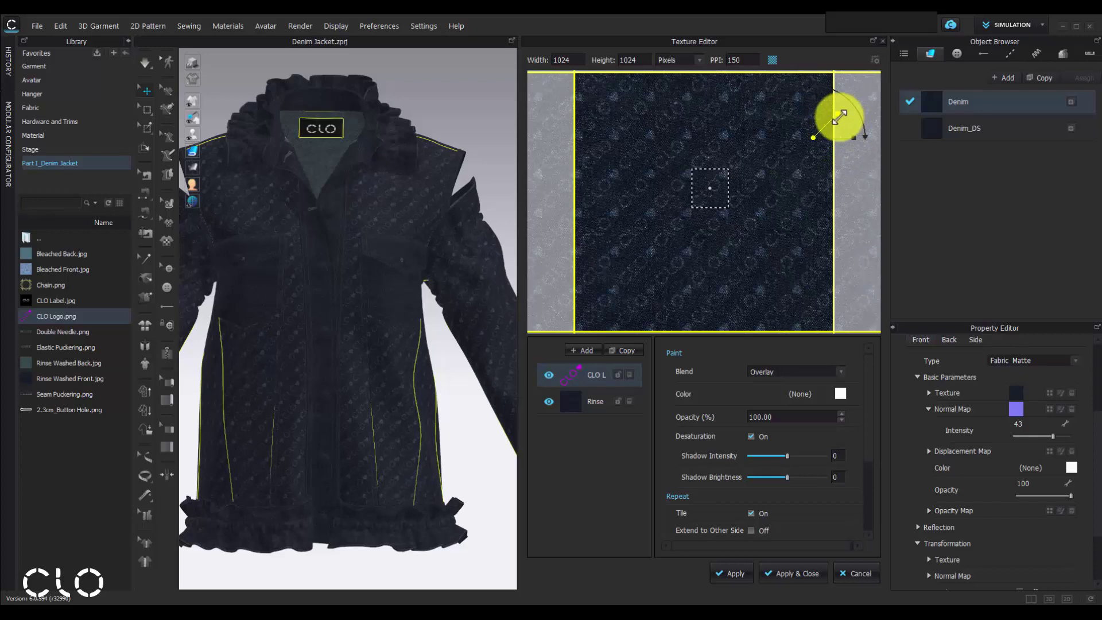
pyautogui.scroll(2, 659, 163)
pyautogui.moveTo(660, 163); pyautogui.dragTo(705, 202, button='middle')
pyautogui.scroll(3, 659, 164)
pyautogui.moveTo(852, 134); pyautogui.dragTo(814, 108)
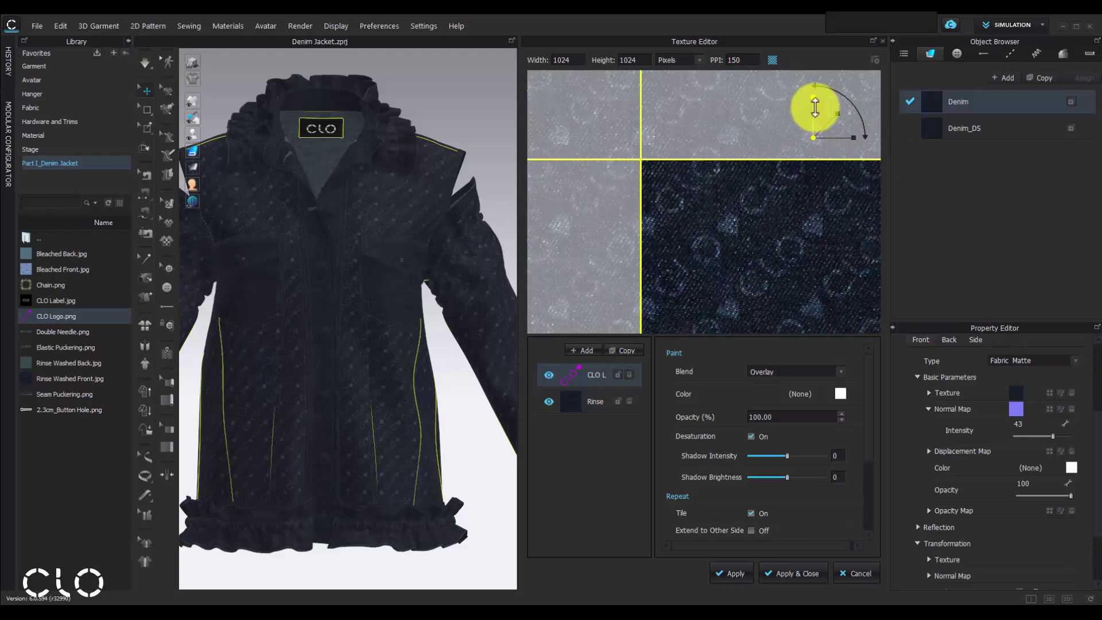
pyautogui.moveTo(783, 236); pyautogui.dragTo(781, 236)
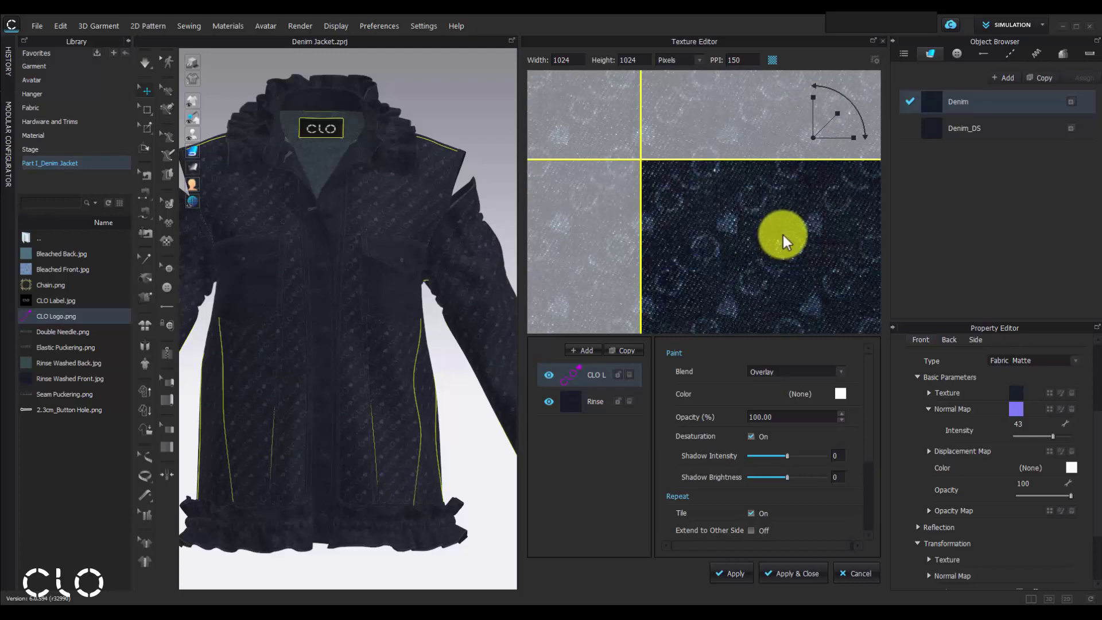
pyautogui.scroll(-2, 782, 241)
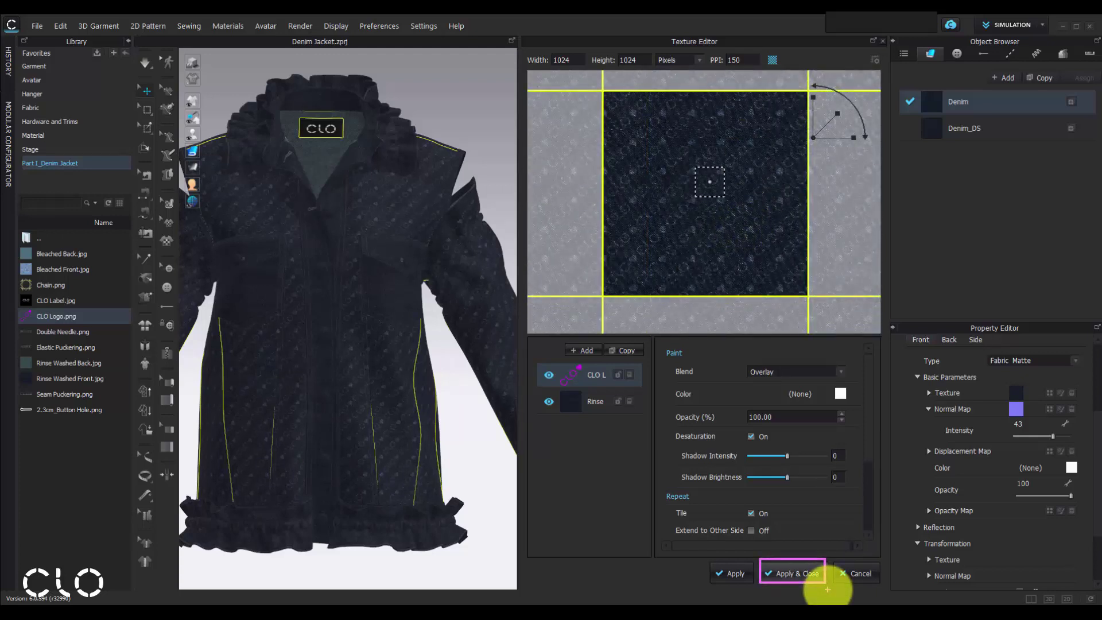
pyautogui.click(816, 574)
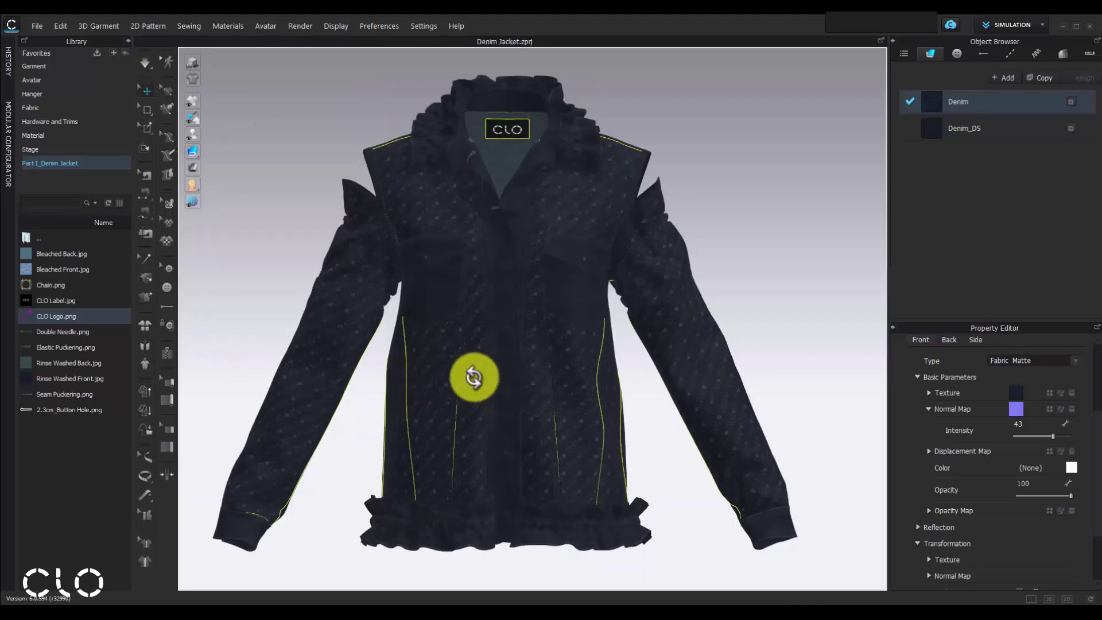
# Switch to Colorway mode, refresh the colorway thumbnail and add a second colorway.
pyautogui.click(737, 219)
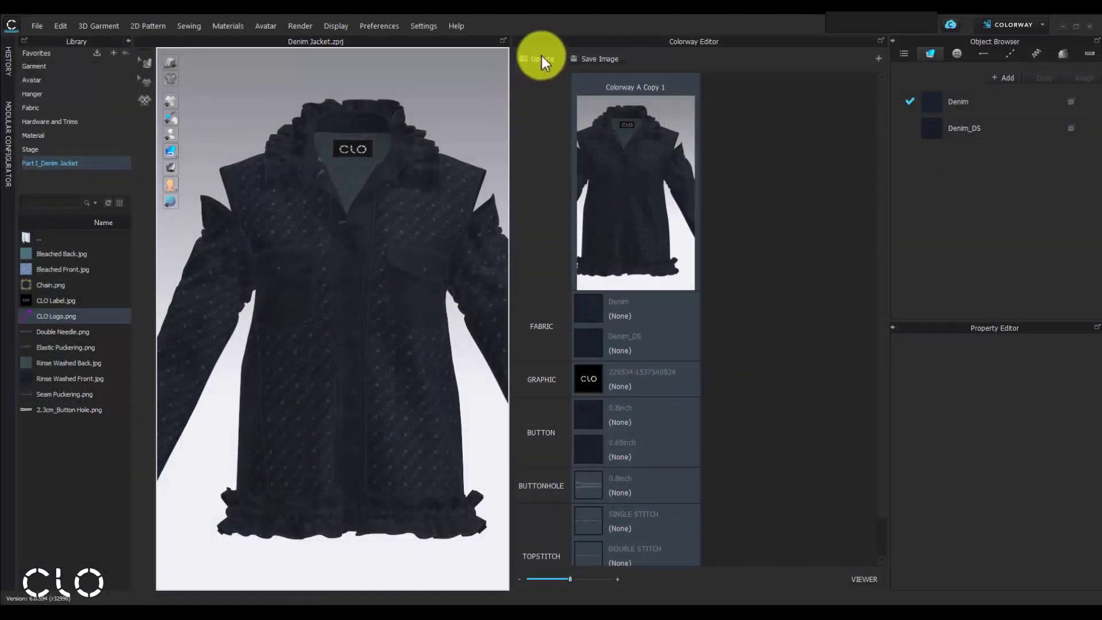
pyautogui.click(541, 58)
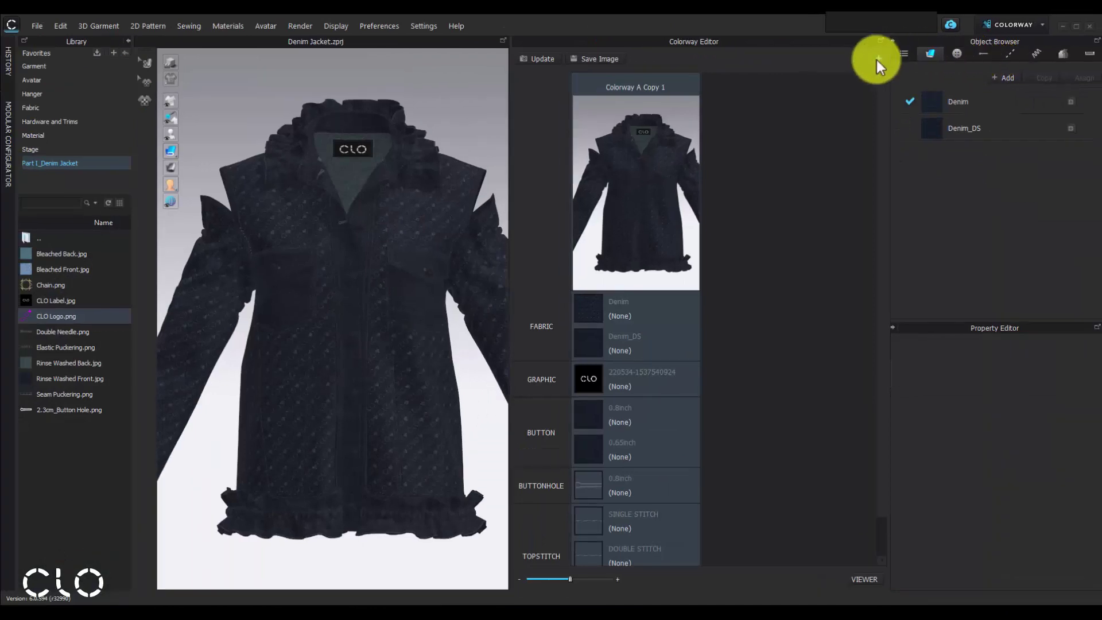
pyautogui.click(878, 58)
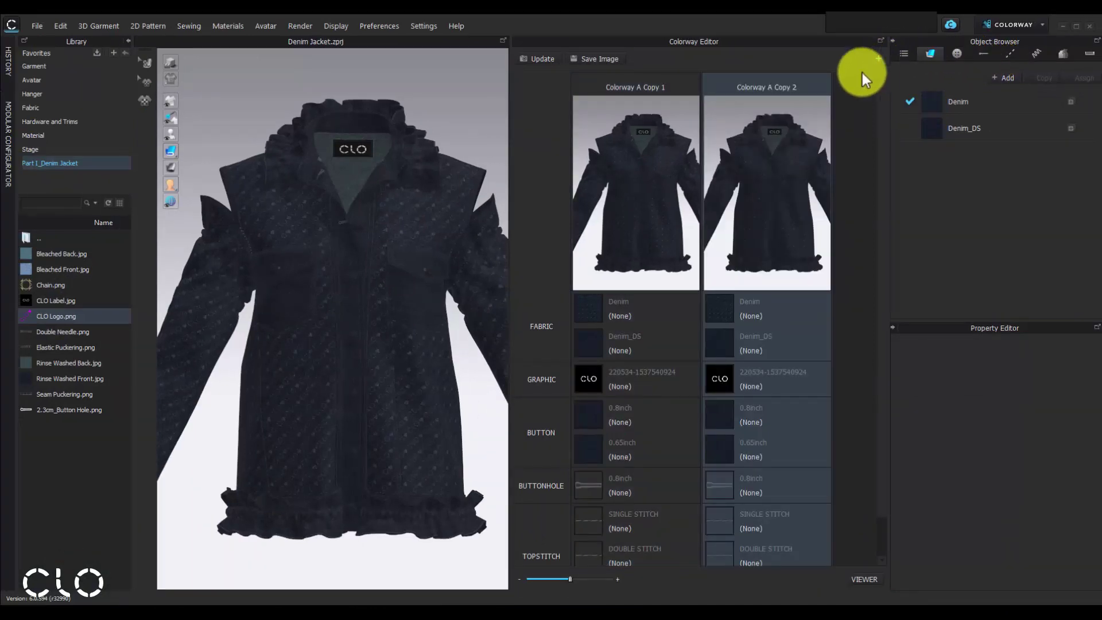
# Rename the added colorway as Colorway B and the original one as Colorway A.
pyautogui.doubleClick(802, 89)
pyautogui.moveTo(802, 88); pyautogui.dragTo(767, 89)
pyautogui.write('B')
pyautogui.doubleClick(677, 89)
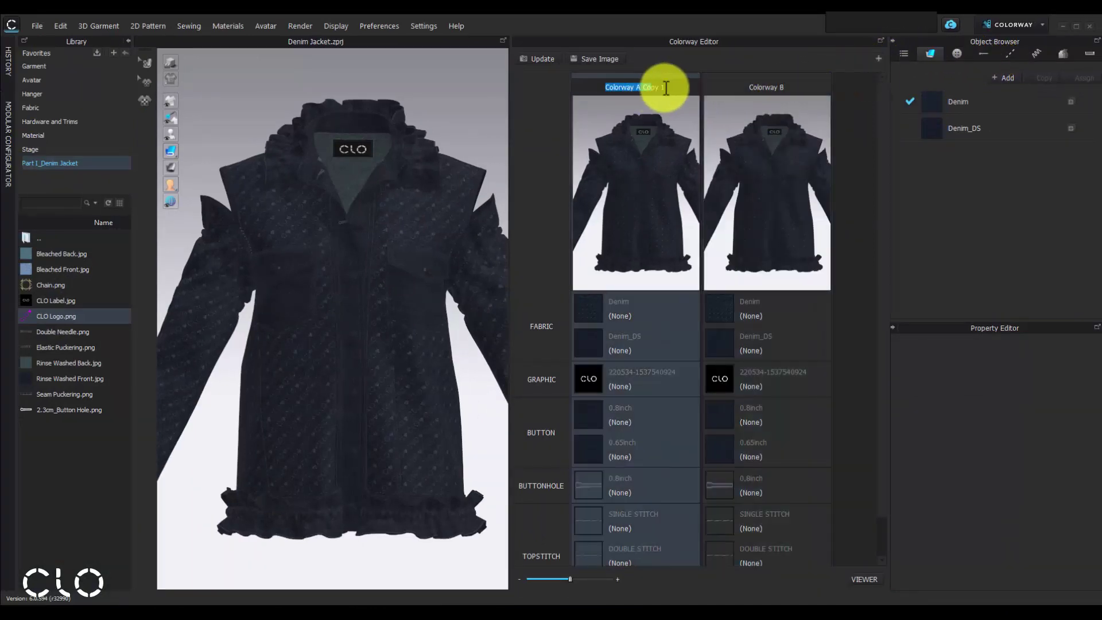
pyautogui.moveTo(671, 88); pyautogui.dragTo(644, 88)
pyautogui.press('BackSpace')
pyautogui.press('Return')
pyautogui.doubleClick(766, 87)
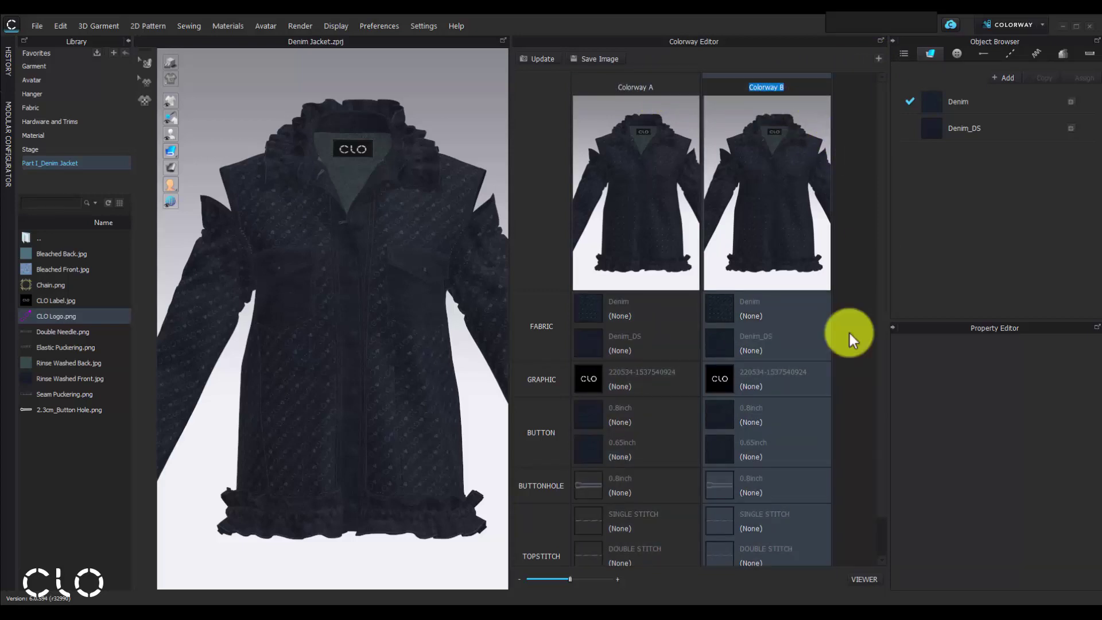
# For Colorway B, open the Denim fabric's texture in the Texture Editor and add Bleached Front.jpg as a layer.
pyautogui.click(724, 305)
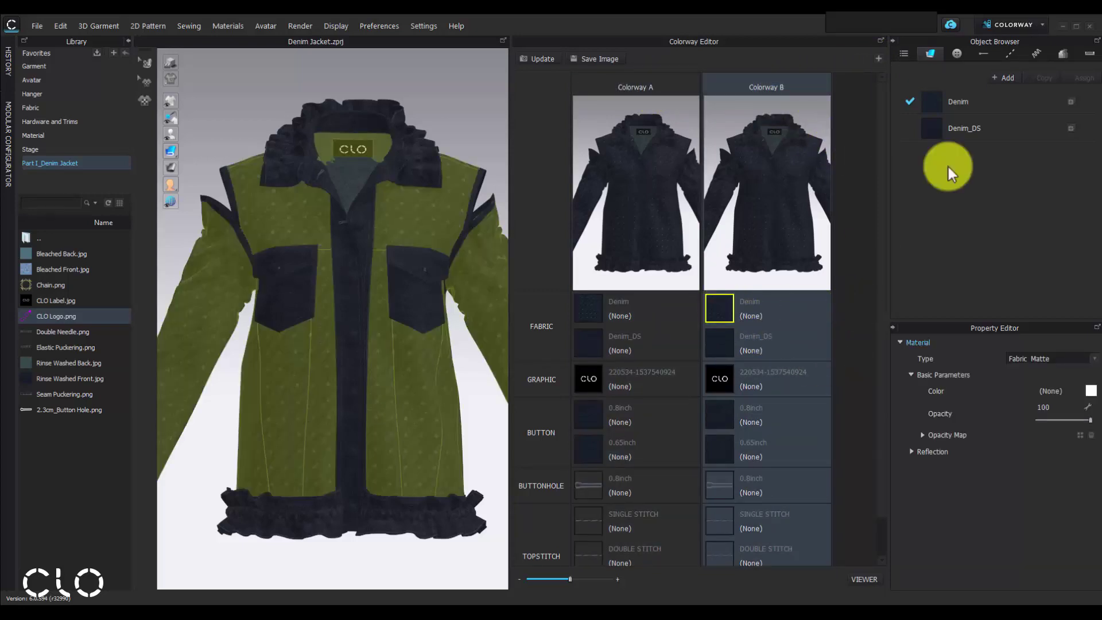
pyautogui.click(933, 101)
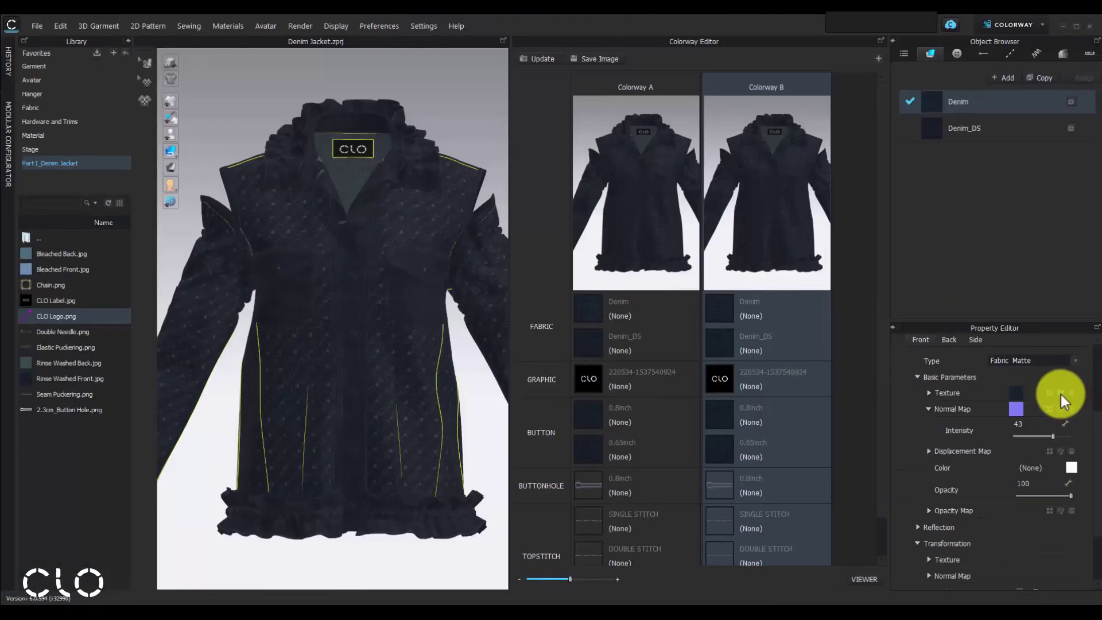
pyautogui.click(1061, 393)
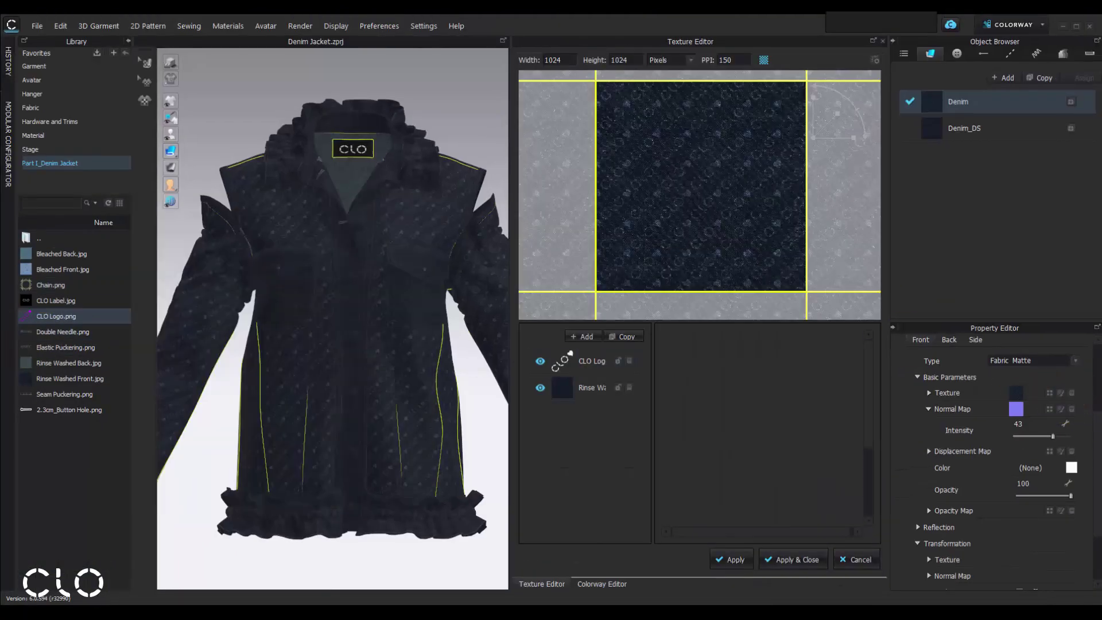
pyautogui.click(562, 392)
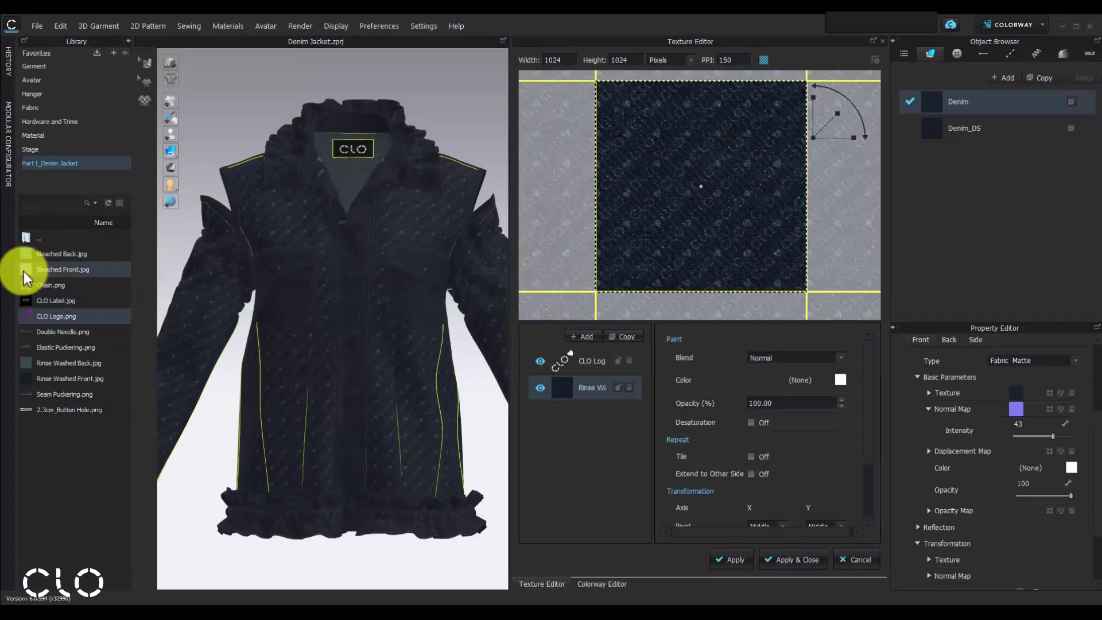
pyautogui.moveTo(24, 270); pyautogui.dragTo(559, 387)
pyautogui.moveTo(59, 269); pyautogui.dragTo(612, 456)
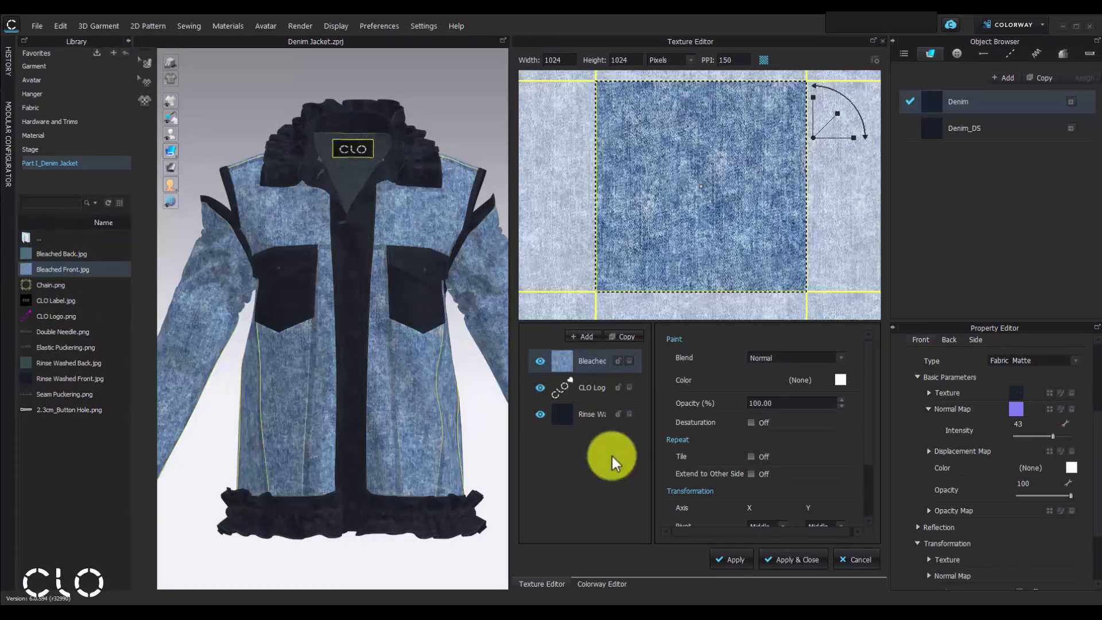
# Delete the rinse-washed layer, move the bleached layer beneath the CLO logo layer and apply the texture.
pyautogui.click(629, 414)
pyautogui.moveTo(595, 374); pyautogui.dragTo(570, 403)
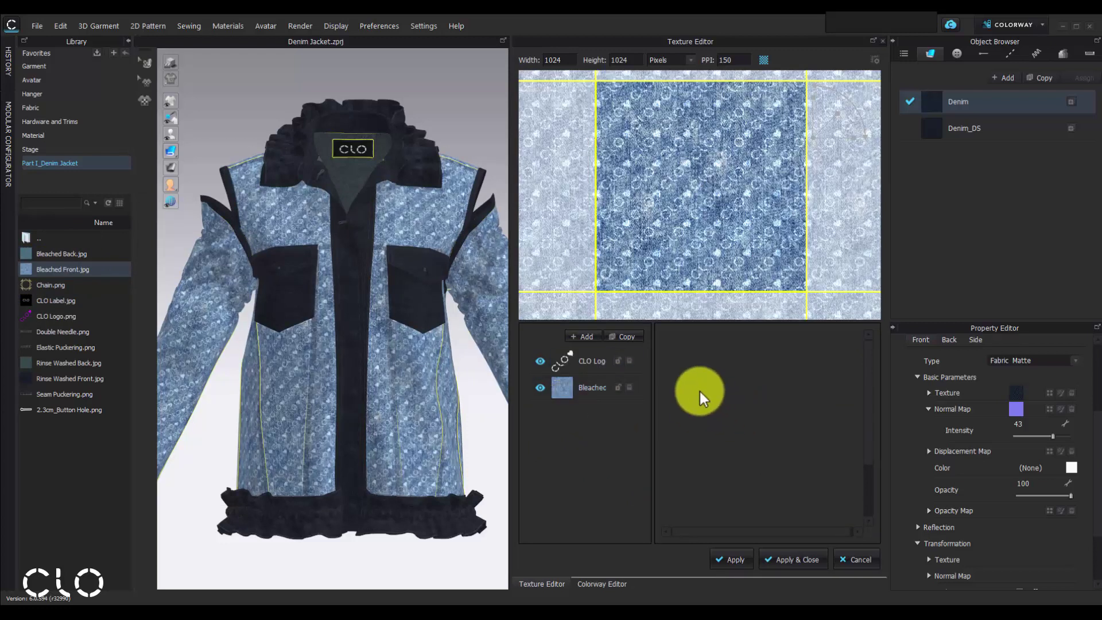
pyautogui.click(789, 560)
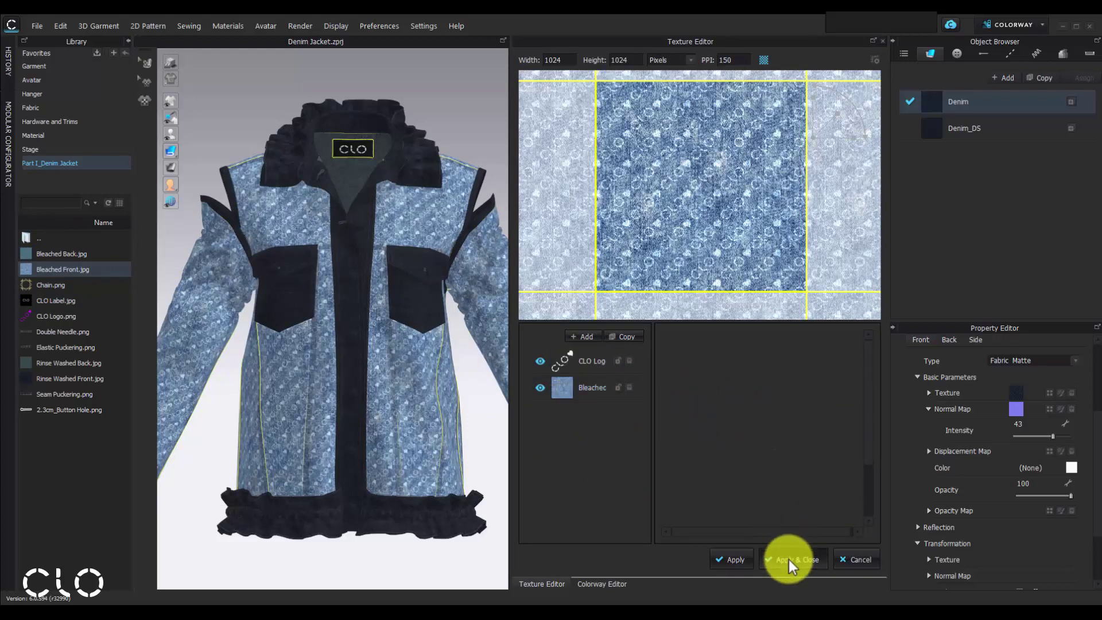
# Apply Bleached Back.jpg as the texture of the Denim fabric's back side in Colorway B.
pyautogui.scroll(2, 1090, 467)
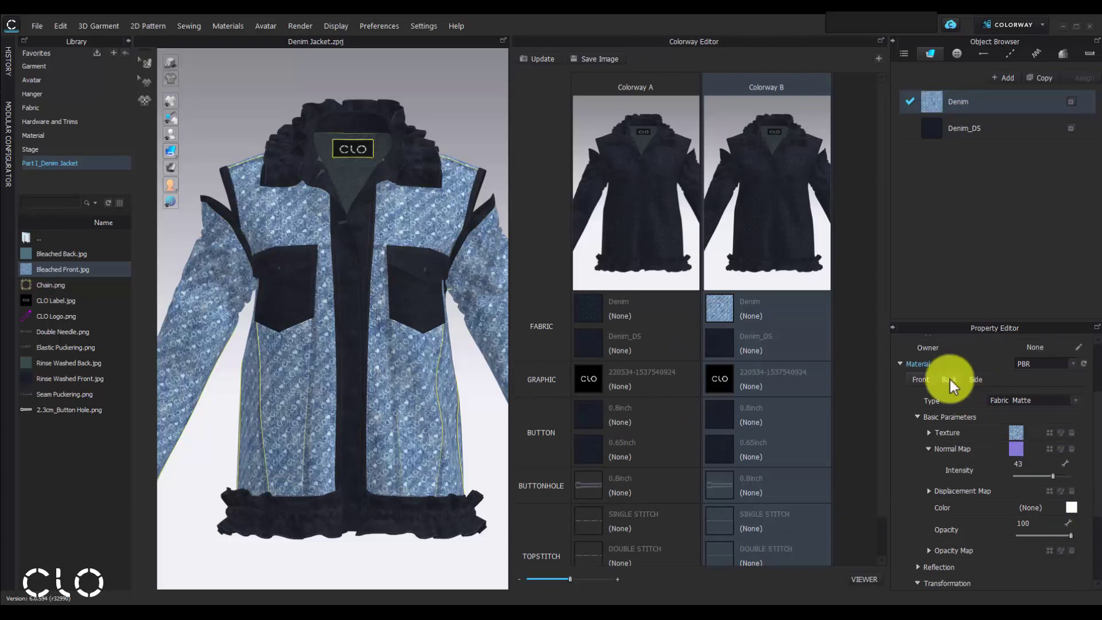
pyautogui.click(949, 379)
pyautogui.scroll(-2, 1084, 414)
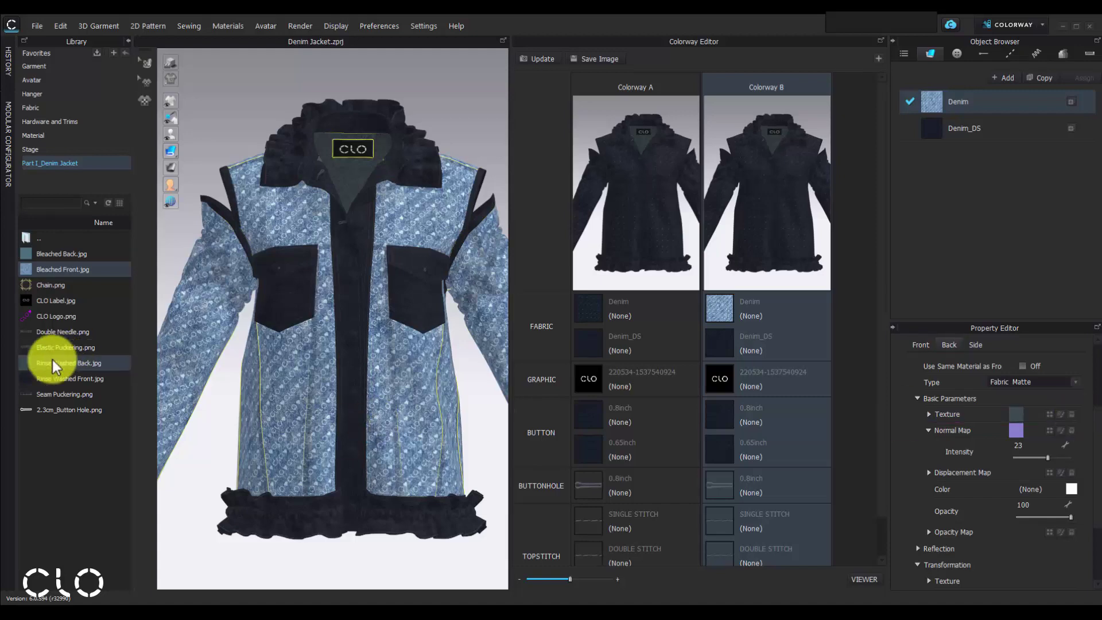
pyautogui.moveTo(32, 372)
pyautogui.moveTo(30, 254); pyautogui.dragTo(1015, 413)
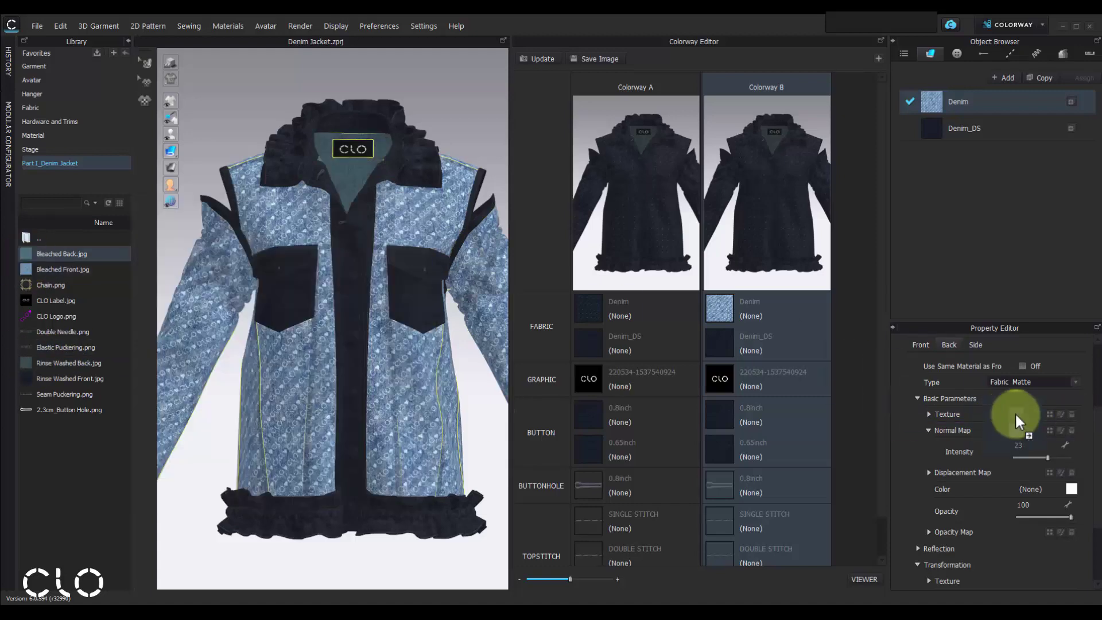
# Replace the Denim back side's normal map, set its intensity to about 19, and adjust the front side's normal map intensity.
pyautogui.click(1070, 432)
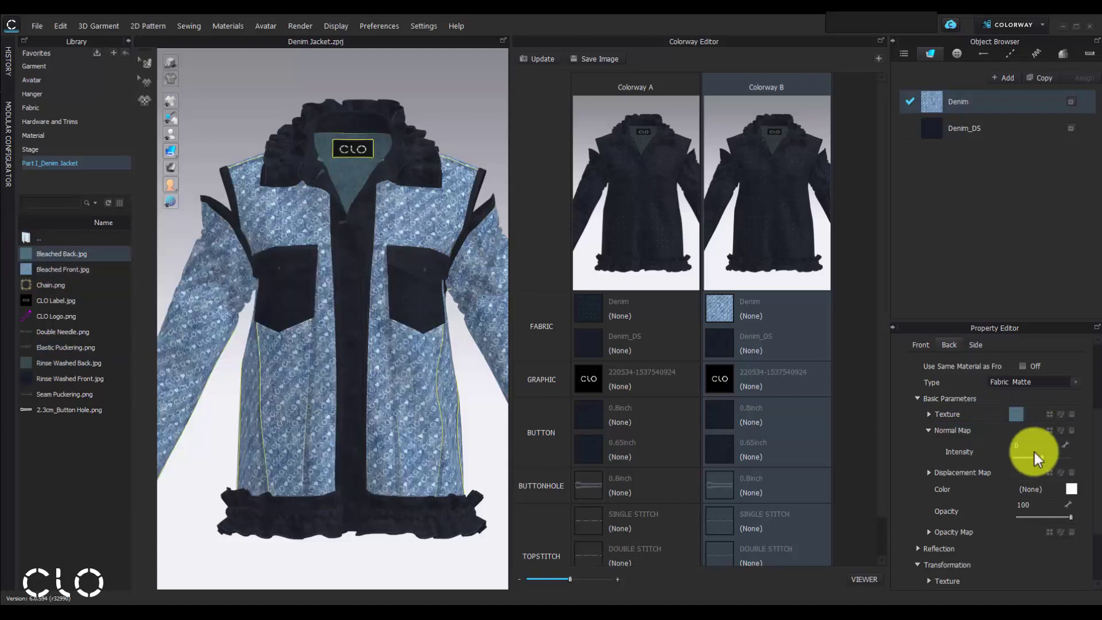
pyautogui.moveTo(1042, 459); pyautogui.dragTo(1035, 459)
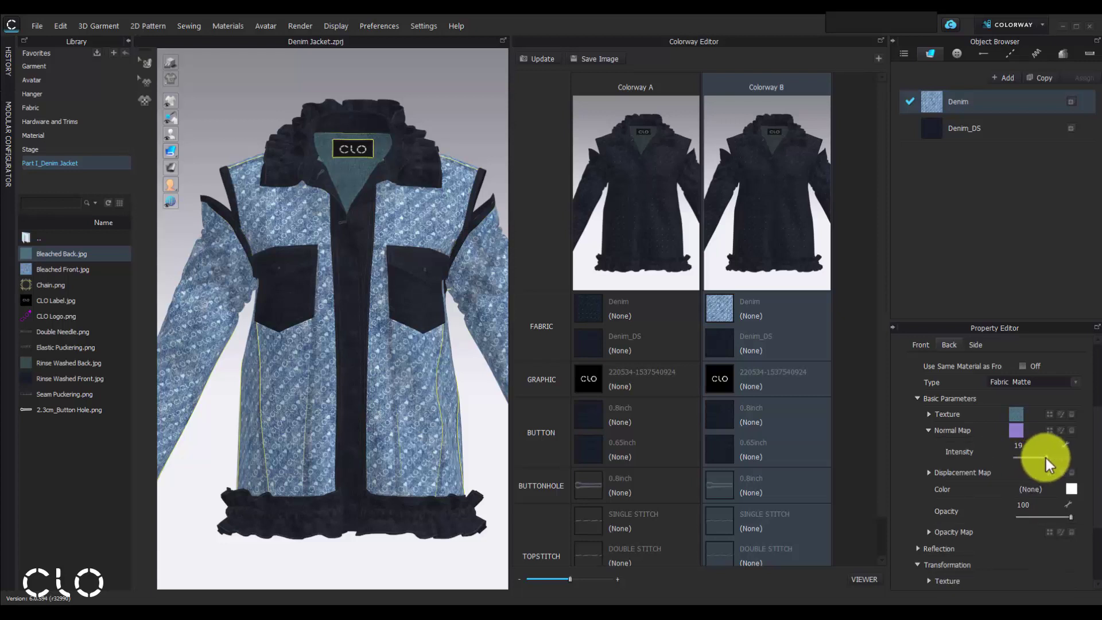
pyautogui.scroll(-1, 1029, 415)
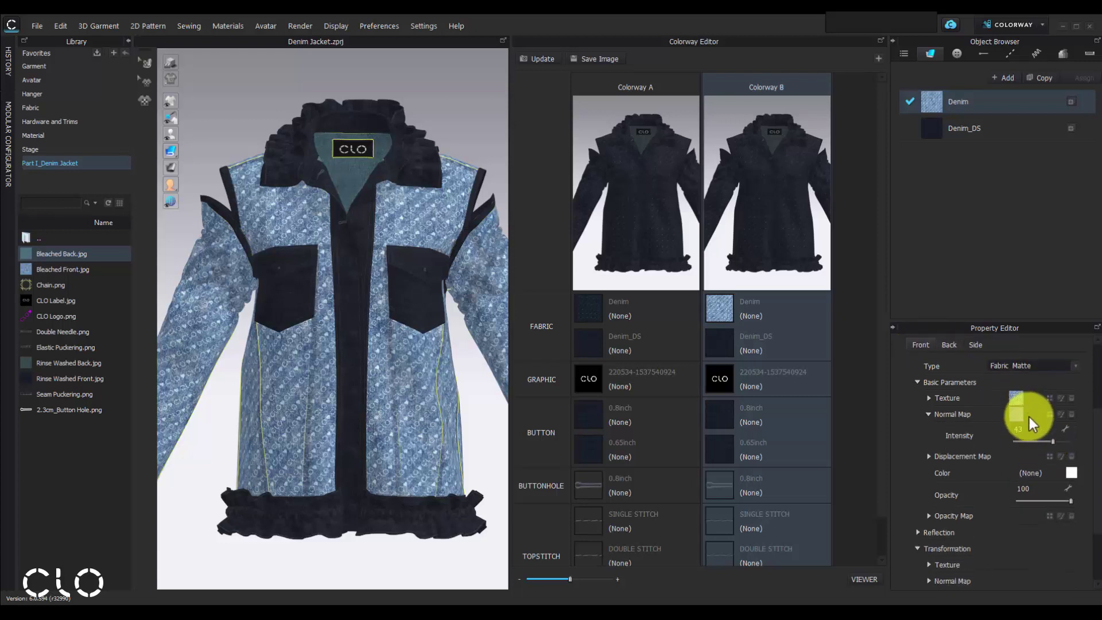
pyautogui.moveTo(1040, 440); pyautogui.dragTo(1059, 442)
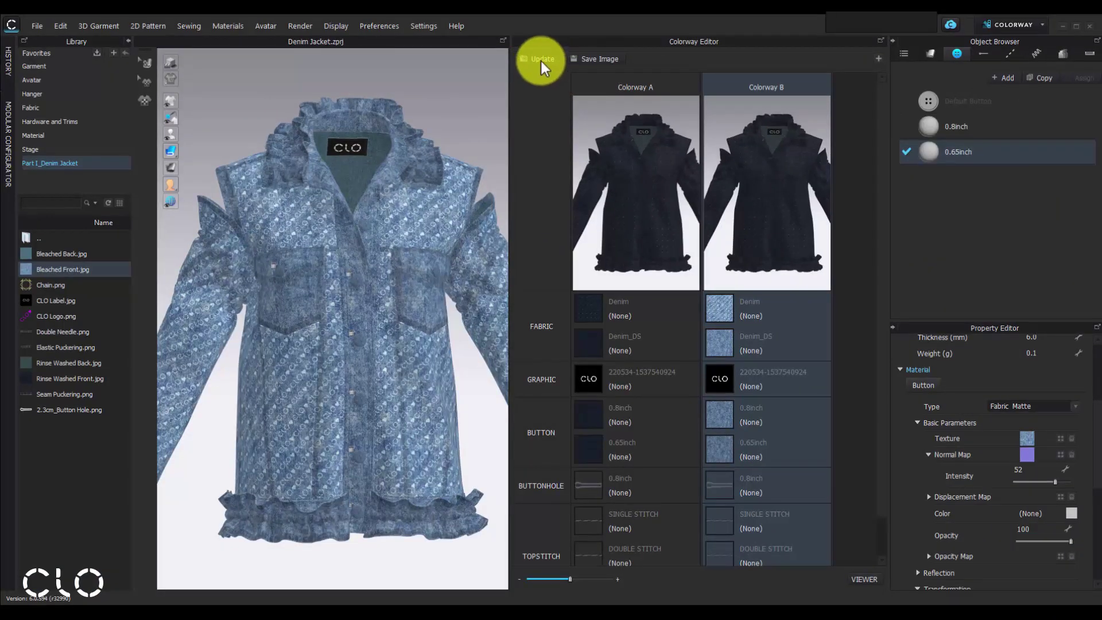
# Update the thumbnail images of the colorways.
pyautogui.click(541, 59)
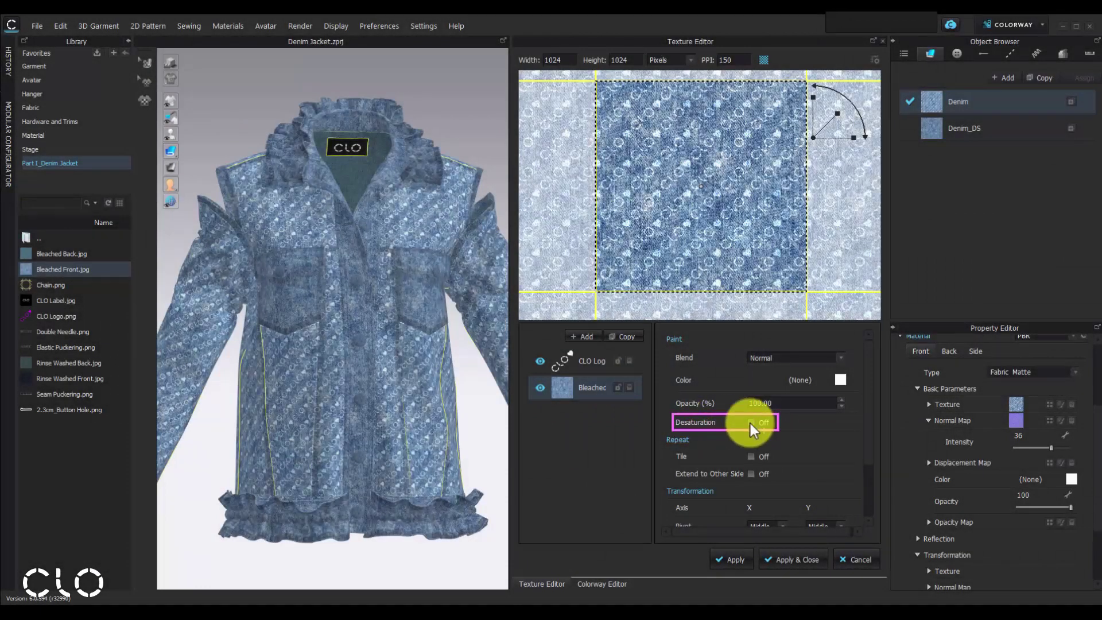
# Turn on desaturation for the bleached denim layer and recolor it light purple (C7B6E7) from the PANTONE FHI Polyester TSX palette.
pyautogui.click(751, 422)
pyautogui.click(853, 393)
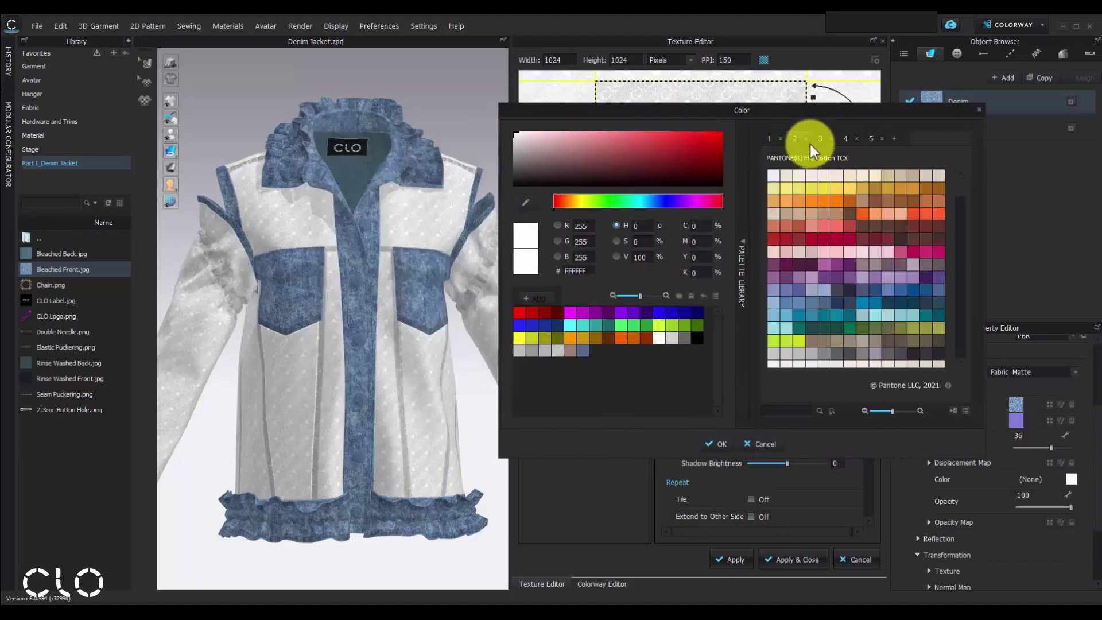
pyautogui.click(821, 138)
pyautogui.click(940, 184)
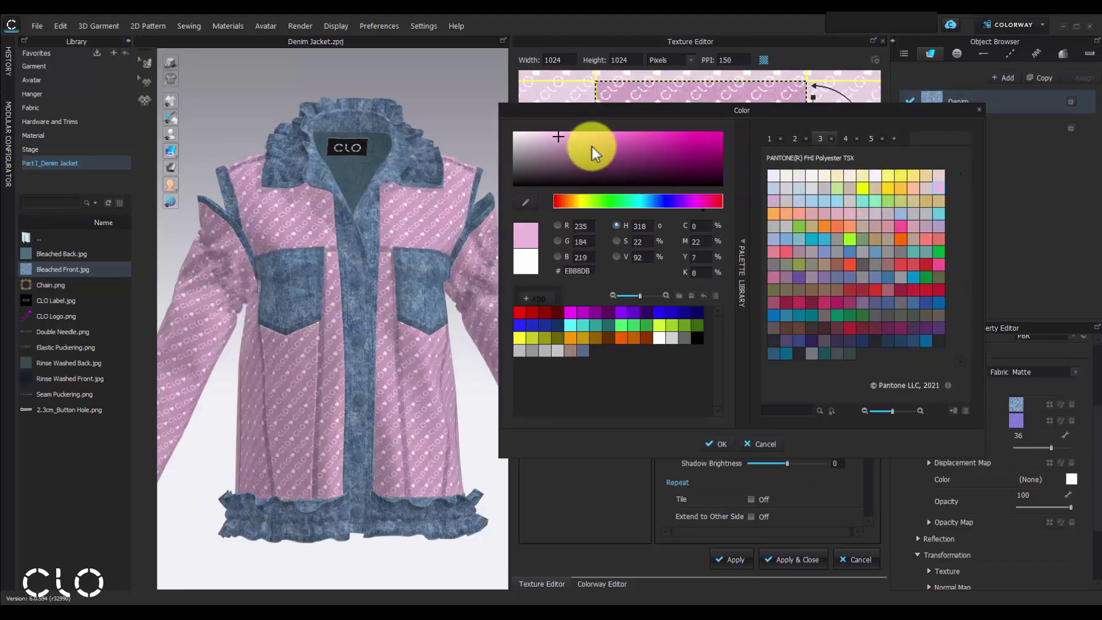
pyautogui.moveTo(592, 147); pyautogui.dragTo(558, 136)
pyautogui.click(799, 276)
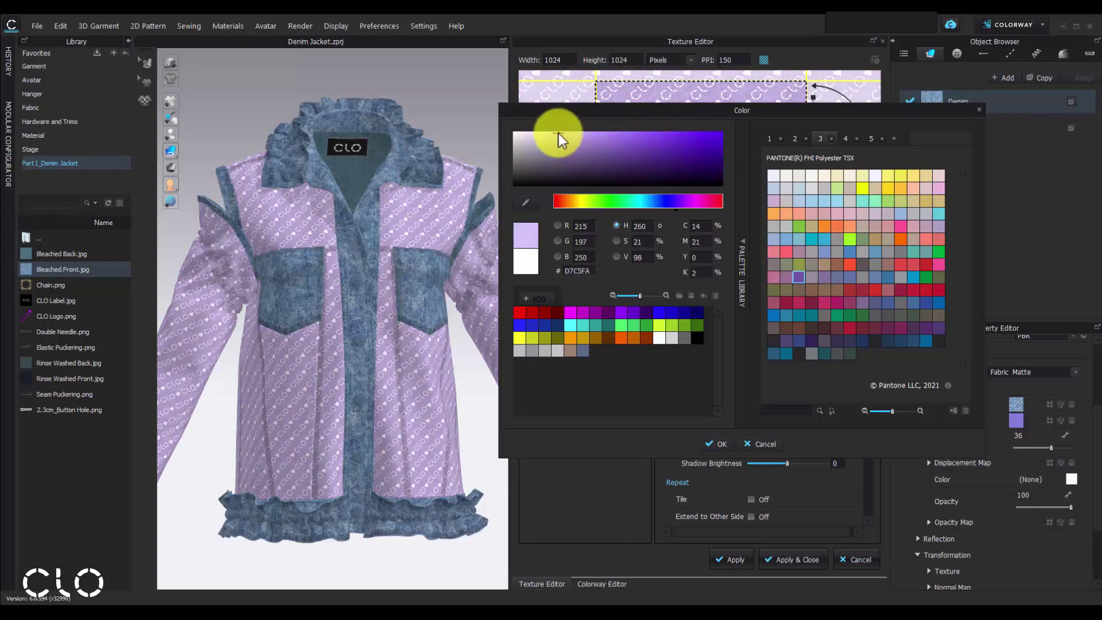
pyautogui.click(723, 445)
# Replace the CLO logo layer with Chain.png and turn on tiling for the chain layer.
pyautogui.moveTo(866, 370)
pyautogui.mouseDown()
pyautogui.moveTo(867, 487)
pyautogui.moveTo(871, 353)
pyautogui.mouseUp()
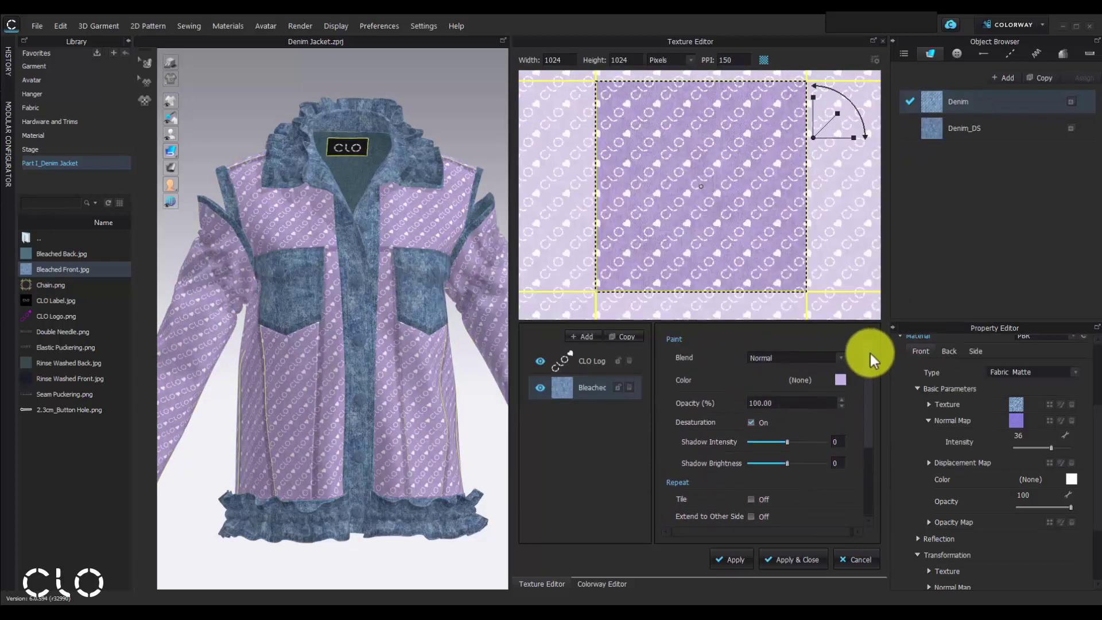
pyautogui.moveTo(36, 287); pyautogui.dragTo(557, 481)
pyautogui.click(630, 387)
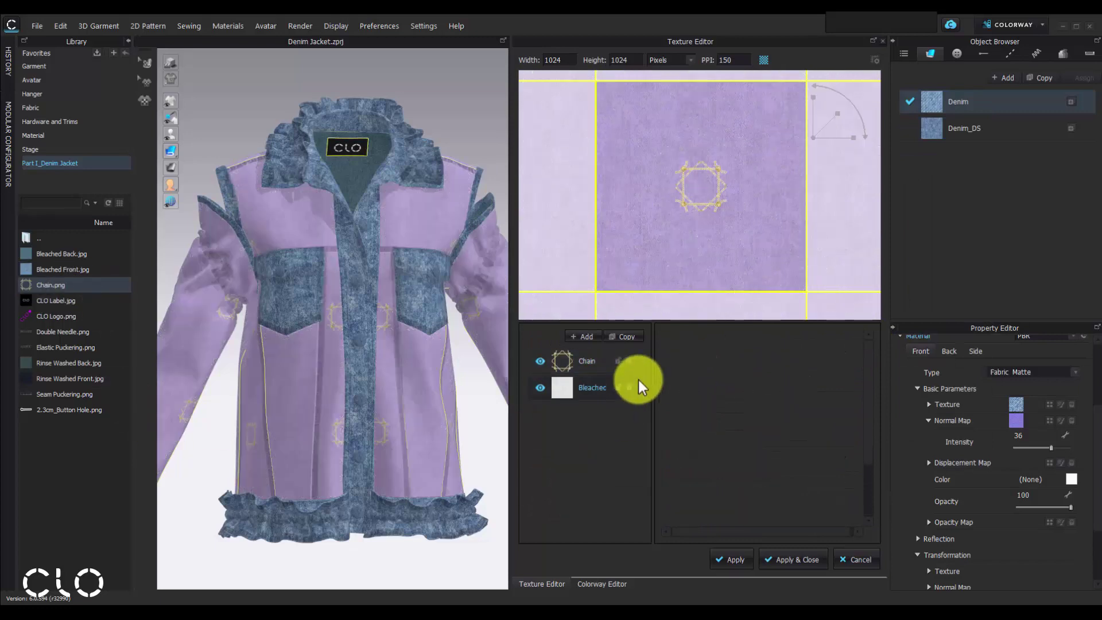
pyautogui.click(603, 361)
pyautogui.moveTo(868, 422); pyautogui.dragTo(868, 442)
pyautogui.click(751, 426)
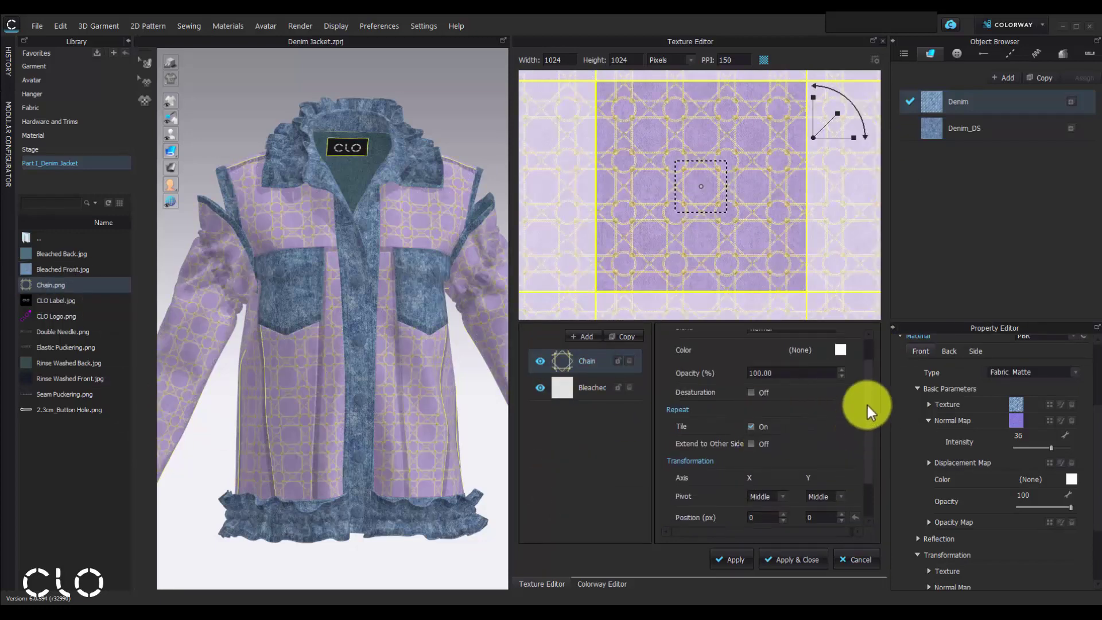
# Enlarge the tiled chain pattern and blend it into the purple denim with desaturation, a grey color and the Substract blend mode.
pyautogui.scroll(1, 866, 406)
pyautogui.moveTo(837, 113); pyautogui.dragTo(898, 87)
pyautogui.click(841, 375)
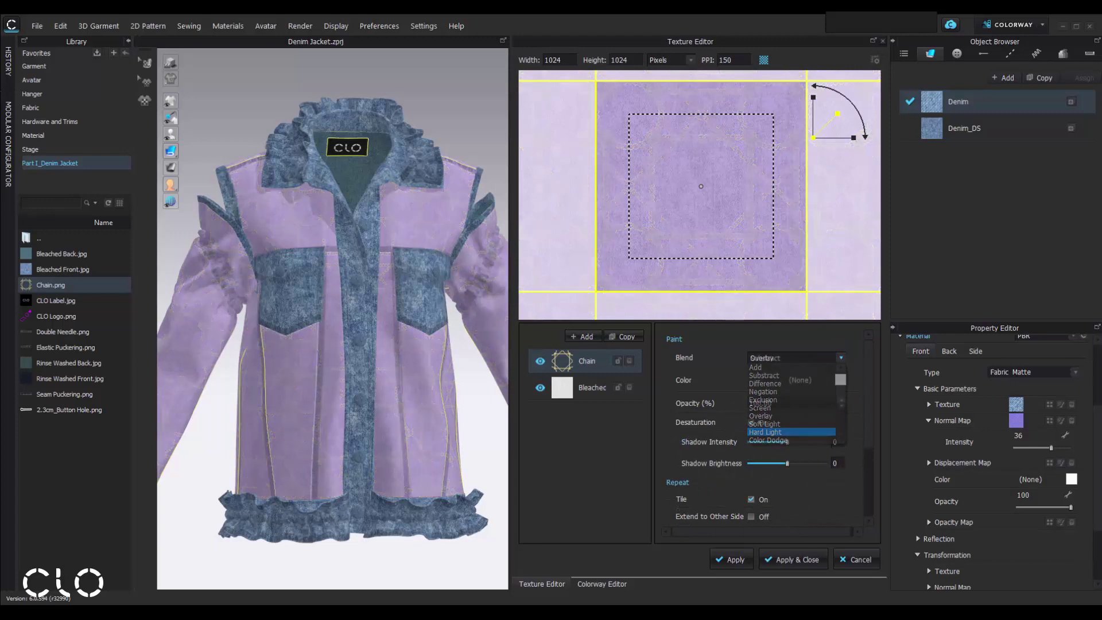
pyautogui.click(764, 375)
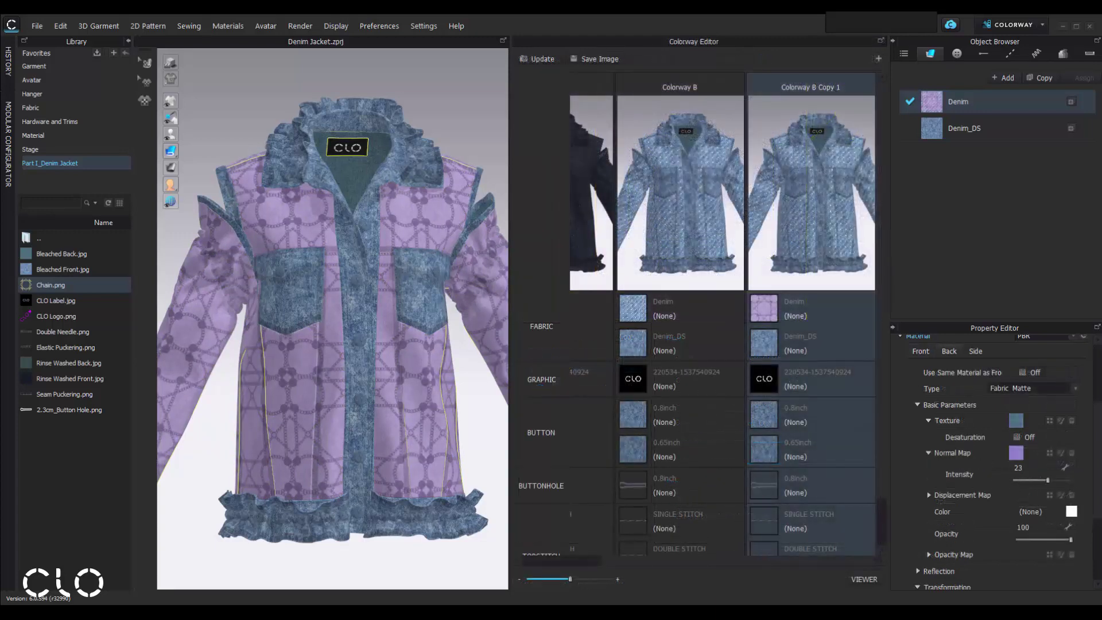
pyautogui.click(481, 203)
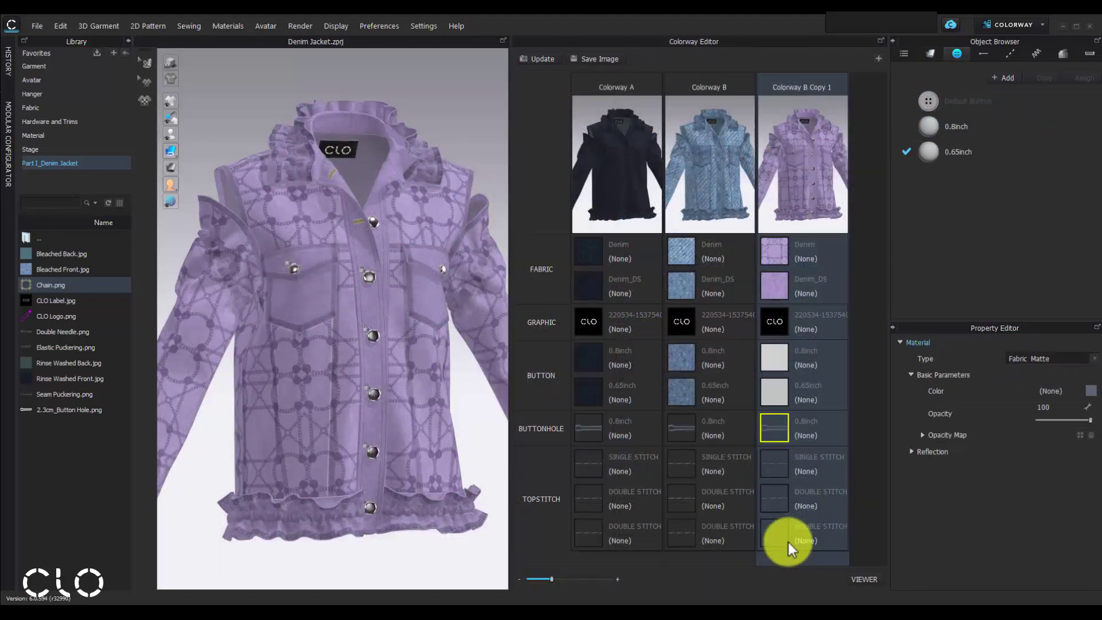
# In Colorway B Copy 1, set the color of the buttonhole and all three topstitches to purple (9643C2).
pyautogui.keyDown('shift'); pyautogui.click(776, 533); pyautogui.keyUp('shift')
pyautogui.scroll(3, 318, 198)
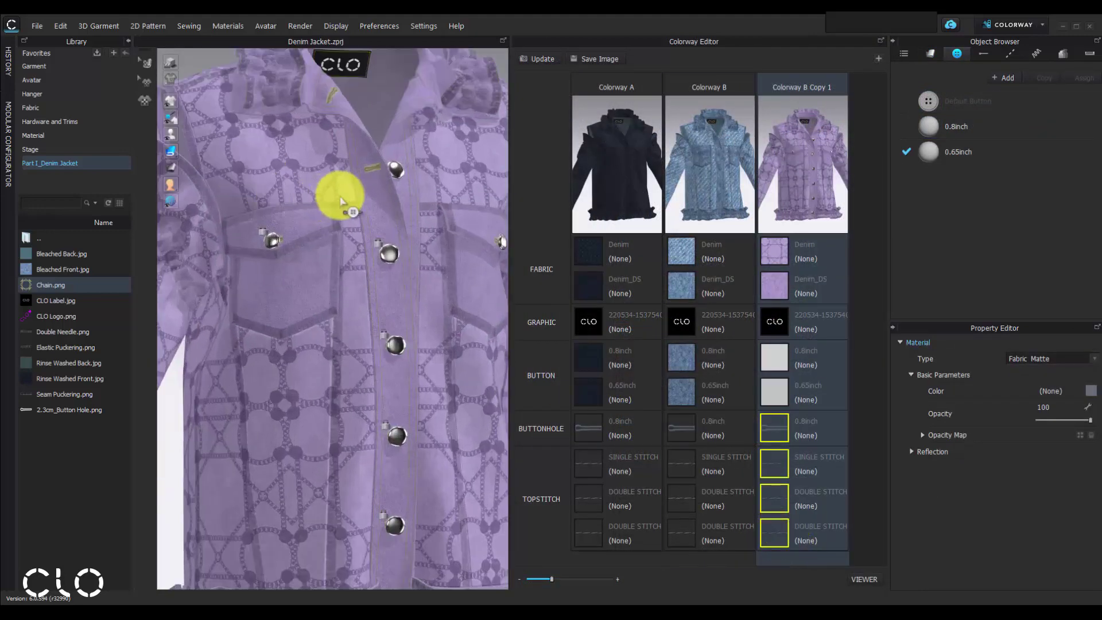
pyautogui.moveTo(339, 197); pyautogui.dragTo(346, 249, button='middle')
pyautogui.scroll(6, 344, 262)
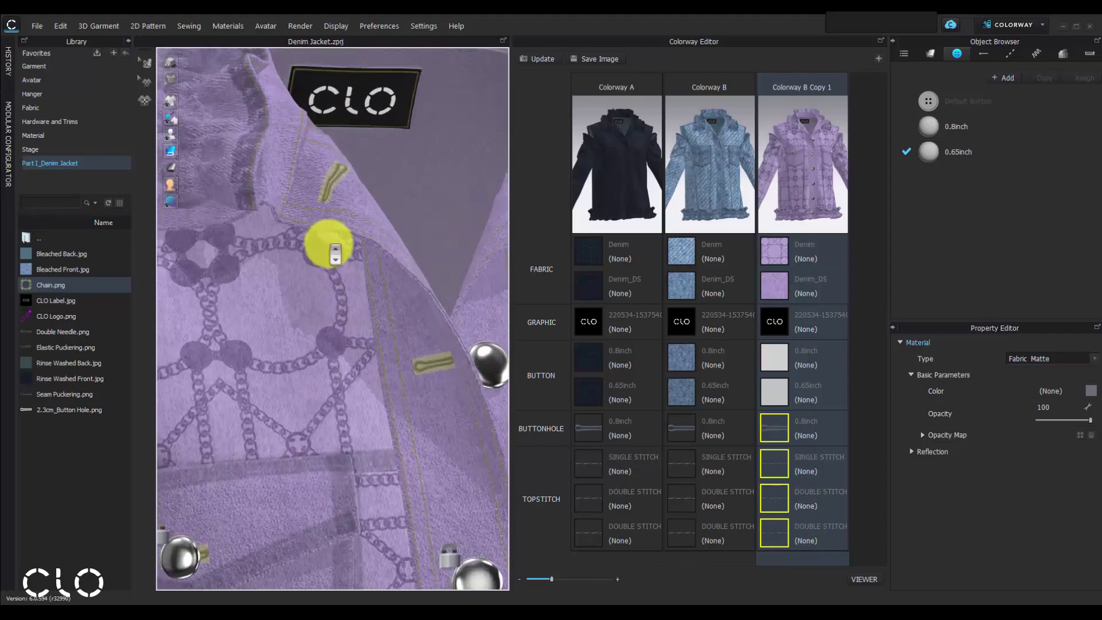
pyautogui.click(1091, 391)
pyautogui.moveTo(640, 122); pyautogui.dragTo(842, 113)
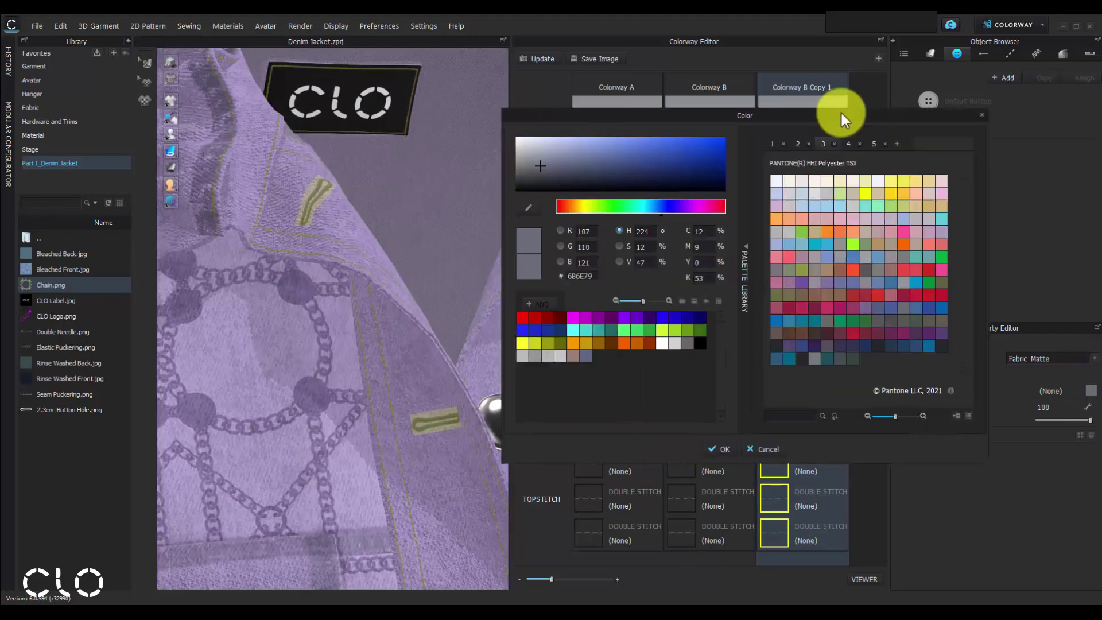
pyautogui.click(851, 223)
pyautogui.click(855, 231)
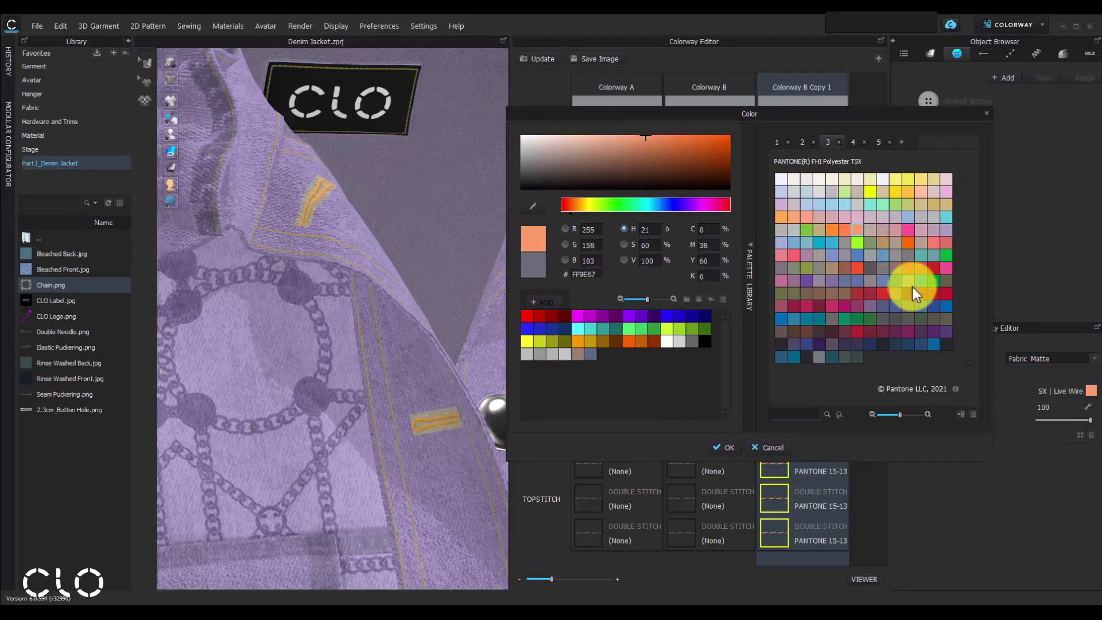
pyautogui.click(936, 331)
pyautogui.moveTo(657, 137)
pyautogui.mouseDown()
pyautogui.moveTo(677, 136)
pyautogui.moveTo(659, 149)
pyautogui.mouseUp()
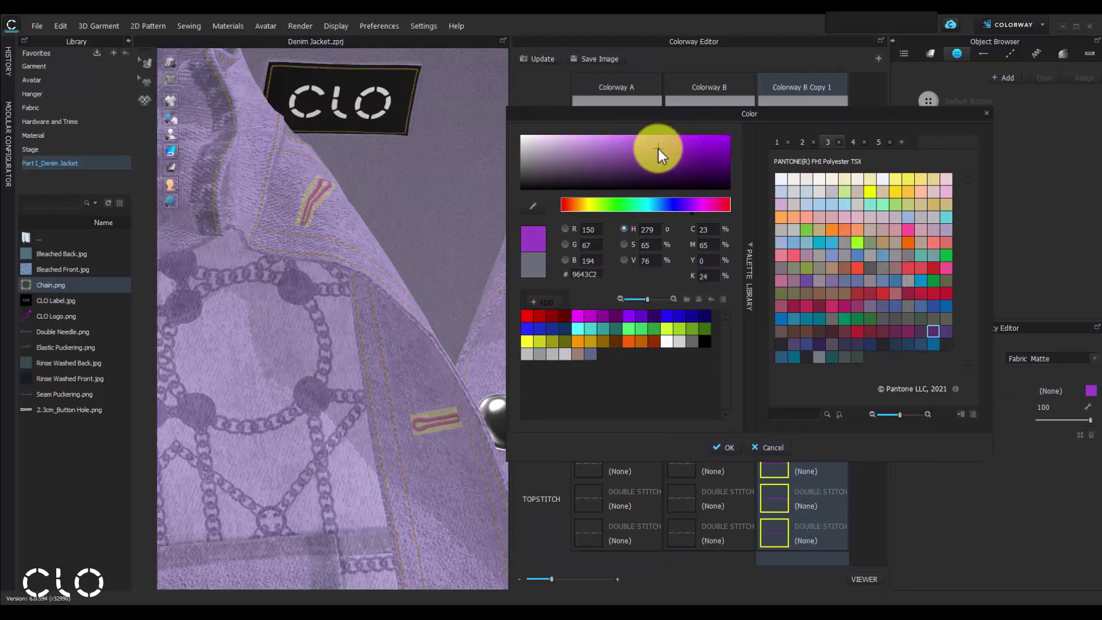
pyautogui.click(729, 447)
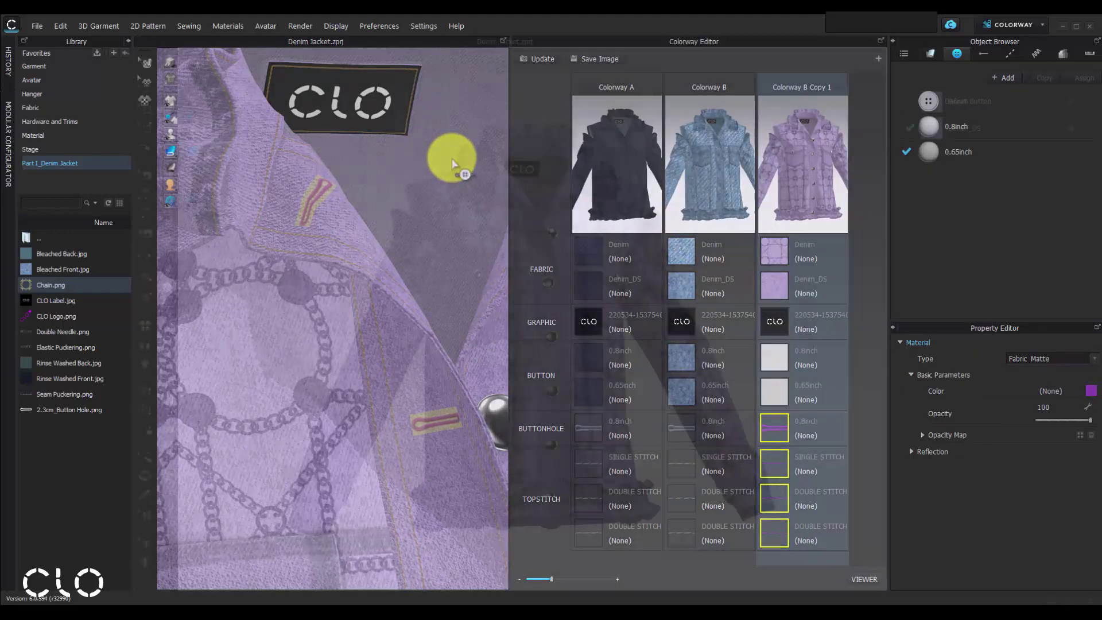